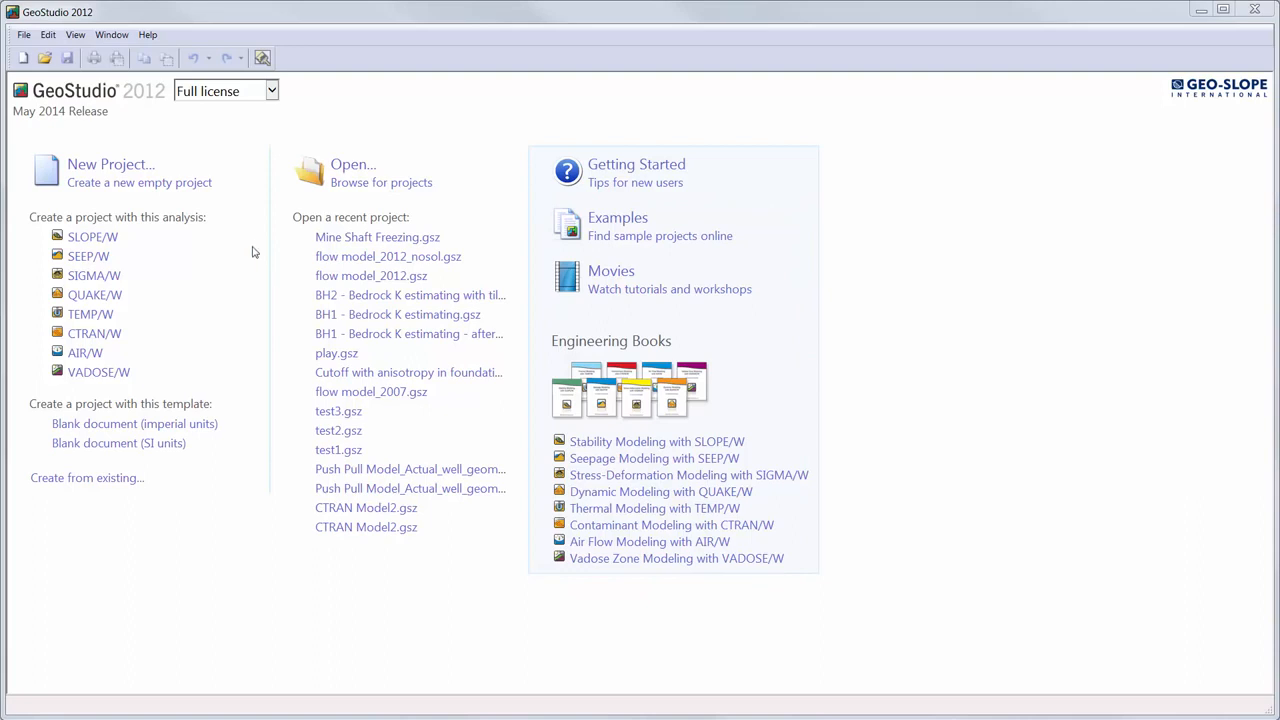
- Create a new project from the SI factory defaults and title it "SLOPE/W Tutorial"
{"action": "left_click", "coordinate": [107, 178]}
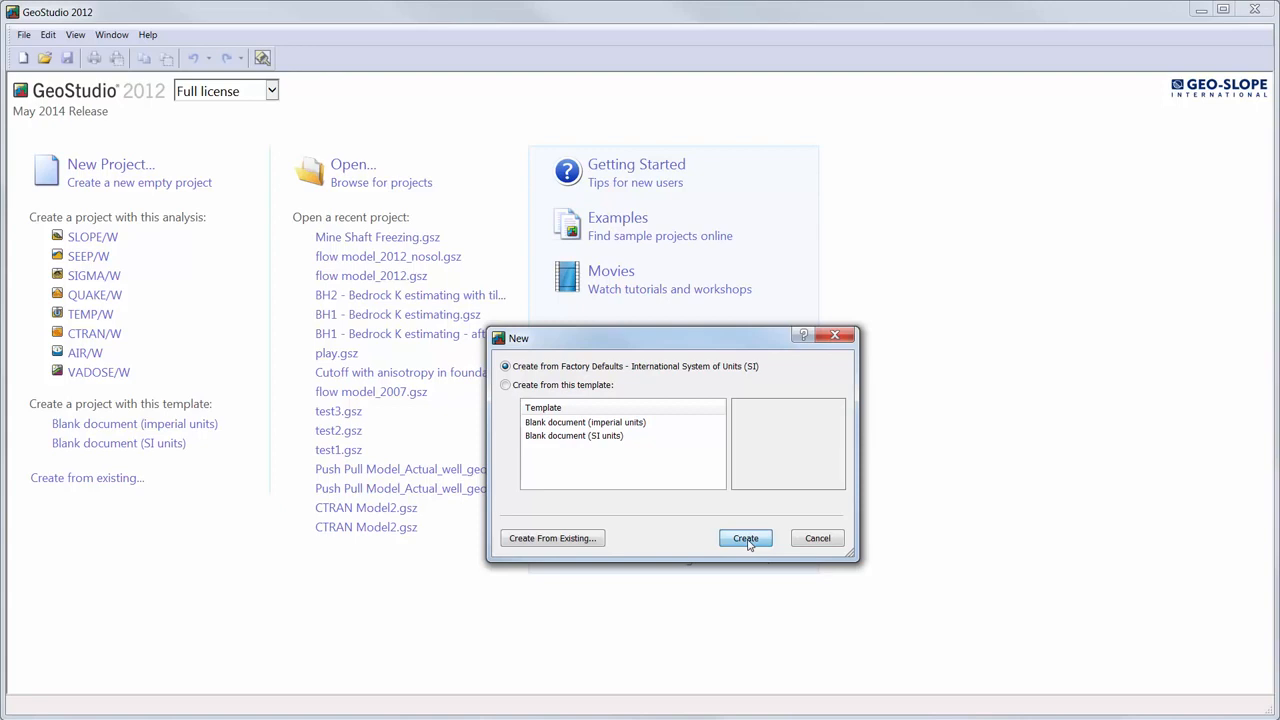
{"action": "left_click", "coordinate": [746, 540]}
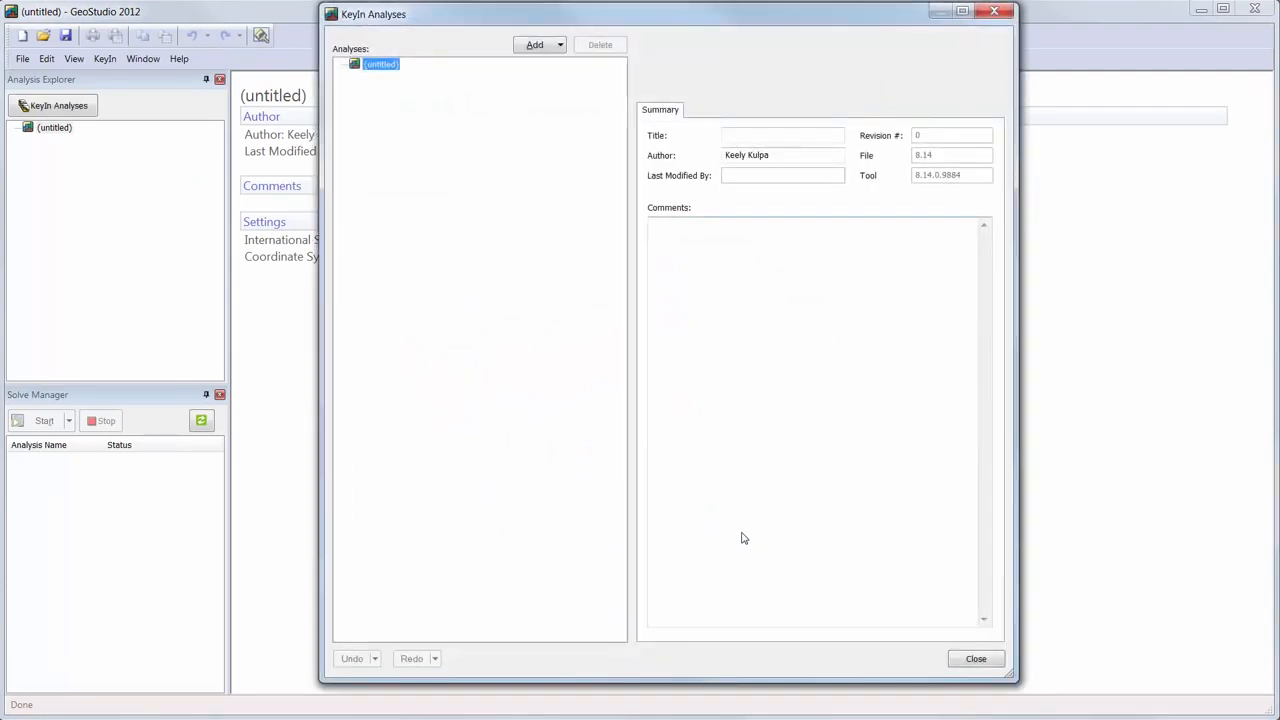
{"action": "left_click", "coordinate": [730, 133]}
{"action": "type", "text": "SLOPE/W Tutorial"}
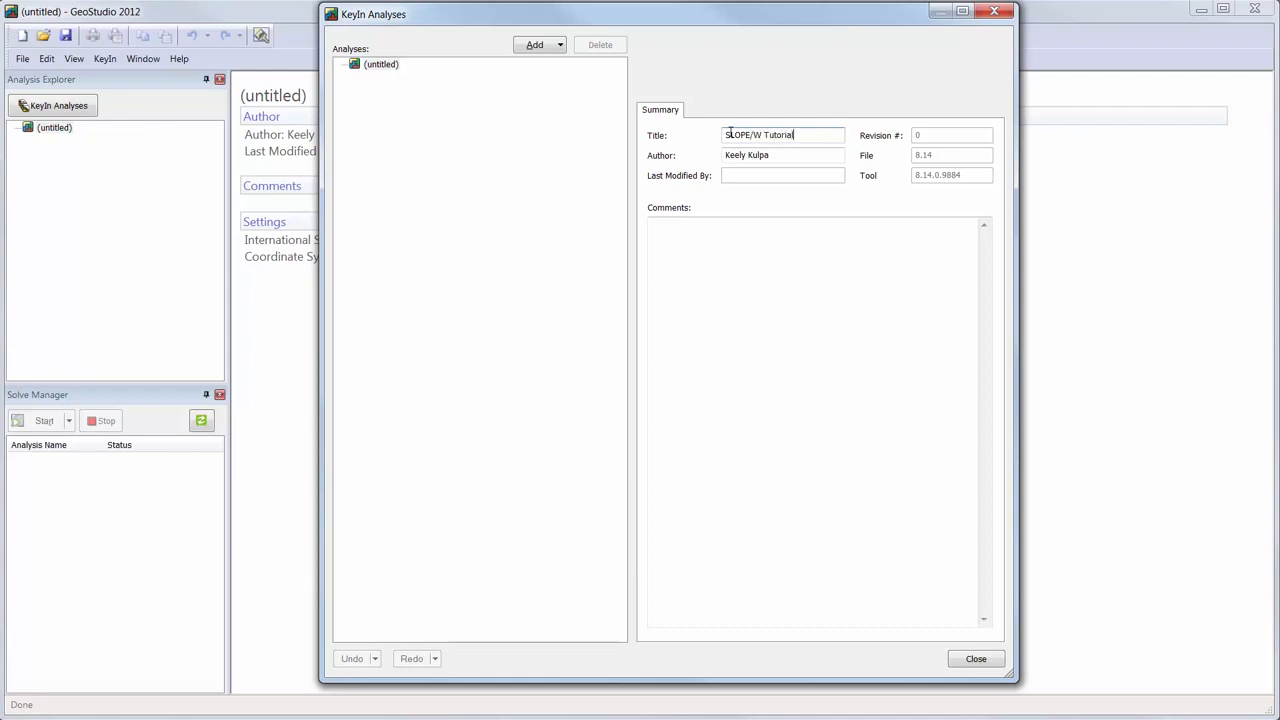
{"action": "key", "text": "Tab"}
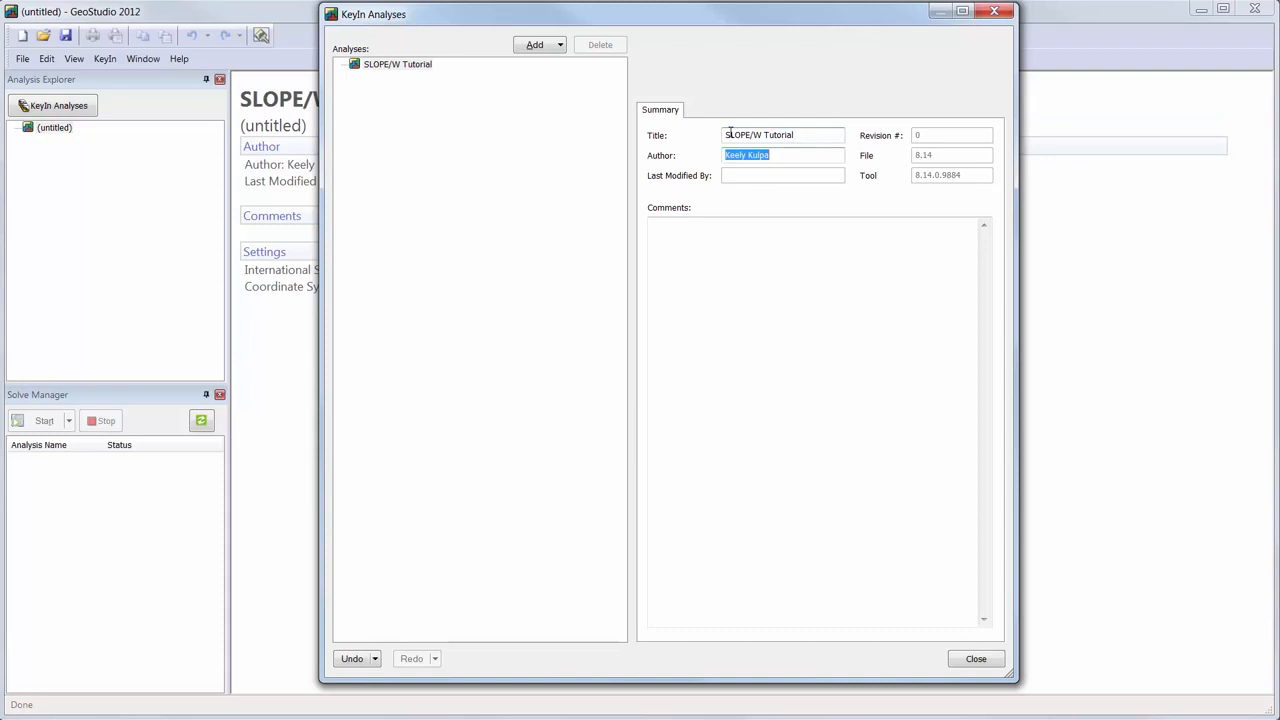
- Add a SLOPE/W Limit Equilibrium analysis to the project and name it "1 Stability analysis using entry/exit"
{"action": "left_click", "coordinate": [562, 46]}
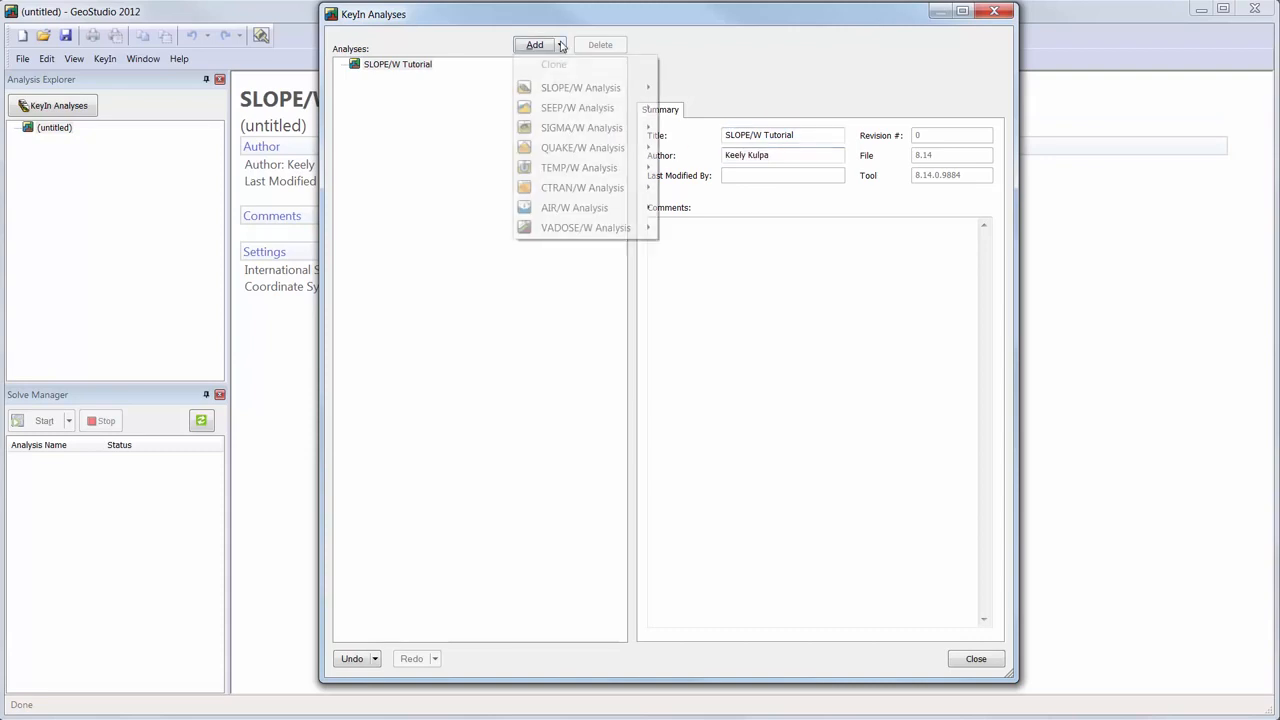
{"action": "mouse_move", "coordinate": [573, 94]}
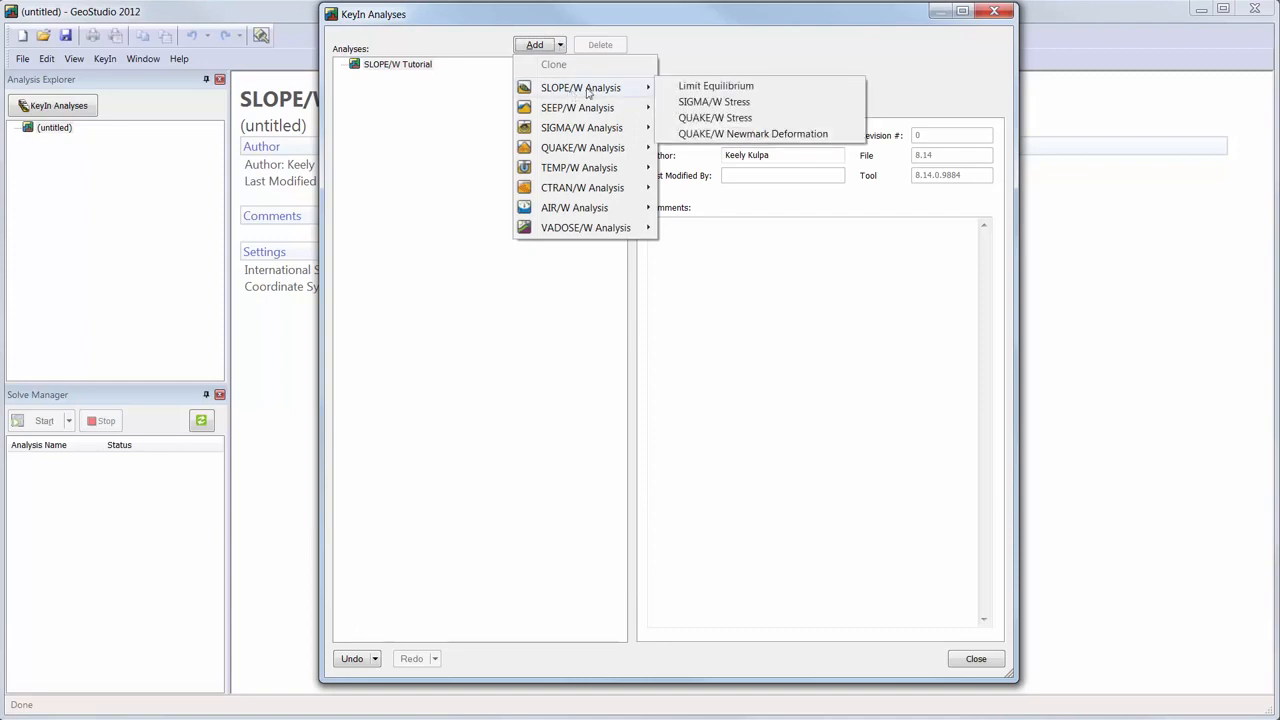
{"action": "left_click", "coordinate": [783, 89]}
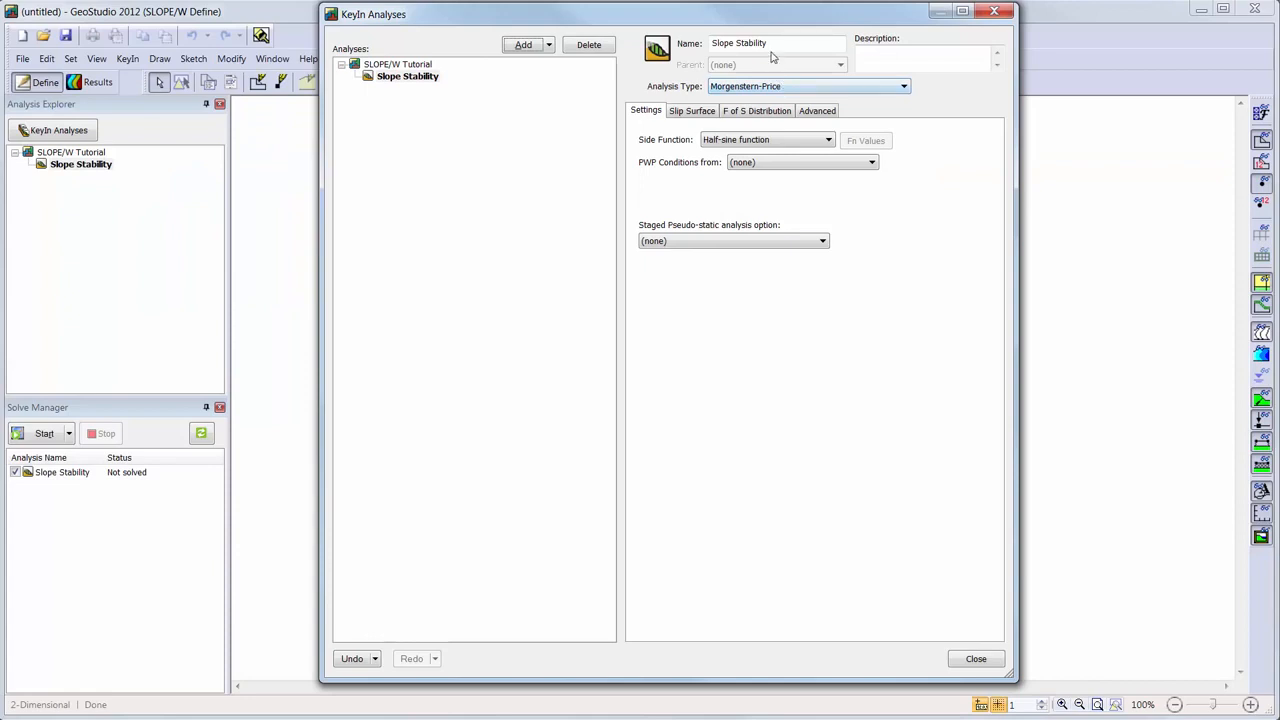
{"action": "left_click_drag", "start_coordinate": [768, 43], "coordinate": [676, 43]}
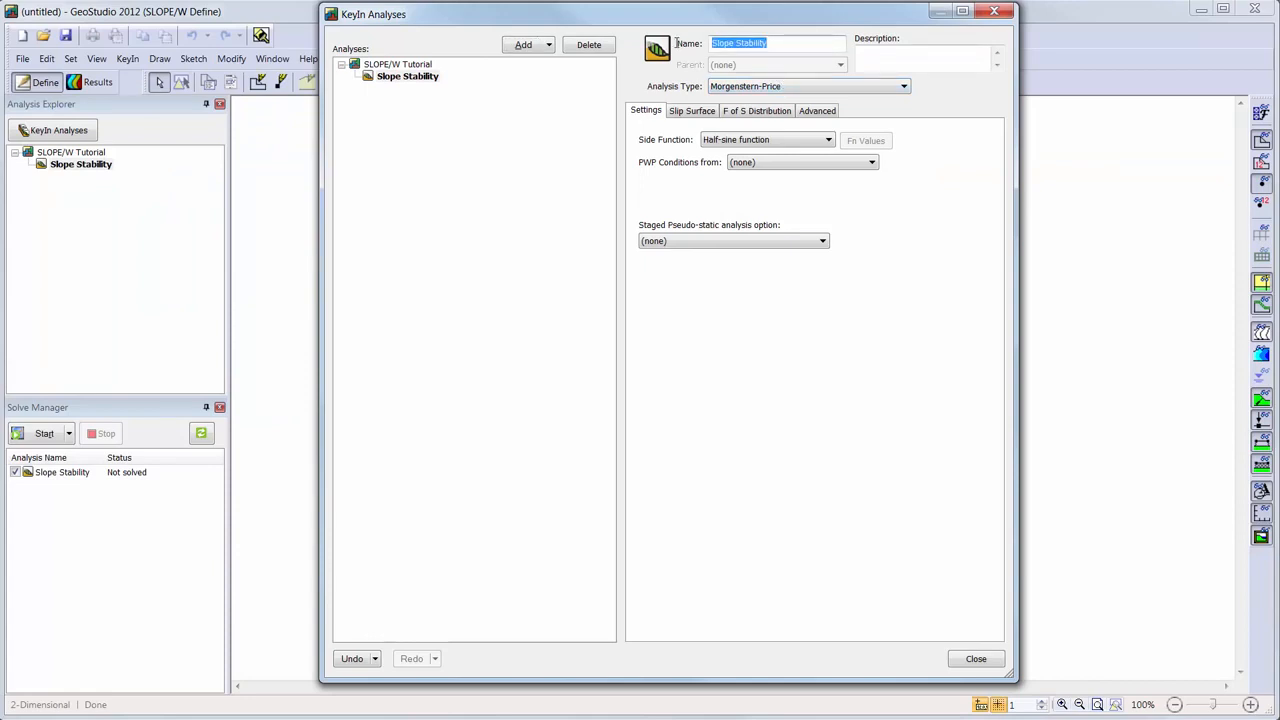
{"action": "type", "text": "1 Stability analysis using entry/exit"}
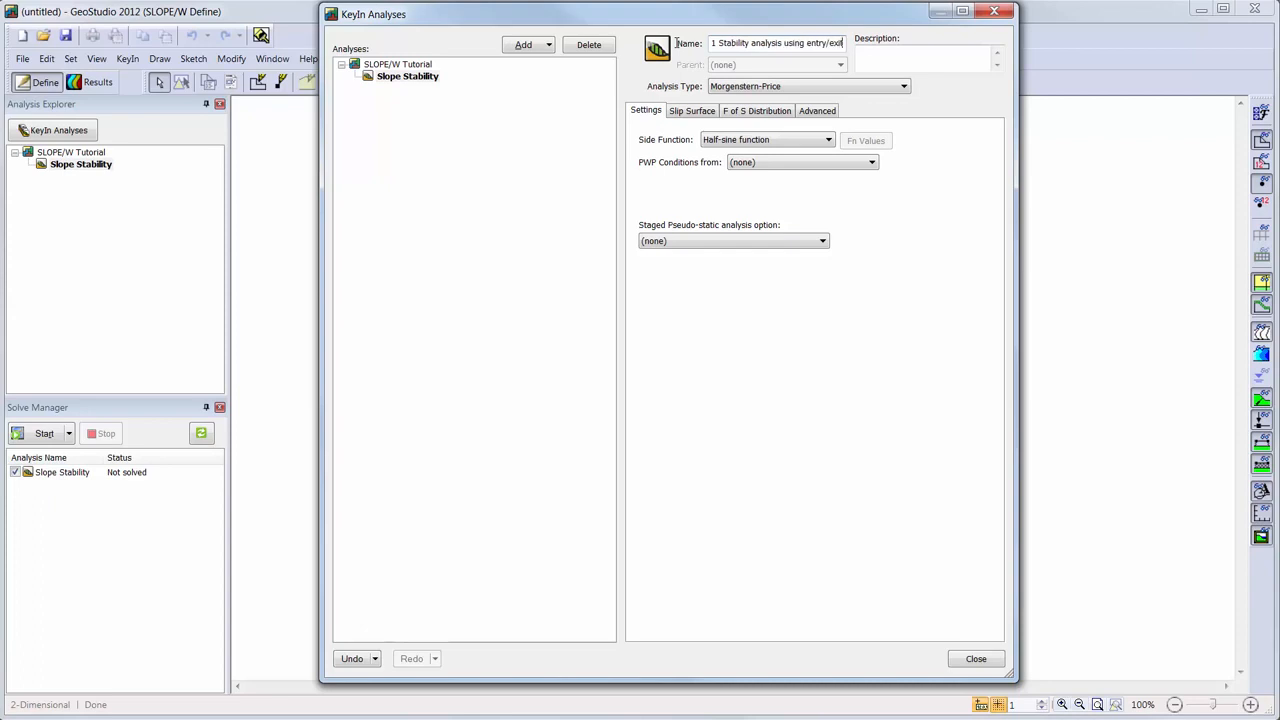
{"action": "key", "text": "Tab"}
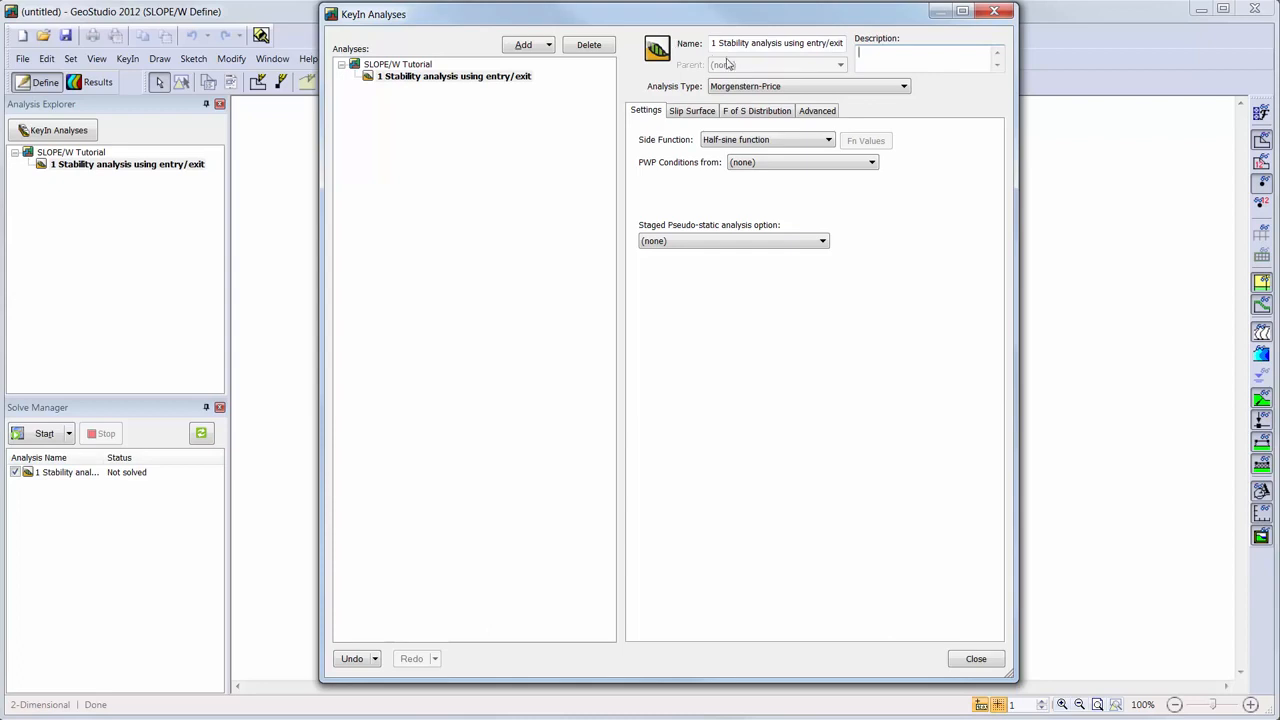
- Keep Morgenstern-Price as the analysis type and enter the description "Learning to use SLOPE/W"
{"action": "left_click", "coordinate": [905, 88]}
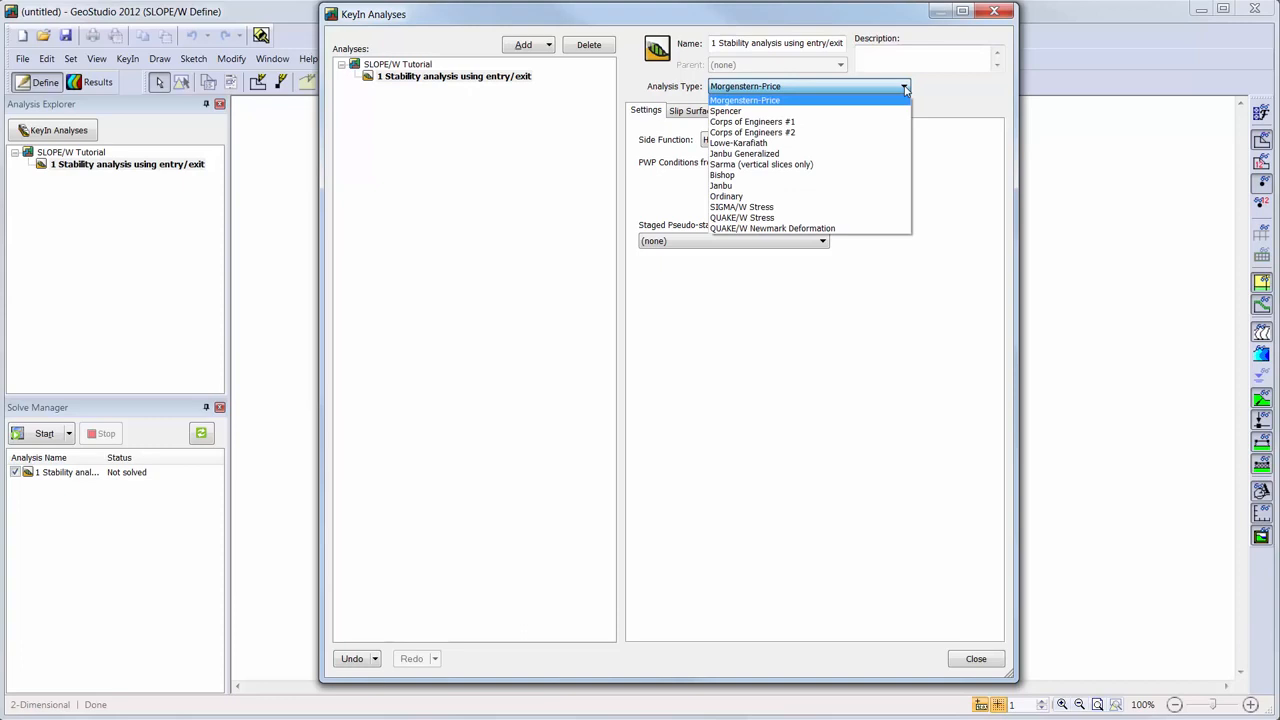
{"action": "left_click", "coordinate": [905, 88]}
{"action": "left_click", "coordinate": [906, 54]}
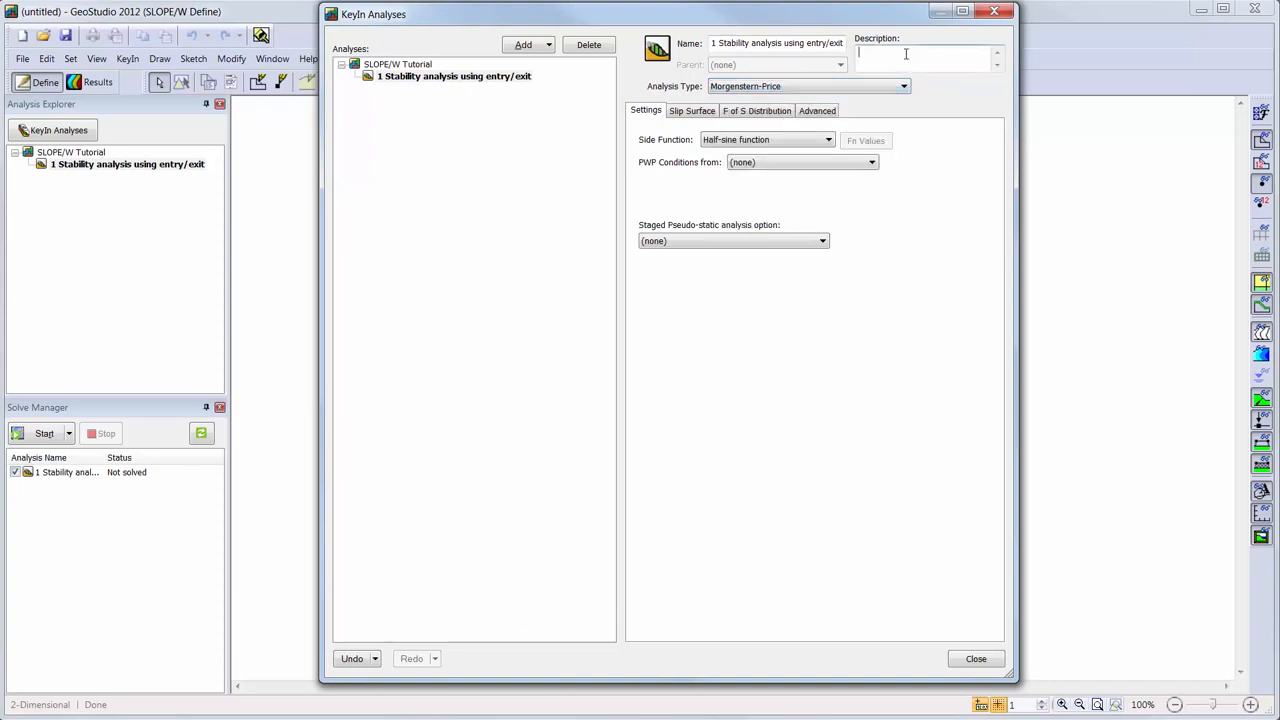
{"action": "type", "text": "Learning to use SLOPE/W"}
- Keep the half-sine side function and take the analysis's PWP conditions from a Piezometric Line
{"action": "left_click", "coordinate": [828, 143]}
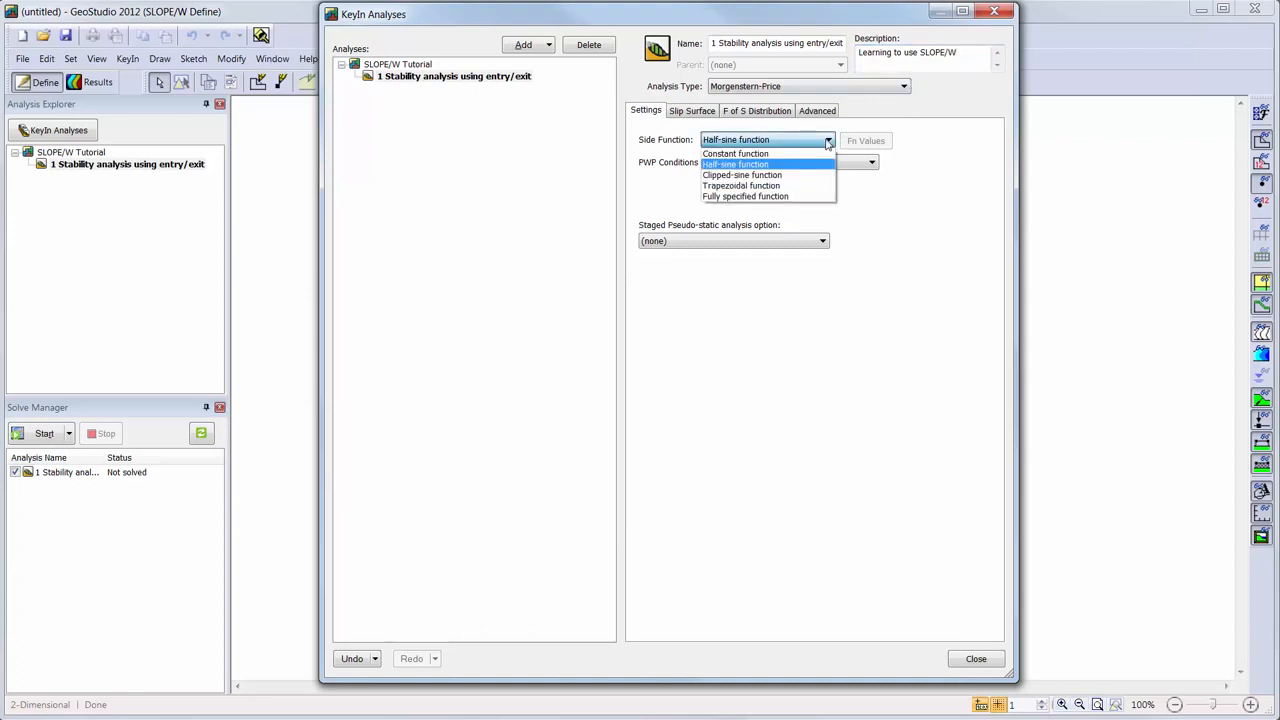
{"action": "left_click", "coordinate": [828, 143]}
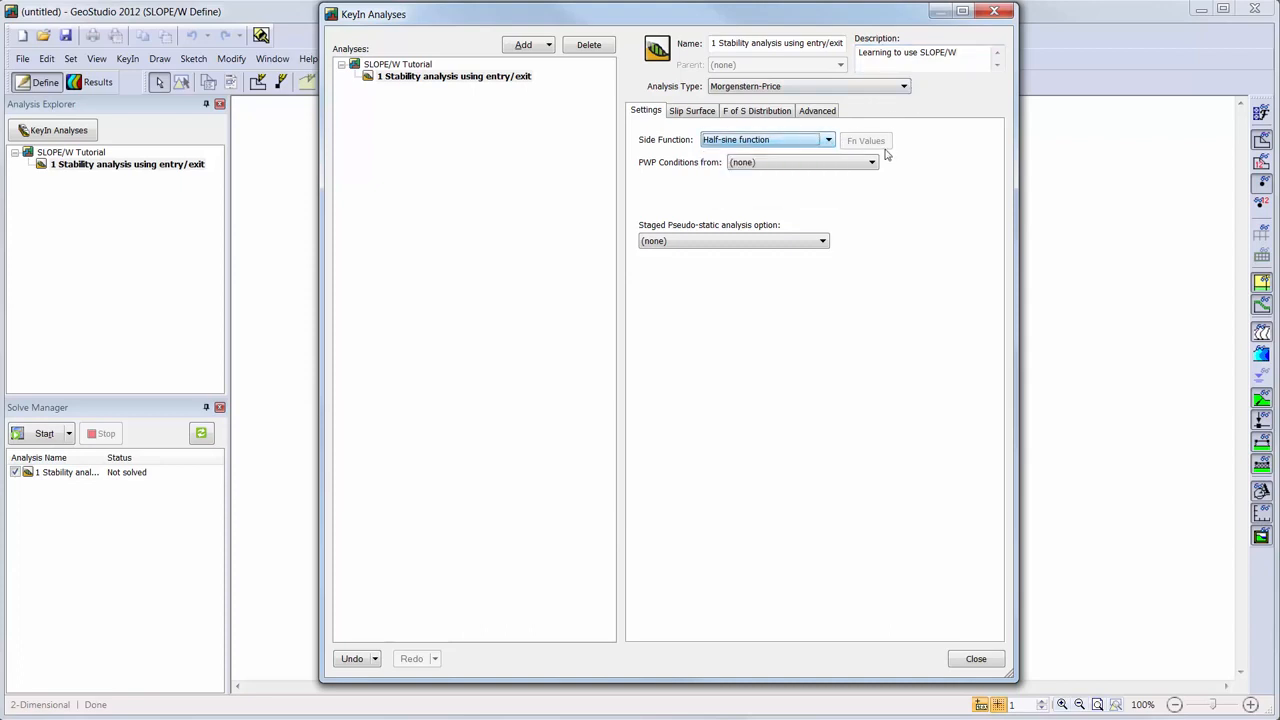
{"action": "left_click", "coordinate": [872, 163]}
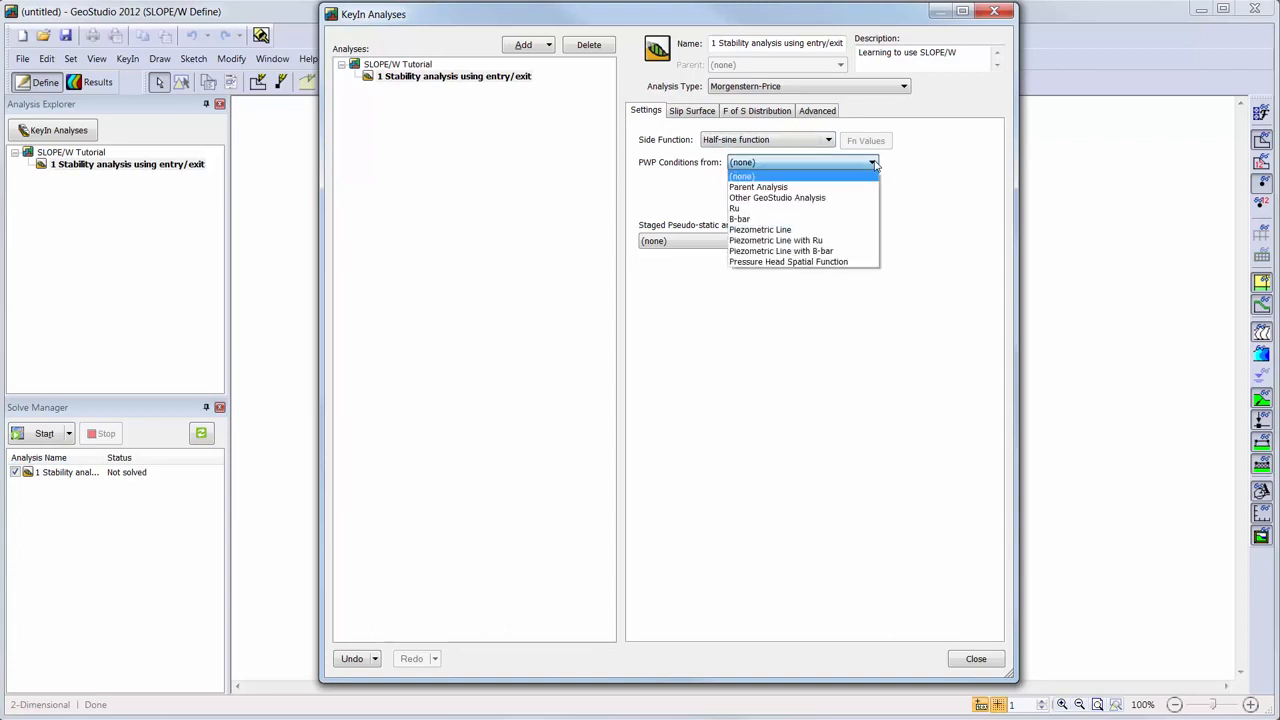
{"action": "left_click", "coordinate": [867, 232]}
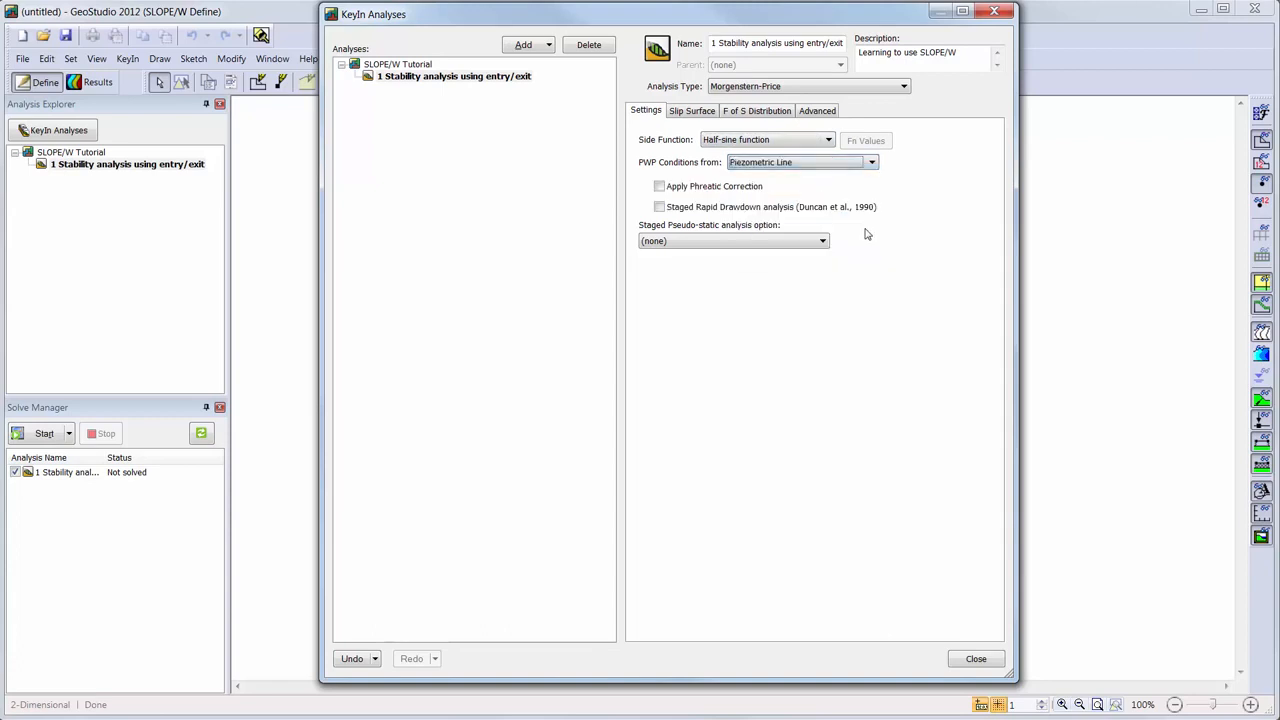
- Use the Entry and Exit slip surface option with left-to-right movement for the analysis
{"action": "left_click", "coordinate": [689, 111]}
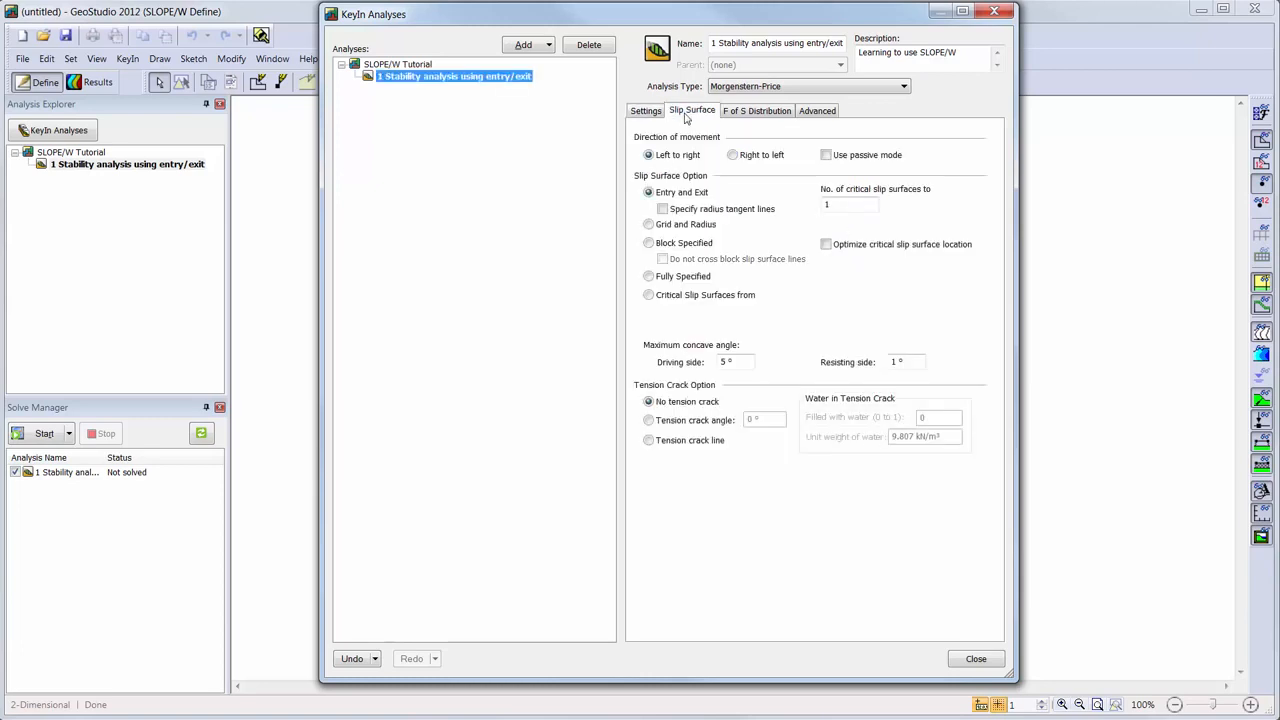
{"action": "left_click", "coordinate": [649, 193]}
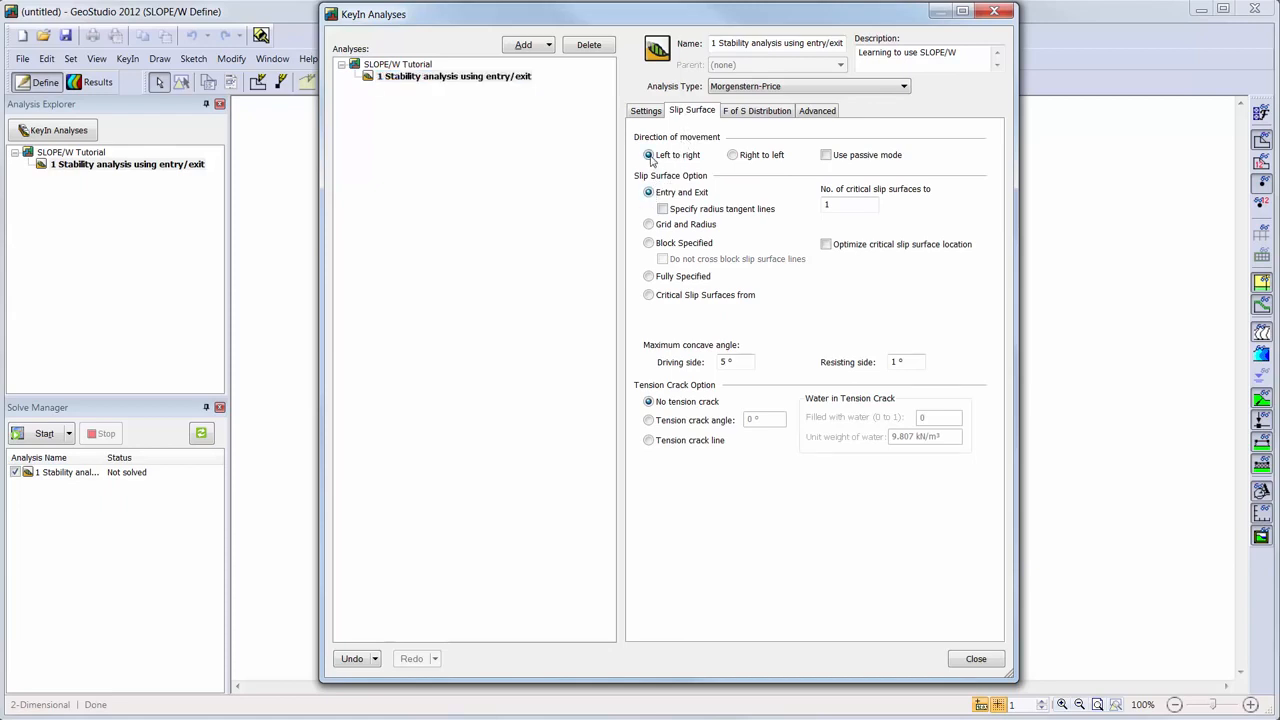
{"action": "left_click", "coordinate": [907, 362]}
- Try the Probabilistic and Sensitivity options for the factor of safety distribution and return it to Constant
{"action": "left_click", "coordinate": [744, 116]}
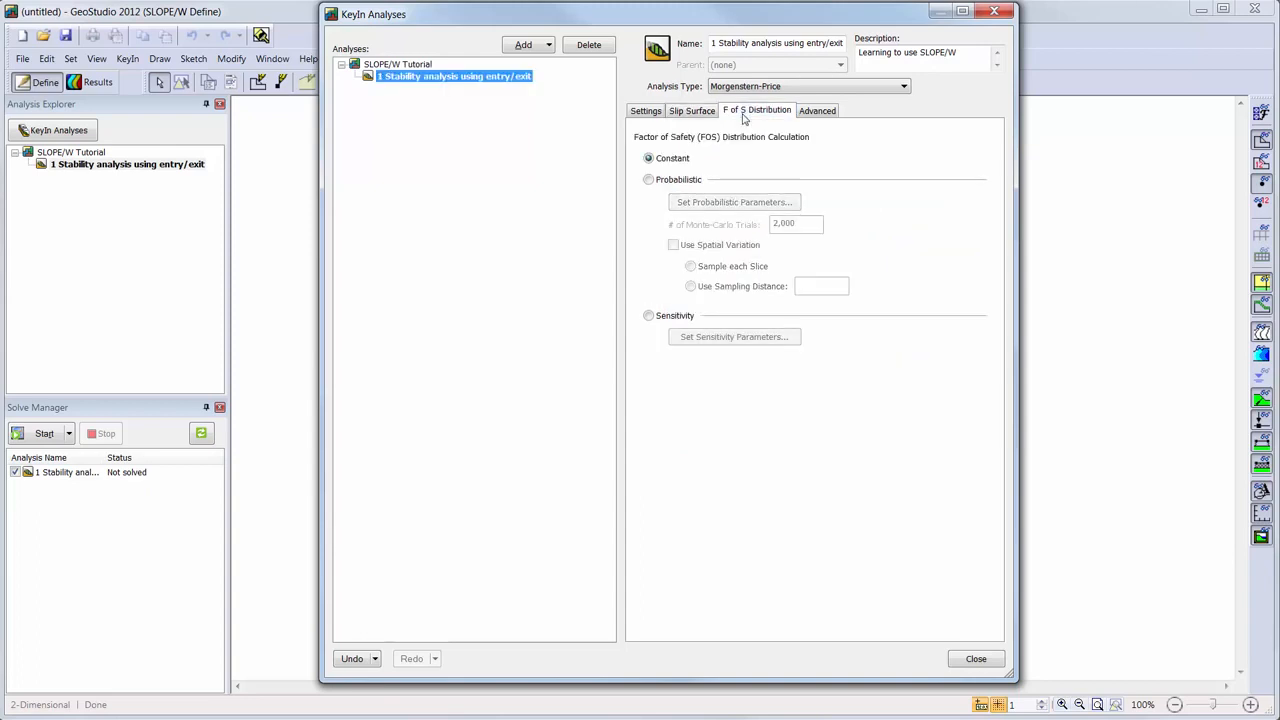
{"action": "left_click", "coordinate": [688, 189]}
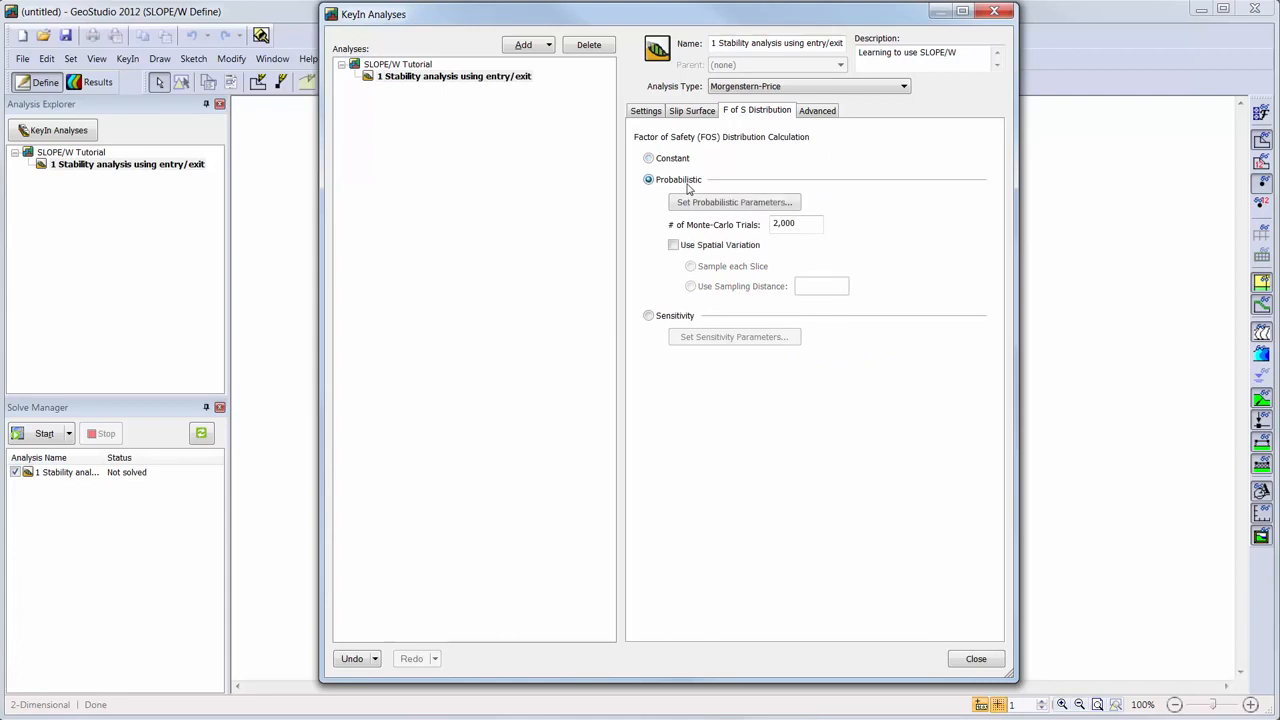
{"action": "left_click", "coordinate": [683, 319]}
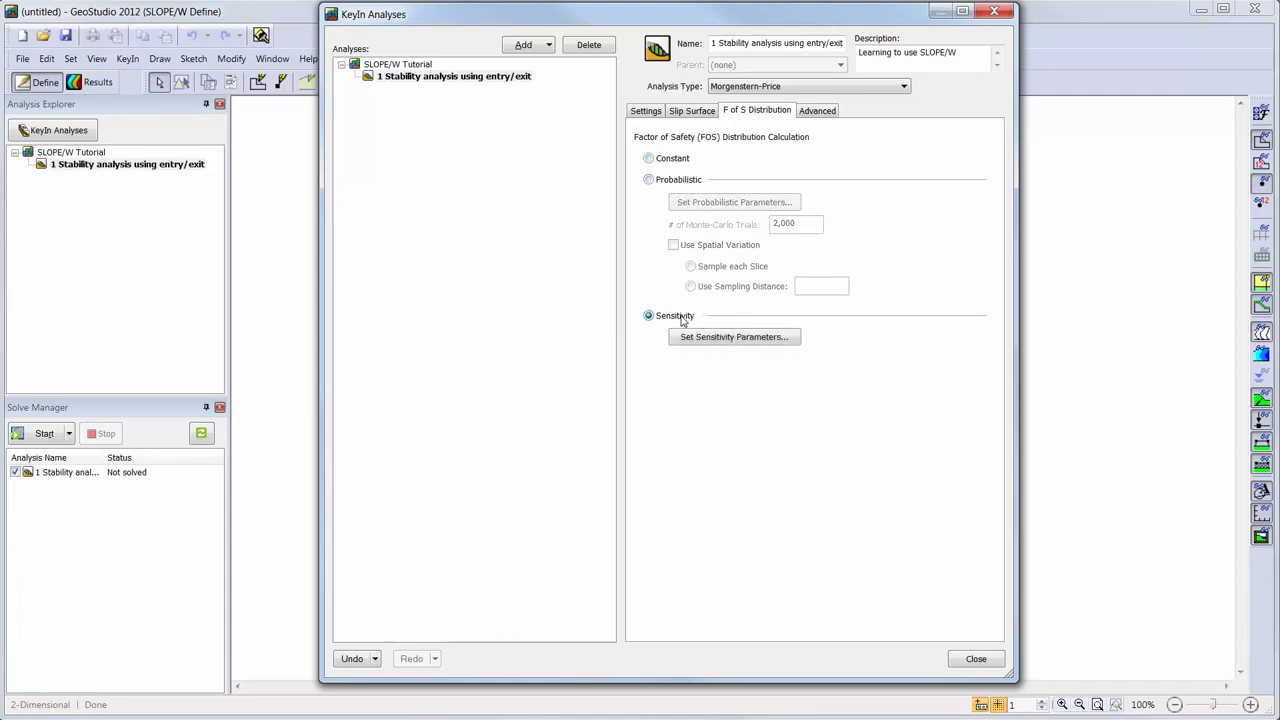
{"action": "left_click", "coordinate": [668, 163]}
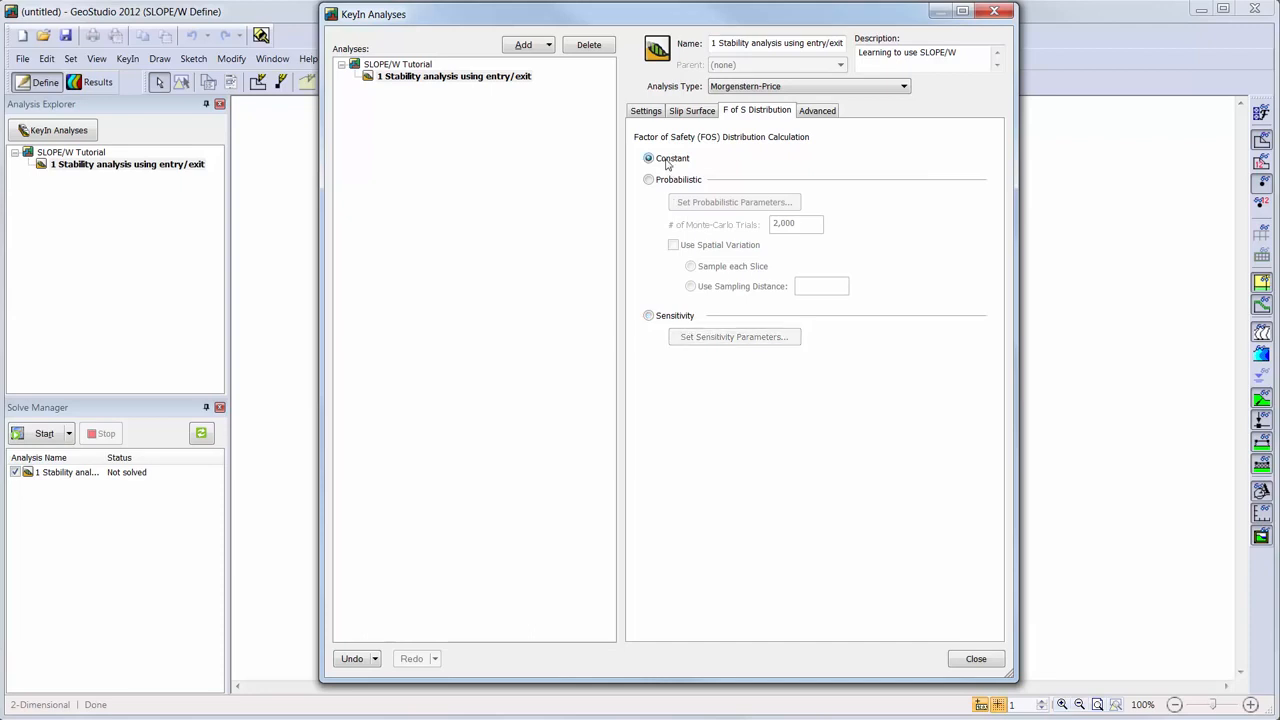
- Check the analysis's advanced geometry, convergence and solution settings, and close the analysis definitions
{"action": "left_click", "coordinate": [818, 112]}
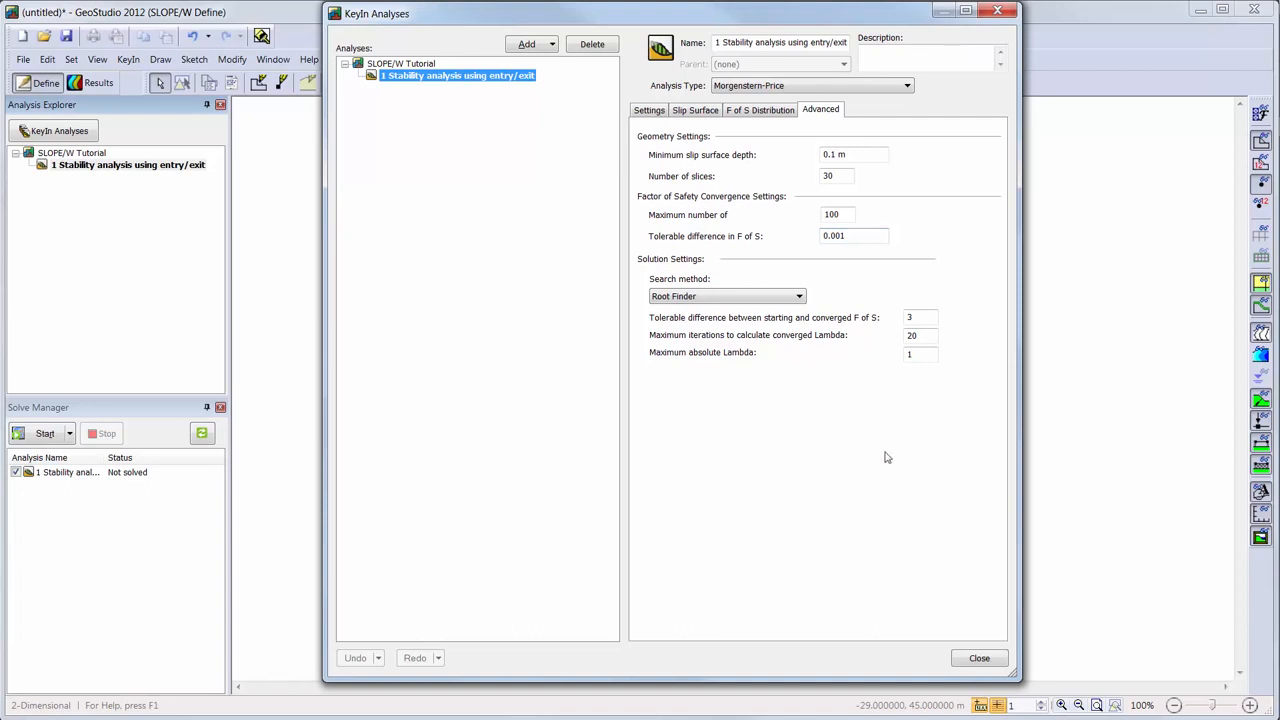
{"action": "left_click", "coordinate": [979, 659]}
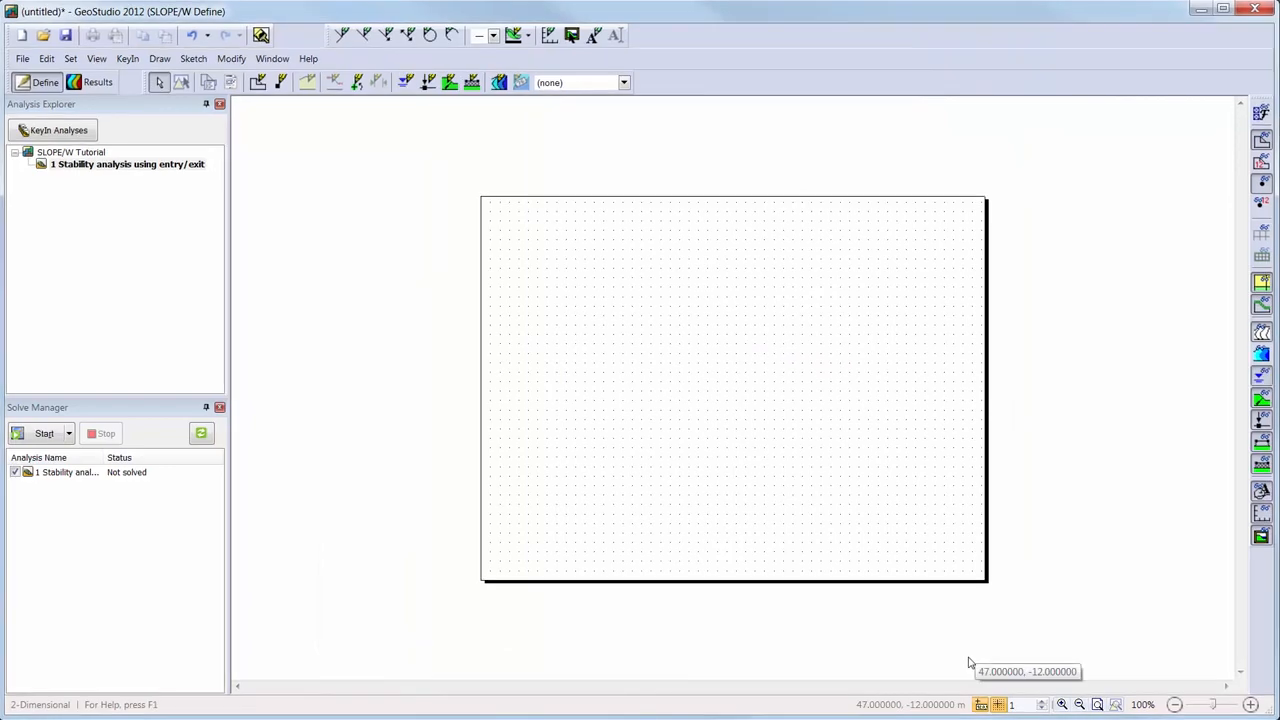
- In the units and scale settings, disable calculated maximum extents and set the extents to minimum -4, -4 and maximum 50, 40
{"action": "left_click", "coordinate": [1097, 705]}
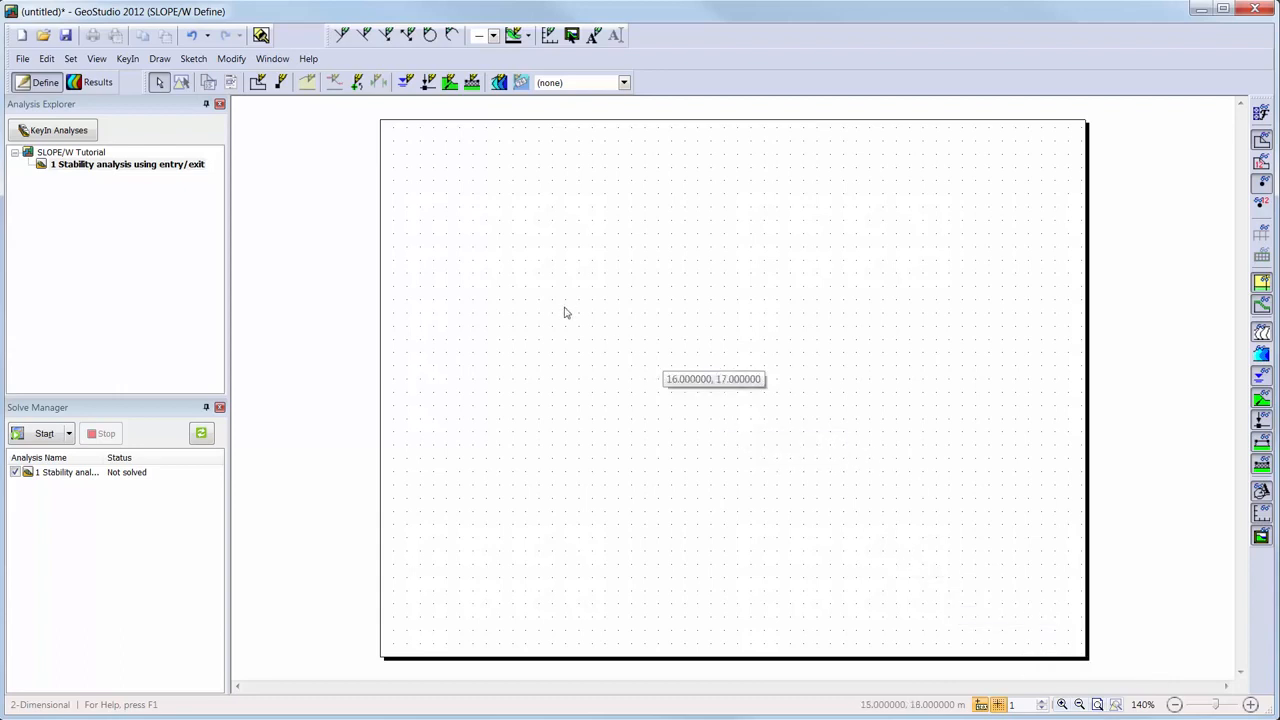
{"action": "left_click", "coordinate": [70, 59]}
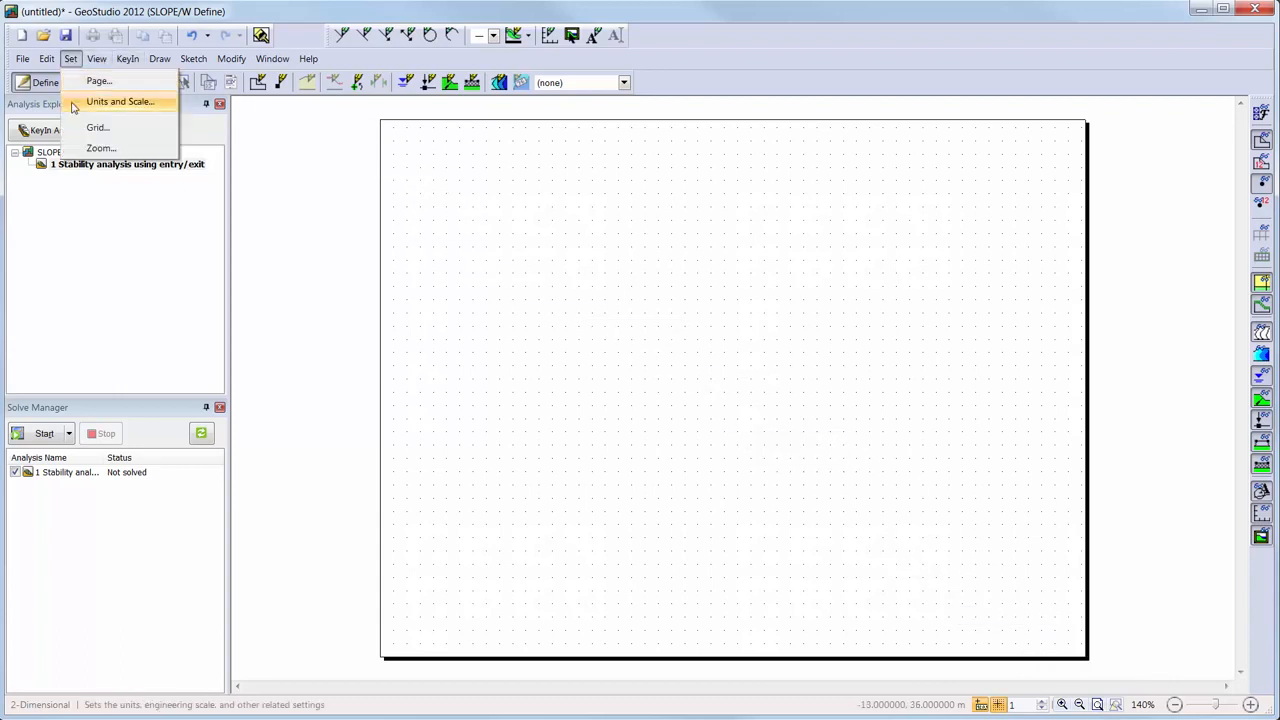
{"action": "left_click", "coordinate": [73, 106]}
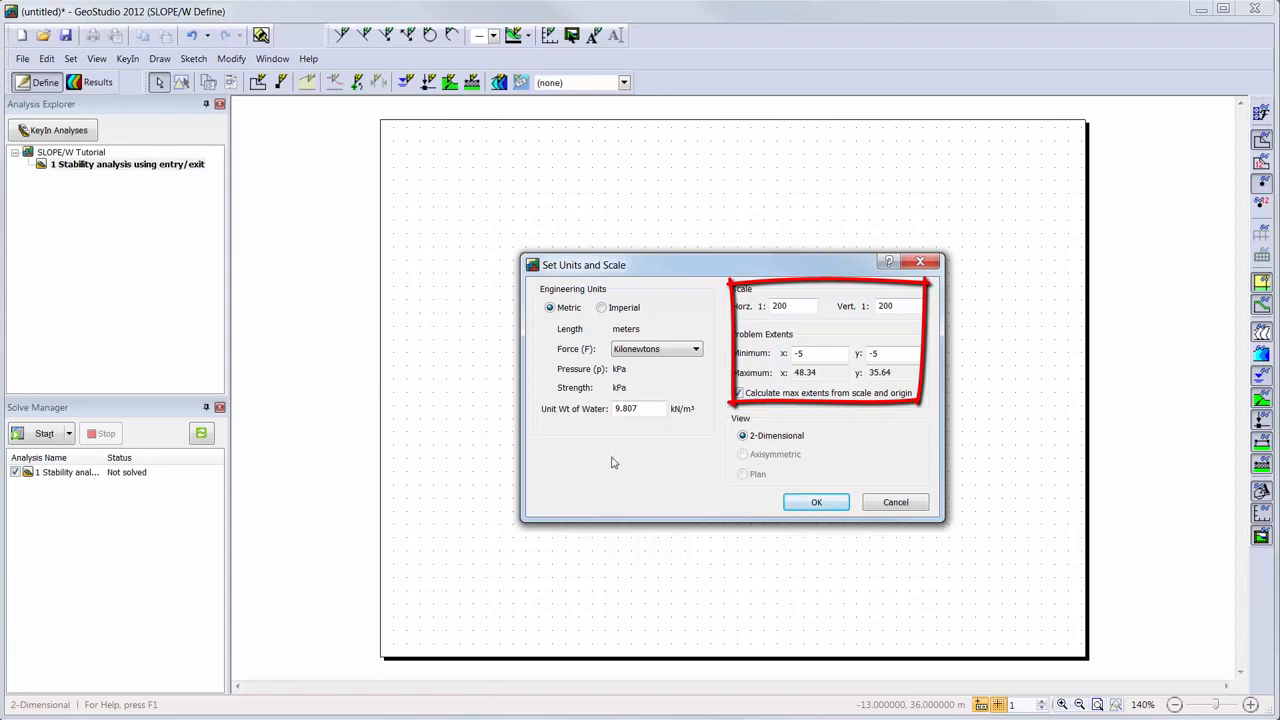
{"action": "left_click", "coordinate": [838, 396]}
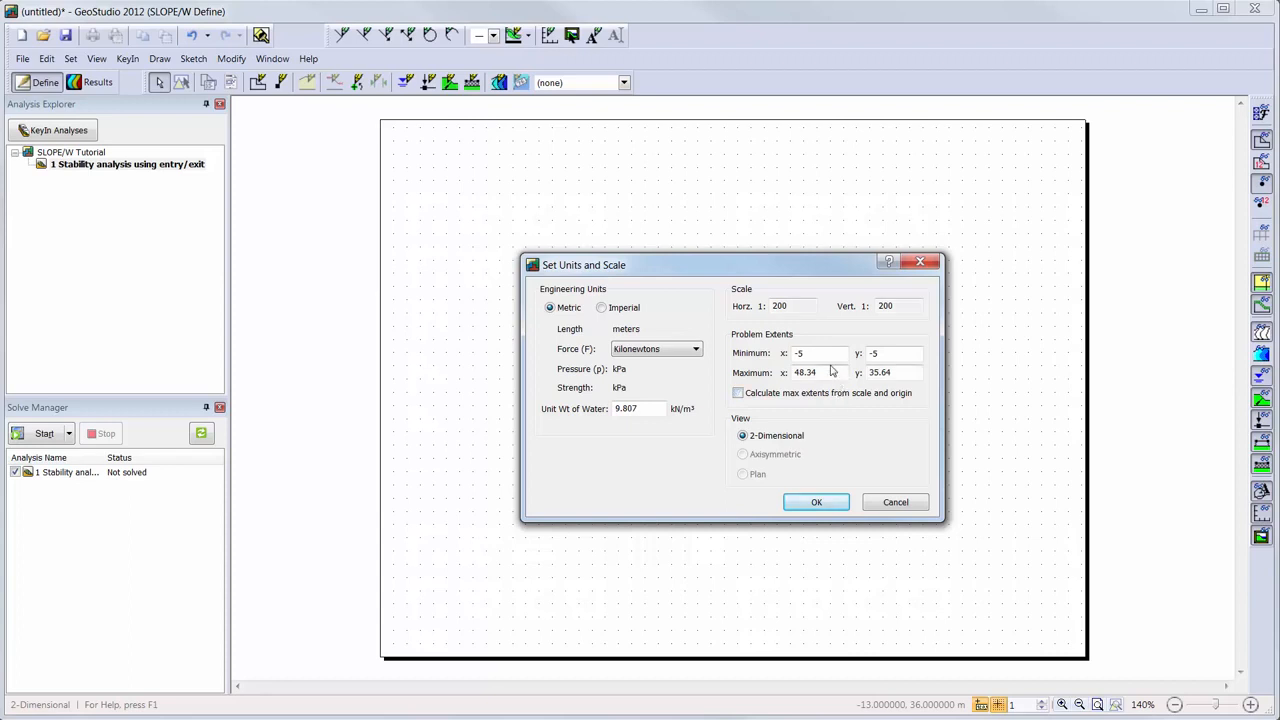
{"action": "left_click", "coordinate": [829, 355]}
{"action": "key", "text": "BackSpace"}
{"action": "key", "text": "Tab"}
{"action": "type", "text": "-4"}
{"action": "key", "text": "Tab"}
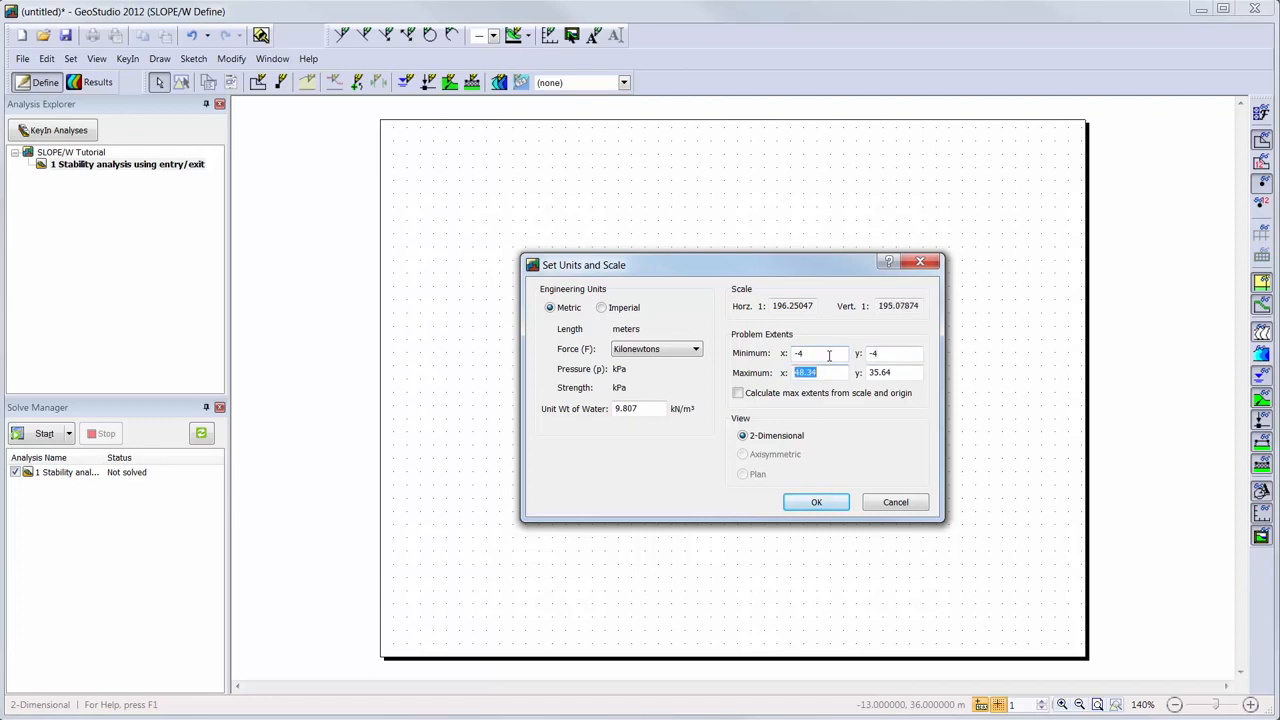
{"action": "type", "text": "50"}
{"action": "key", "text": "Tab"}
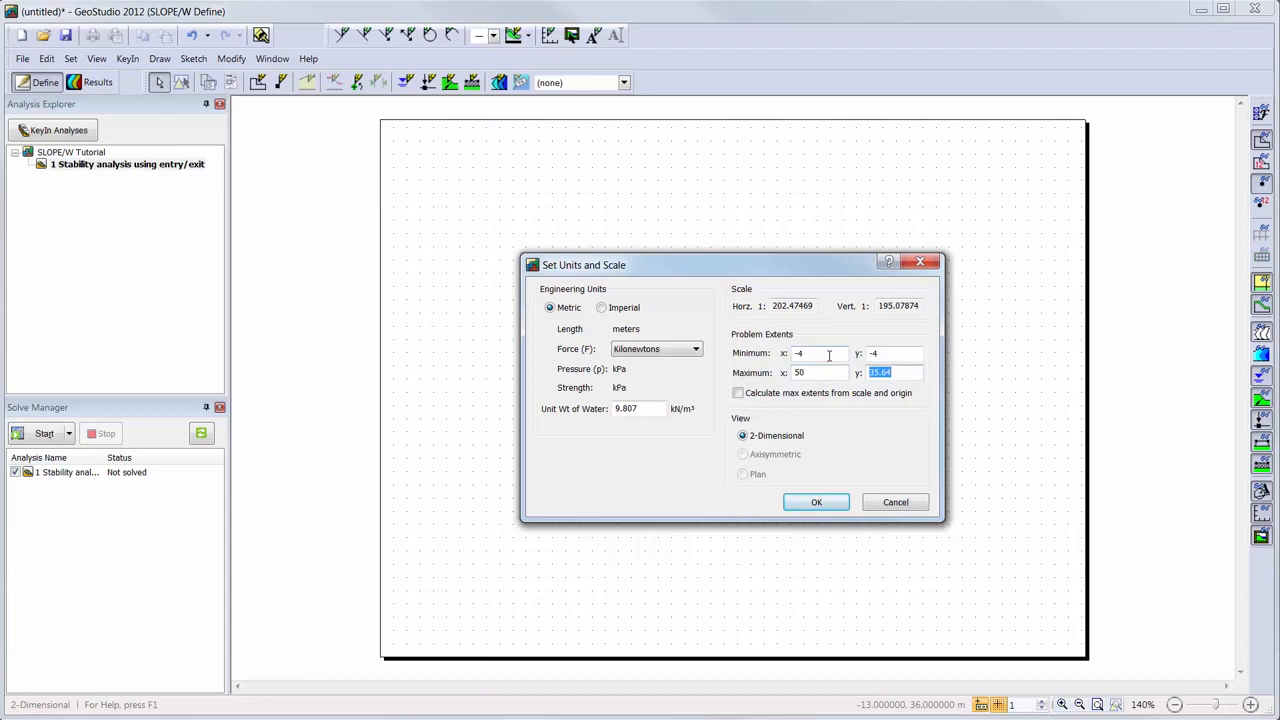
{"action": "type", "text": "40"}
{"action": "key", "text": "Tab"}
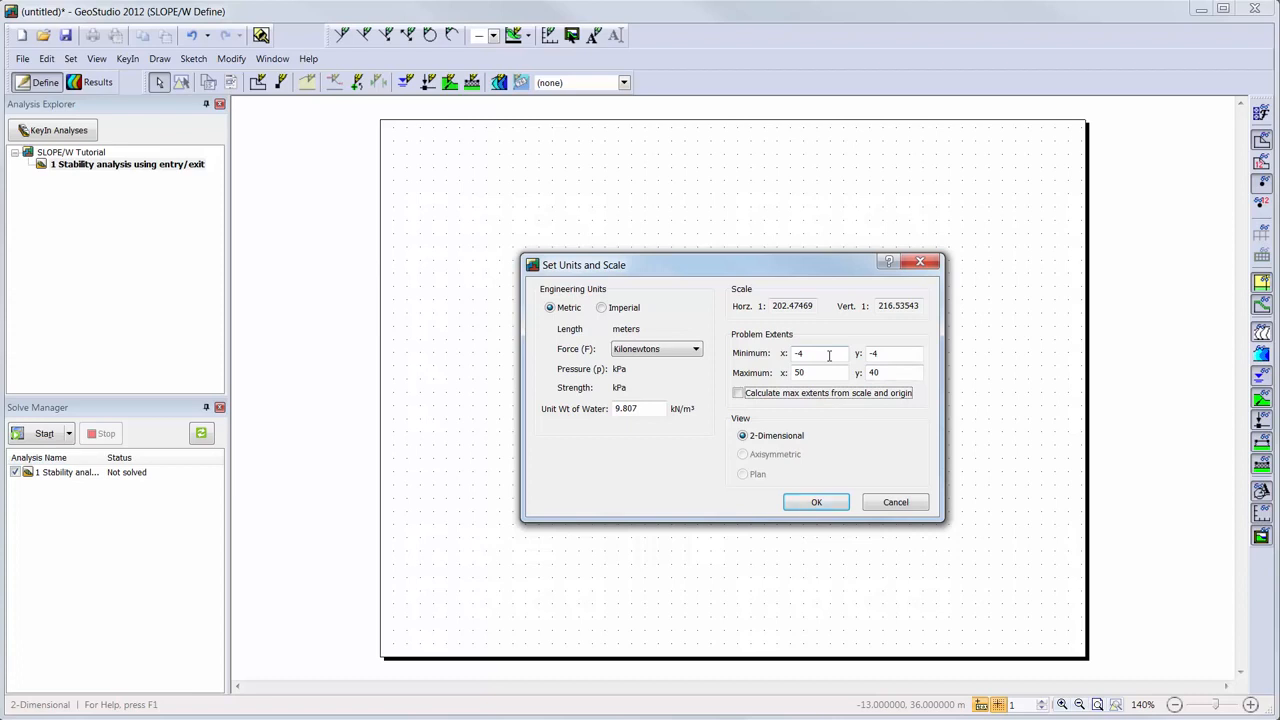
- Calculate the maximum extents from scale and origin, using a 1:200 scale horizontally and vertically, and apply the settings
{"action": "left_click", "coordinate": [760, 396]}
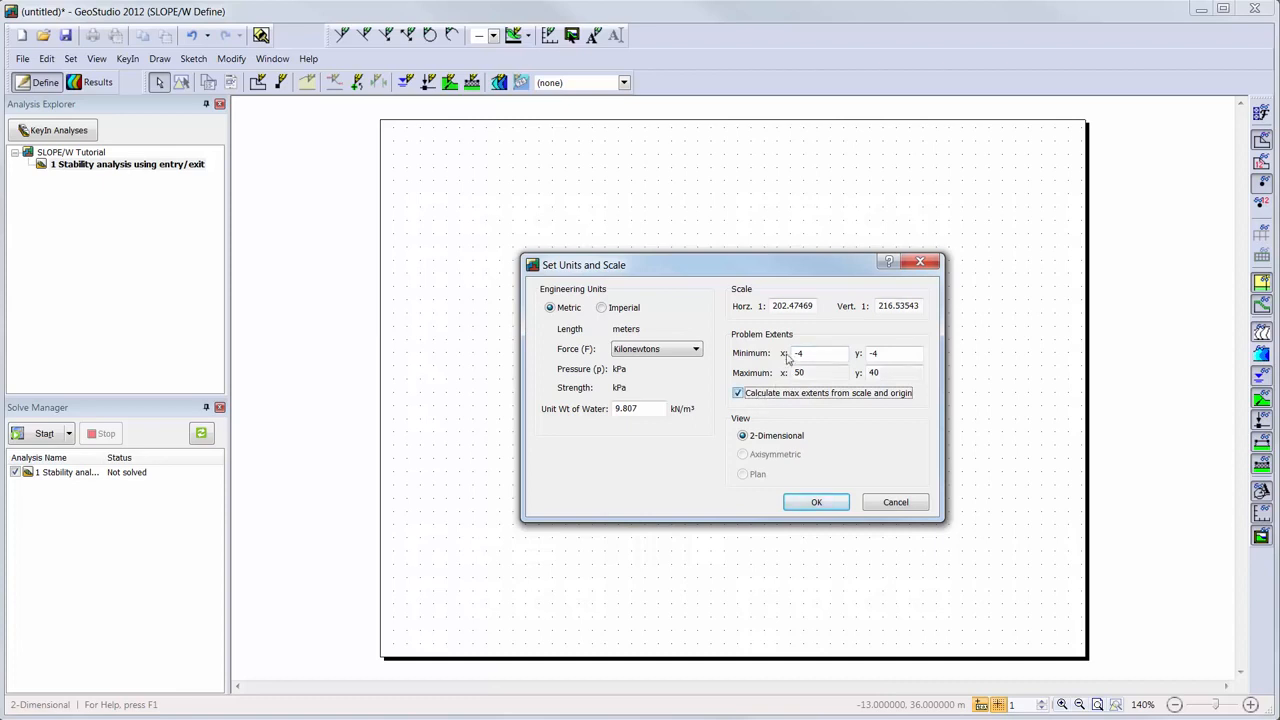
{"action": "left_click_drag", "start_coordinate": [812, 306], "coordinate": [747, 315]}
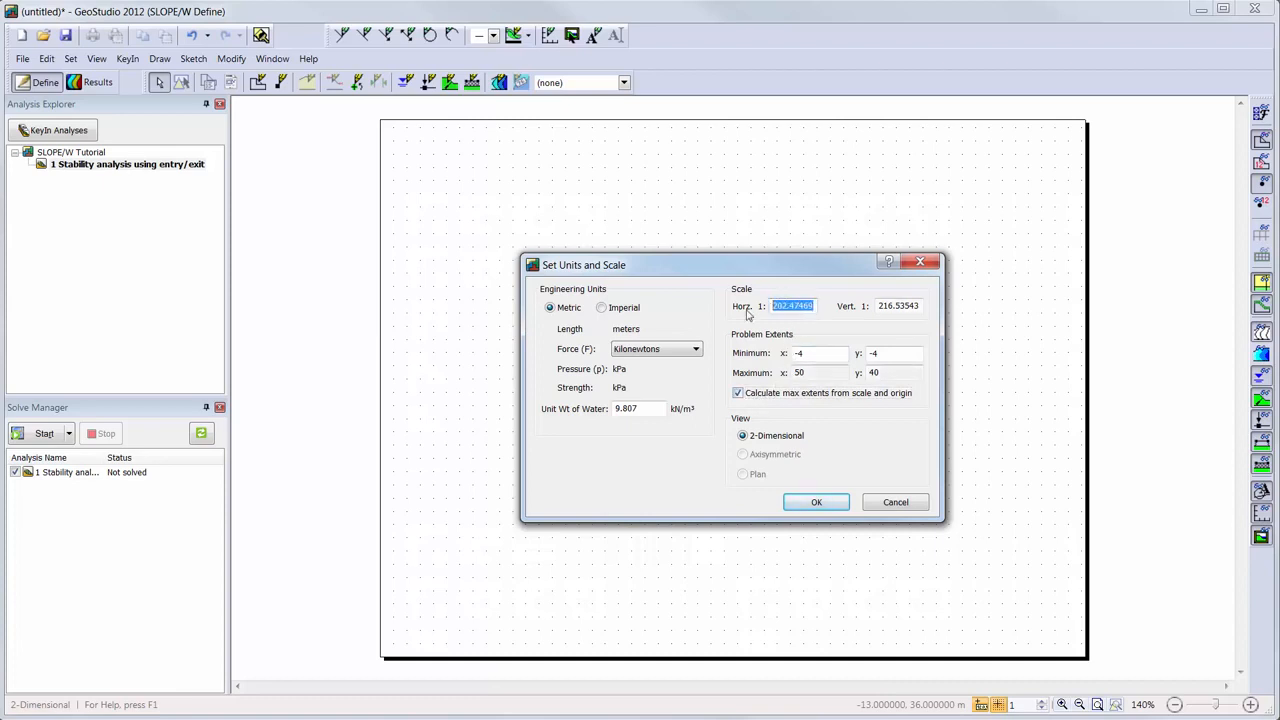
{"action": "type", "text": "200"}
{"action": "key", "text": "Tab"}
{"action": "type", "text": "200"}
{"action": "key", "text": "Tab"}
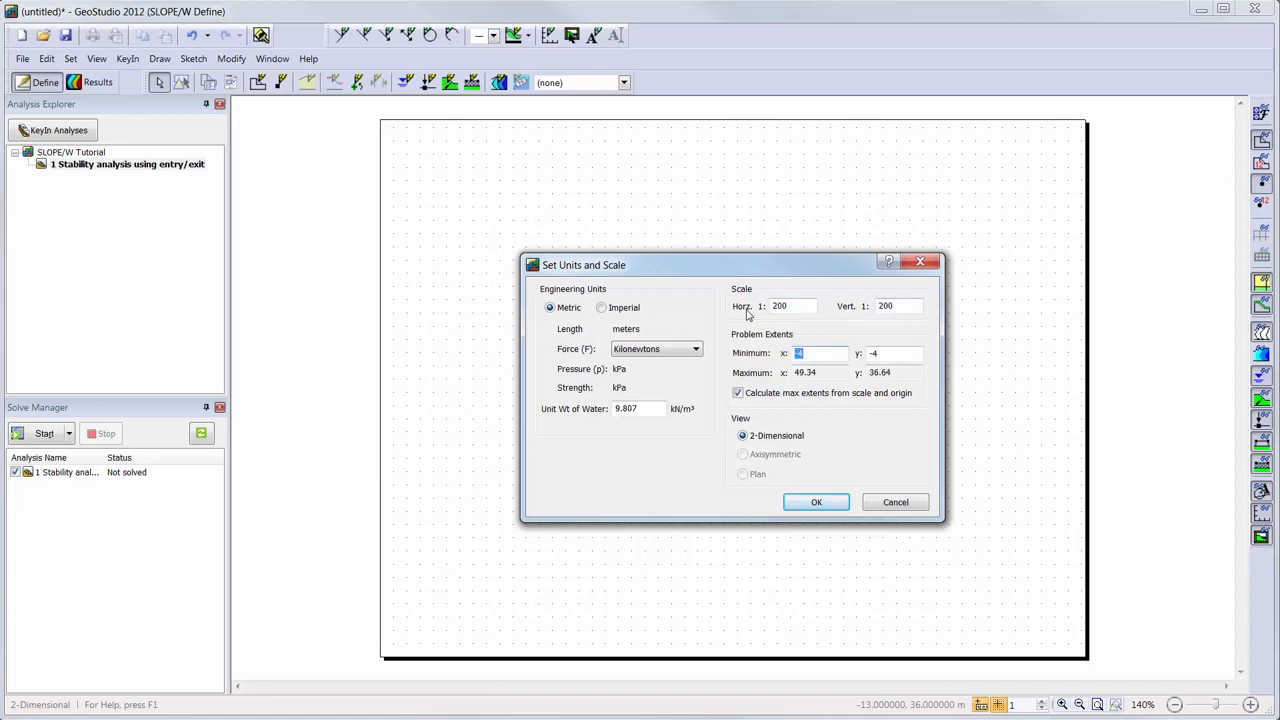
{"action": "left_click", "coordinate": [816, 502]}
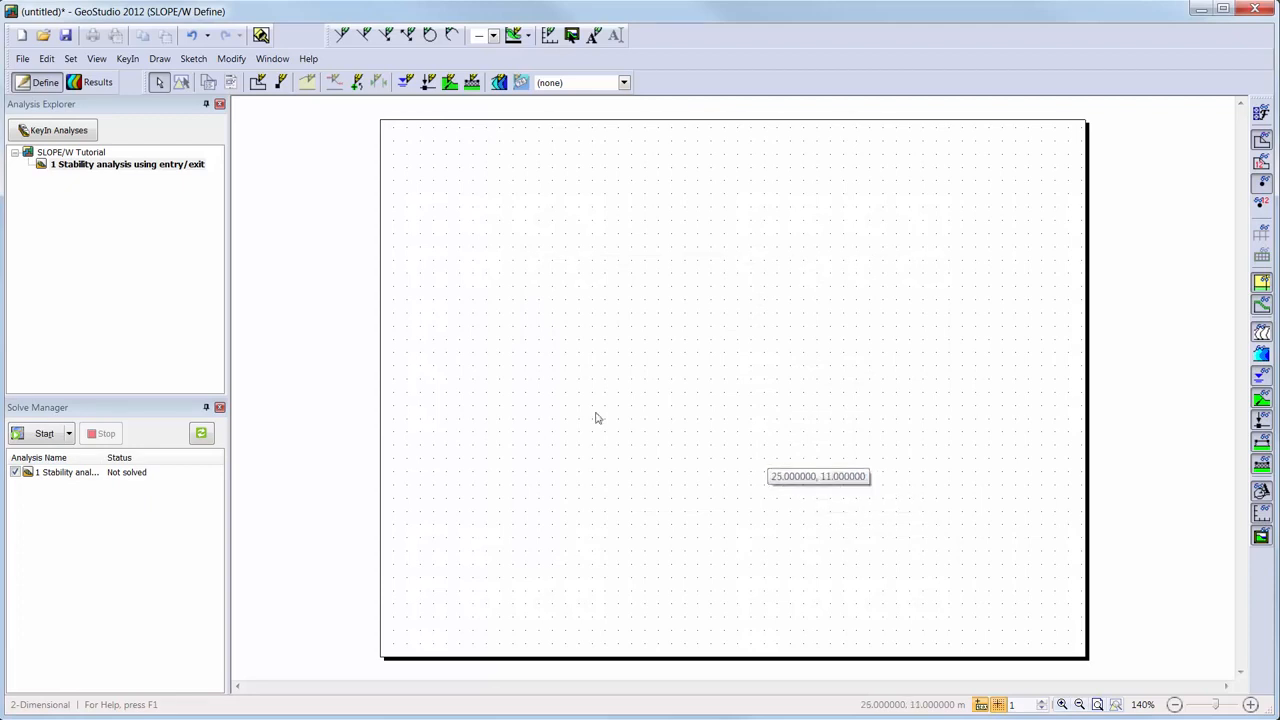
- Check the grid spacing, grid display and snap-to-grid settings, leaving display and snapping enabled
{"action": "left_click", "coordinate": [70, 60]}
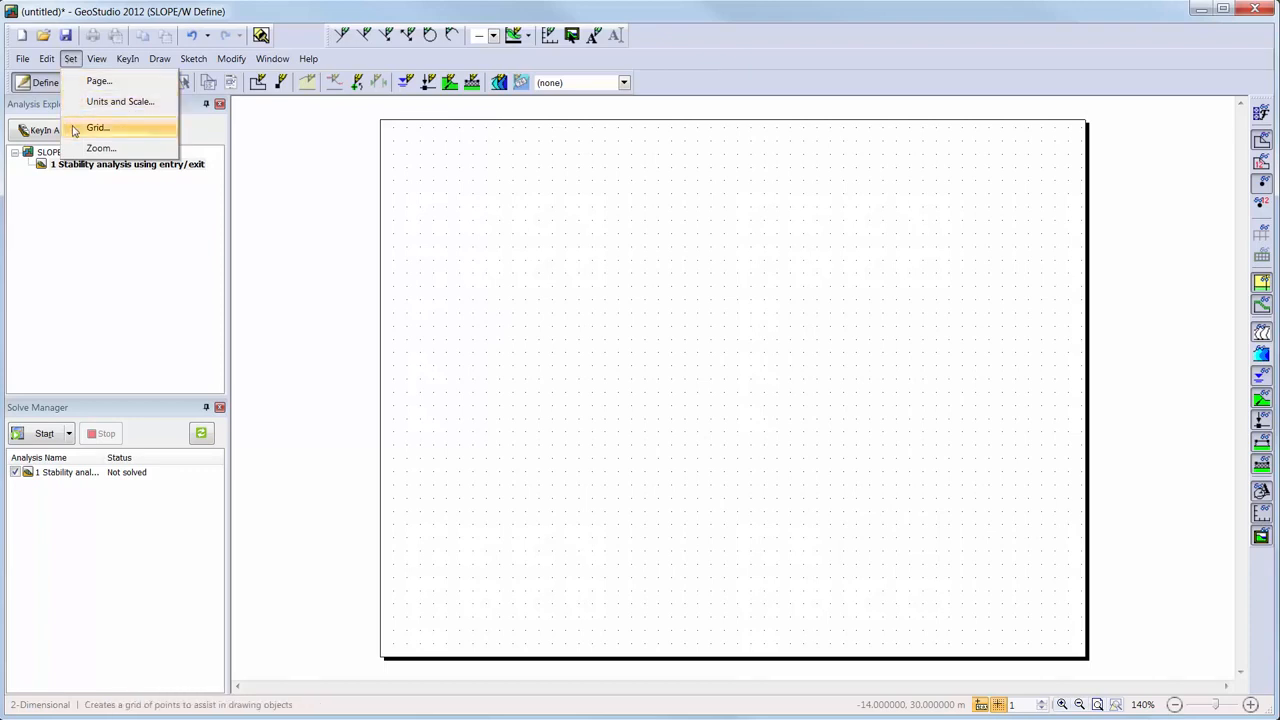
{"action": "left_click", "coordinate": [96, 128]}
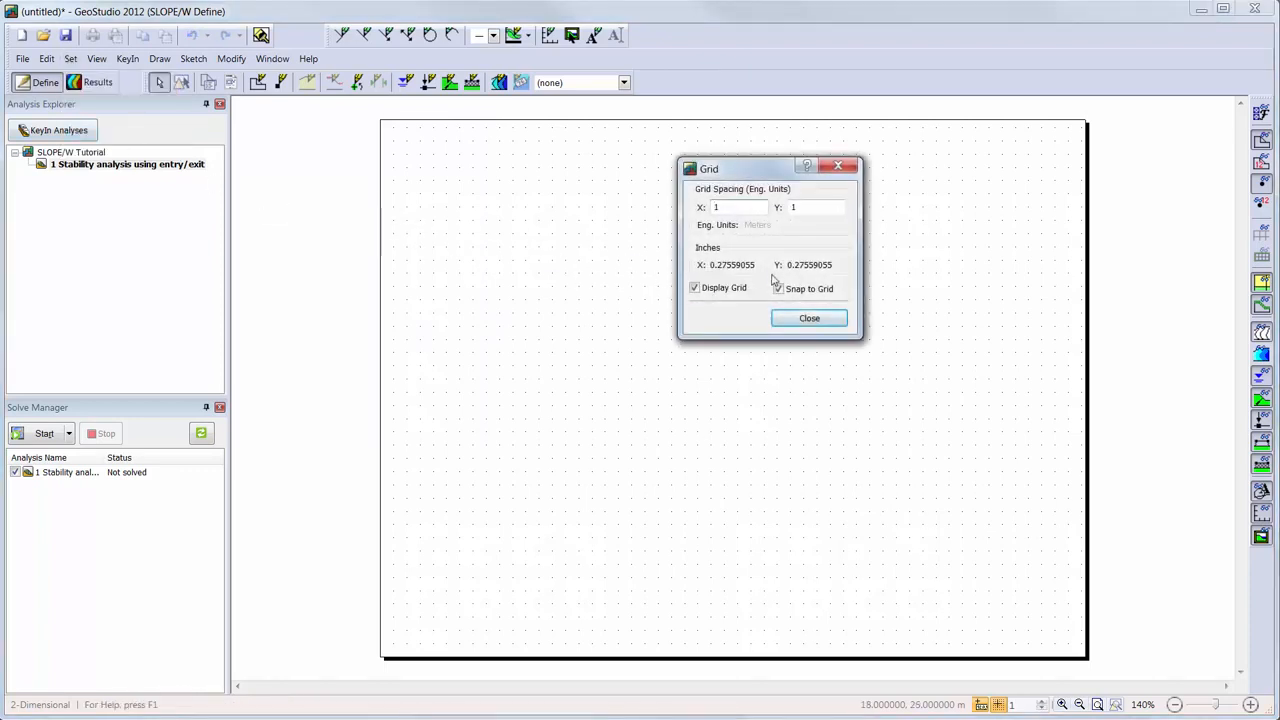
{"action": "left_click", "coordinate": [714, 294]}
{"action": "left_click", "coordinate": [714, 294]}
{"action": "left_click", "coordinate": [797, 290]}
{"action": "left_click", "coordinate": [808, 320]}
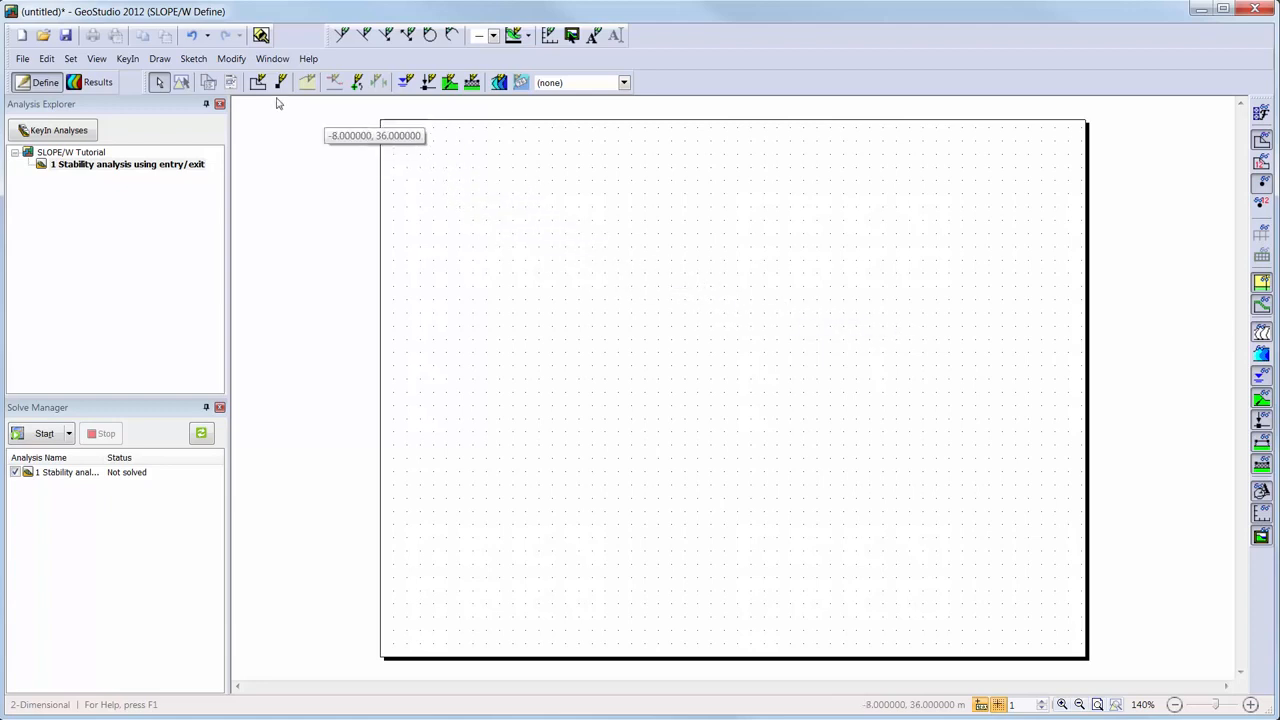
- Start sketching axes with the left axis titled "Elevation (m)" and the bottom axis titled "Distance (m)"
{"action": "left_click", "coordinate": [194, 59]}
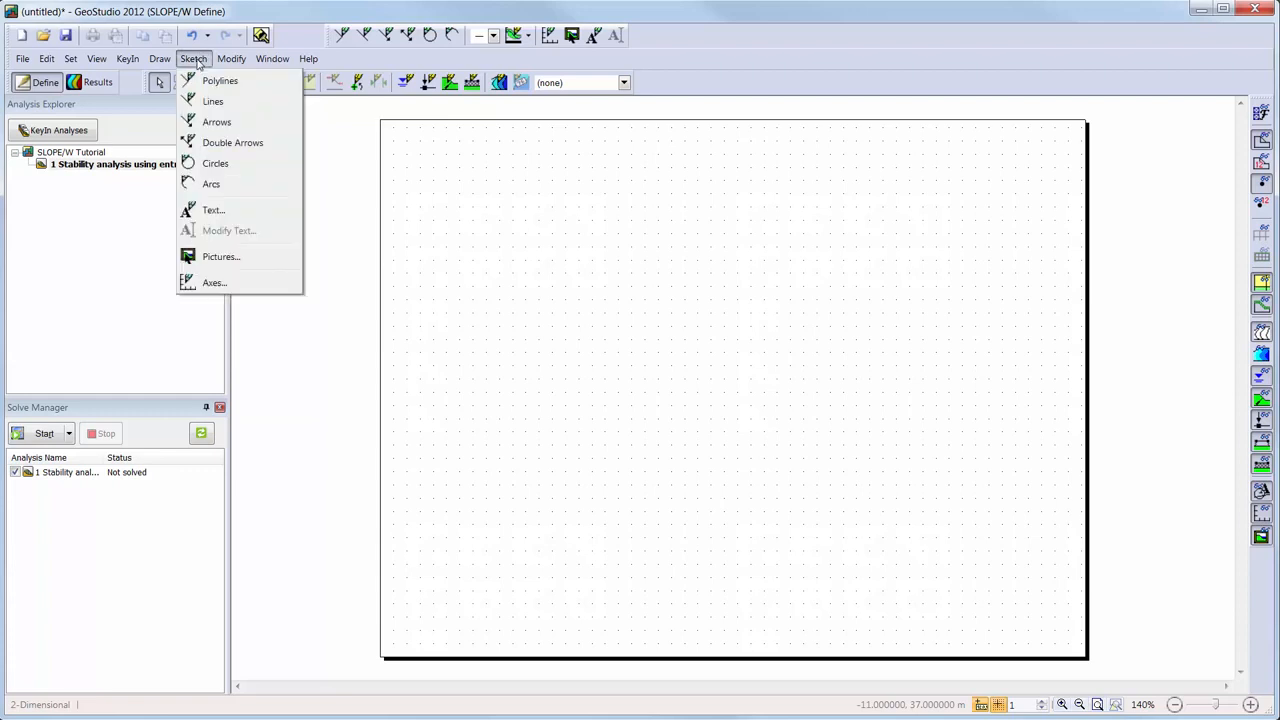
{"action": "left_click", "coordinate": [212, 283]}
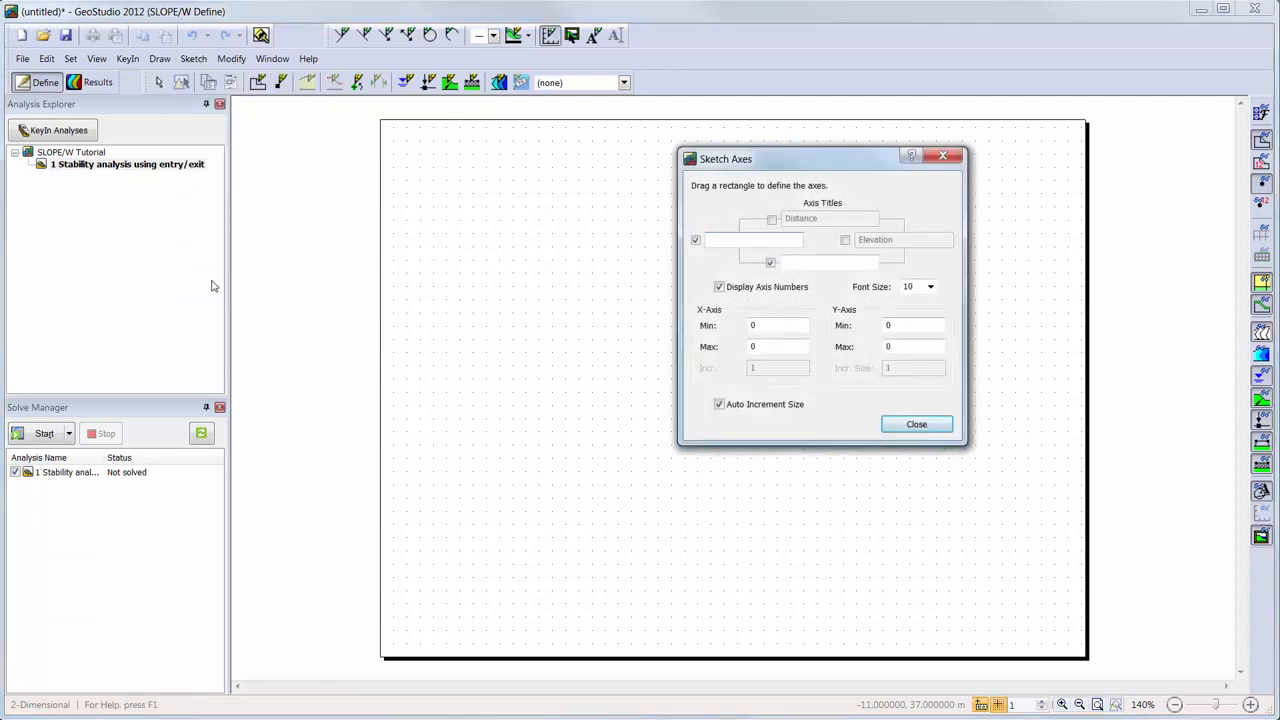
{"action": "type", "text": "Elevation (m)"}
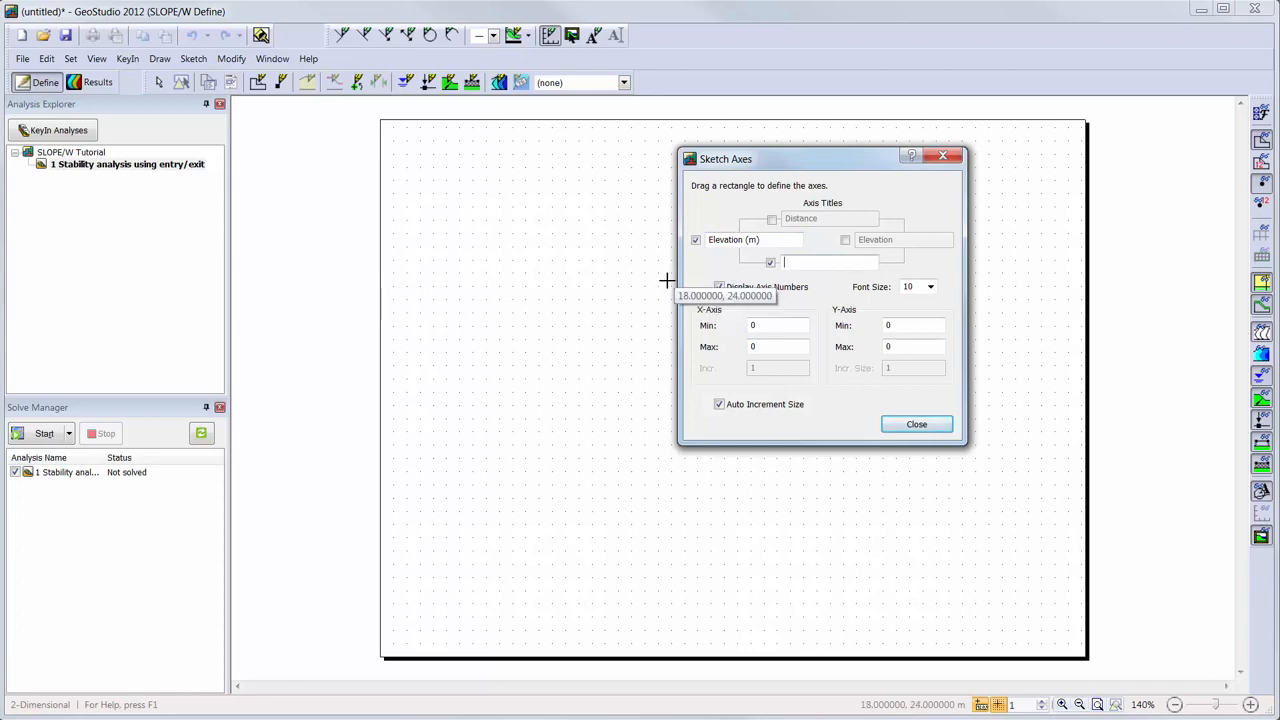
{"action": "type", "text": "Distance (m)"}
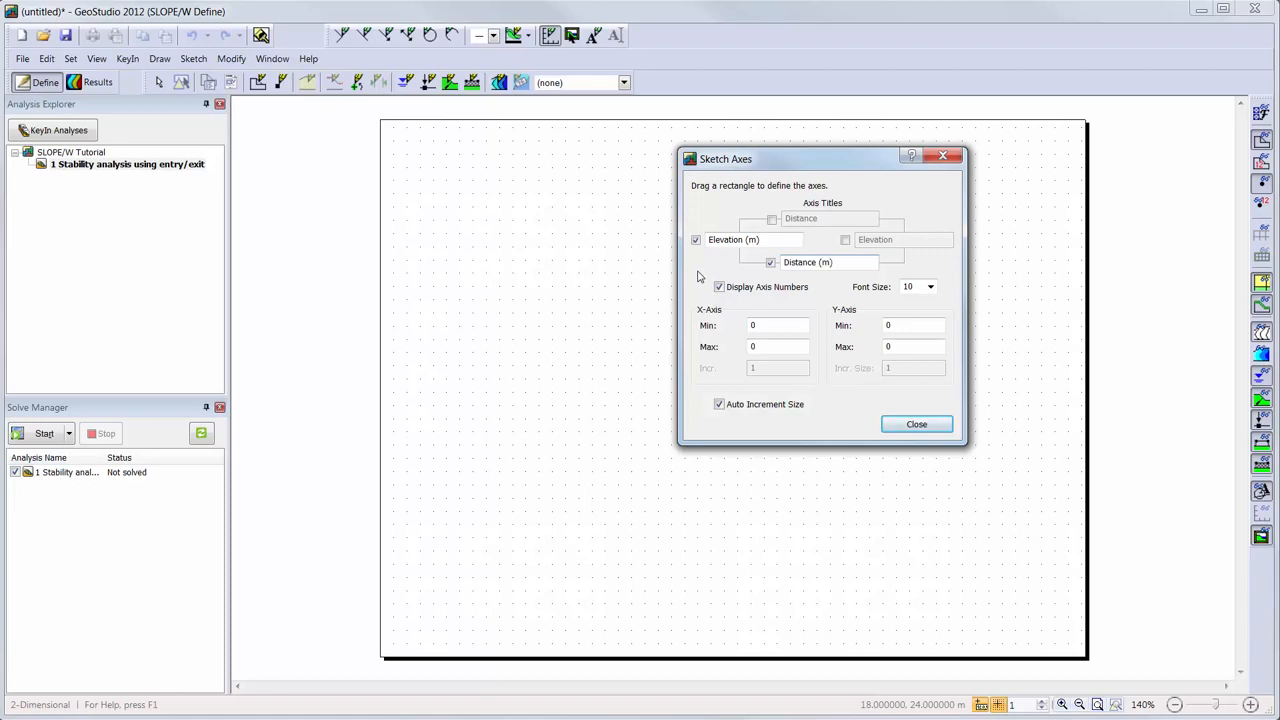
- Set the X-axis maximum to 40 and the Y-axis maximum to 15, keep automatic increment size, and finish the axes
{"action": "left_click", "coordinate": [788, 344]}
{"action": "type", "text": "40"}
{"action": "left_click", "coordinate": [904, 346]}
{"action": "key", "text": "BackSpace"}
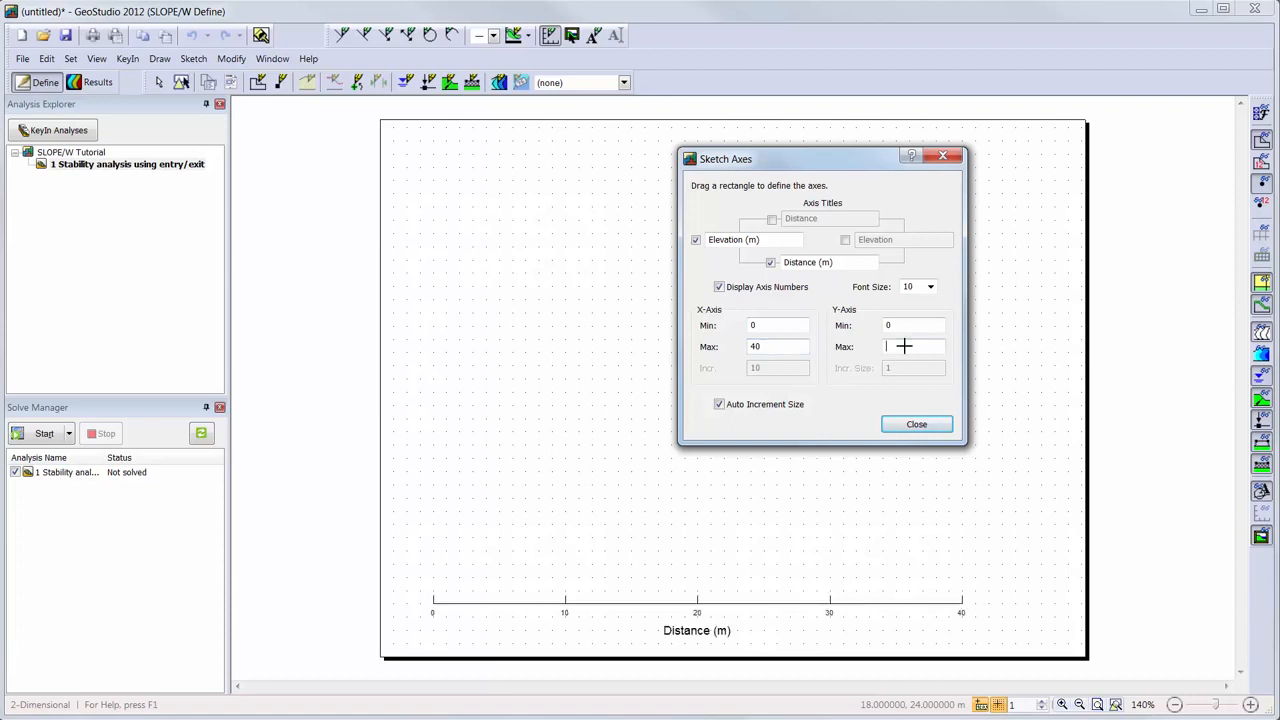
{"action": "type", "text": "15"}
{"action": "left_click", "coordinate": [740, 404]}
{"action": "left_click", "coordinate": [719, 404]}
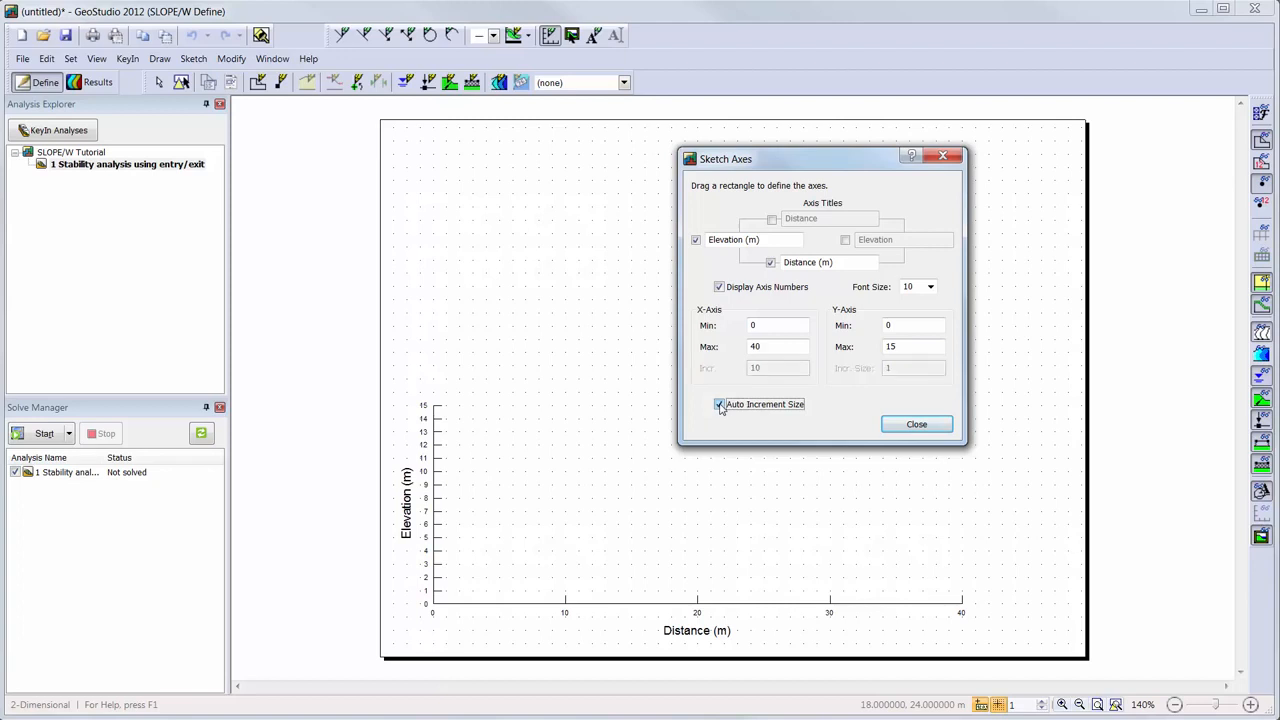
{"action": "left_click", "coordinate": [917, 425]}
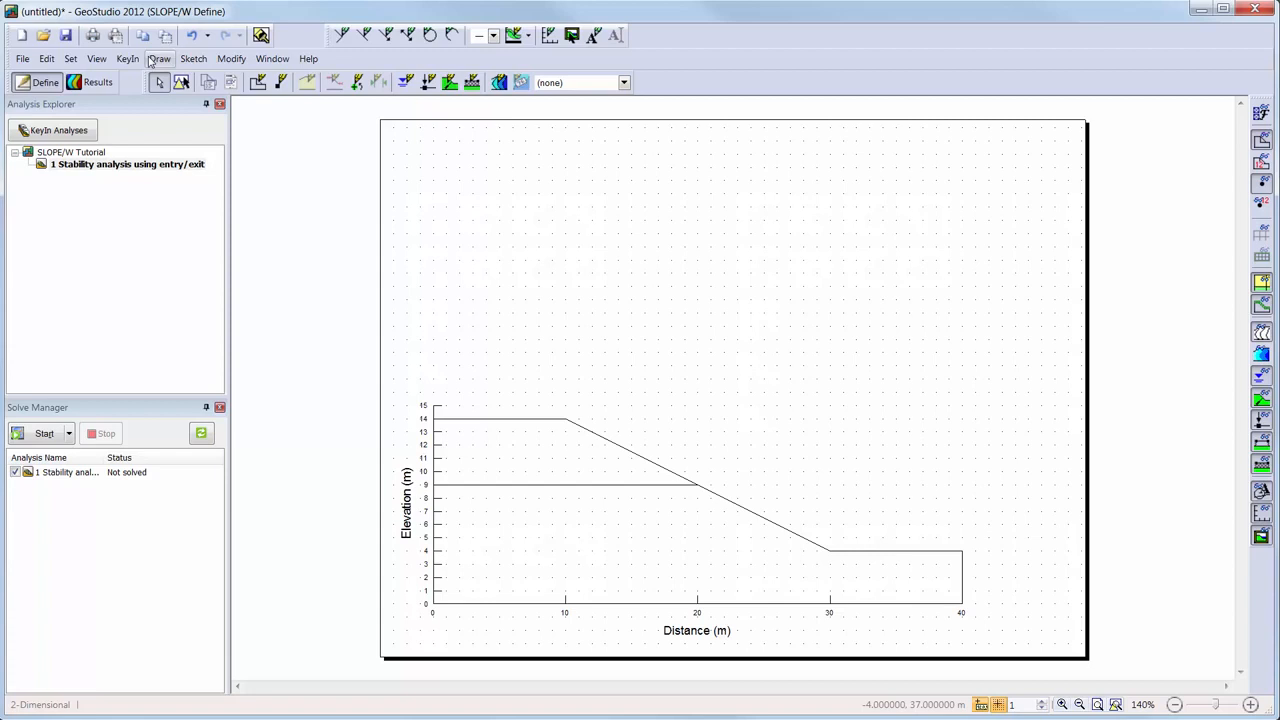
- Draw the lower soil region through points (0,0), (40,0), (40,4), (30,4), (20,9) and (0,9)
{"action": "left_click", "coordinate": [151, 61]}
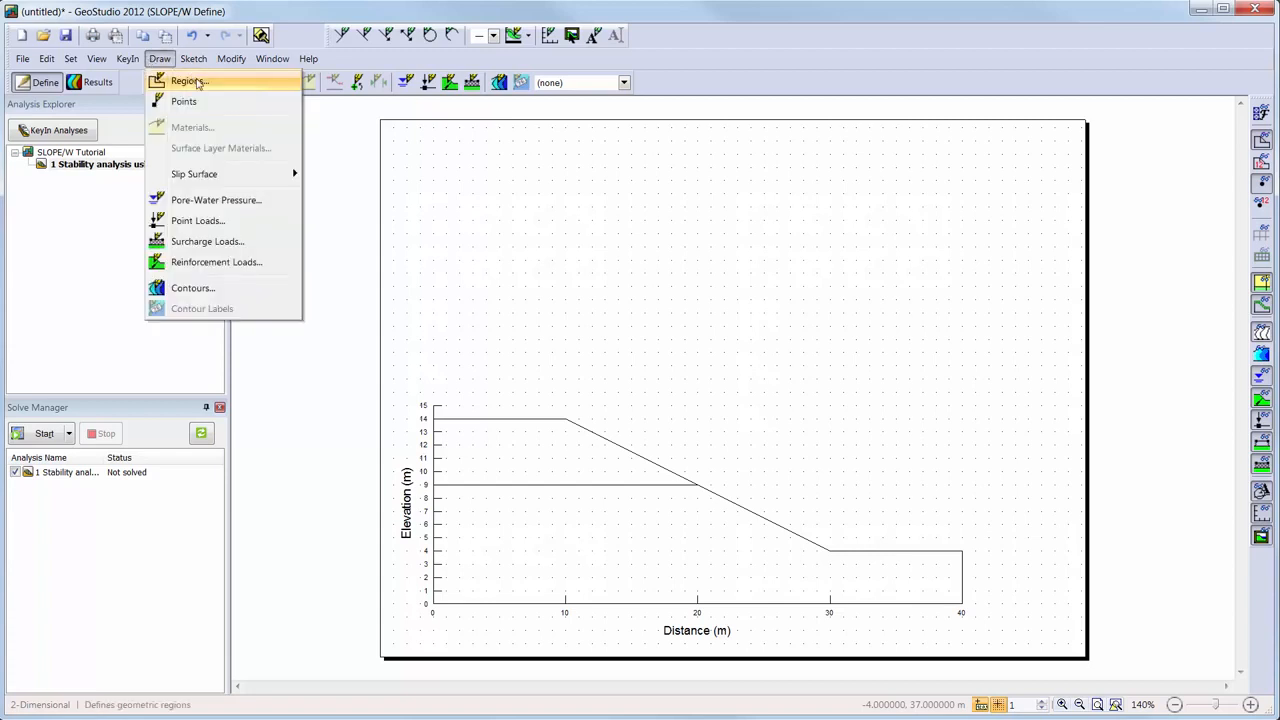
{"action": "left_click", "coordinate": [188, 81]}
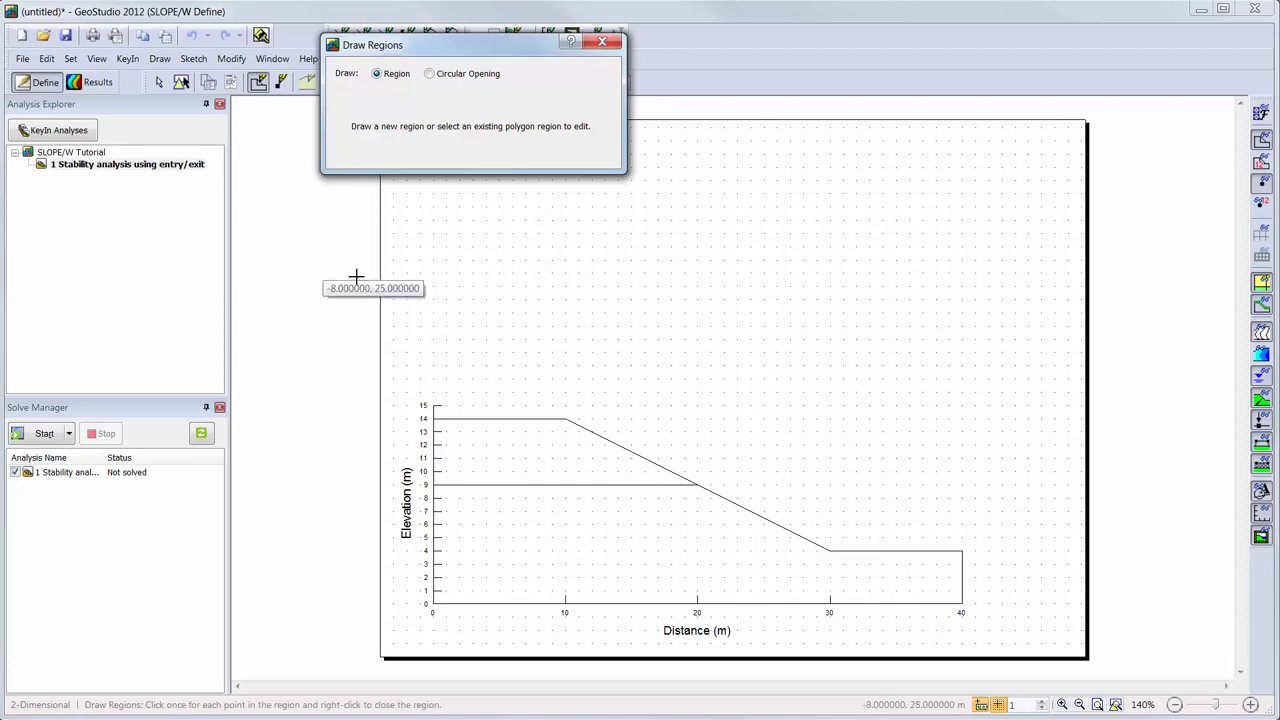
{"action": "left_click", "coordinate": [432, 604]}
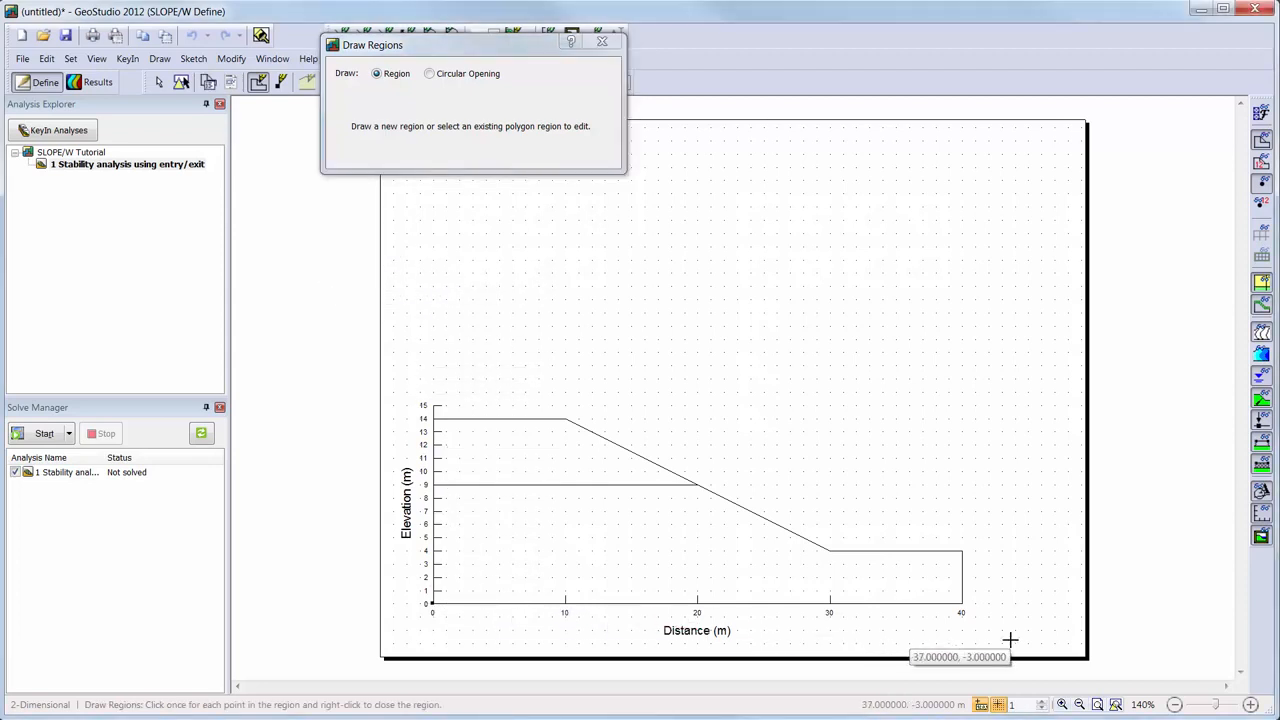
{"action": "left_click", "coordinate": [961, 604]}
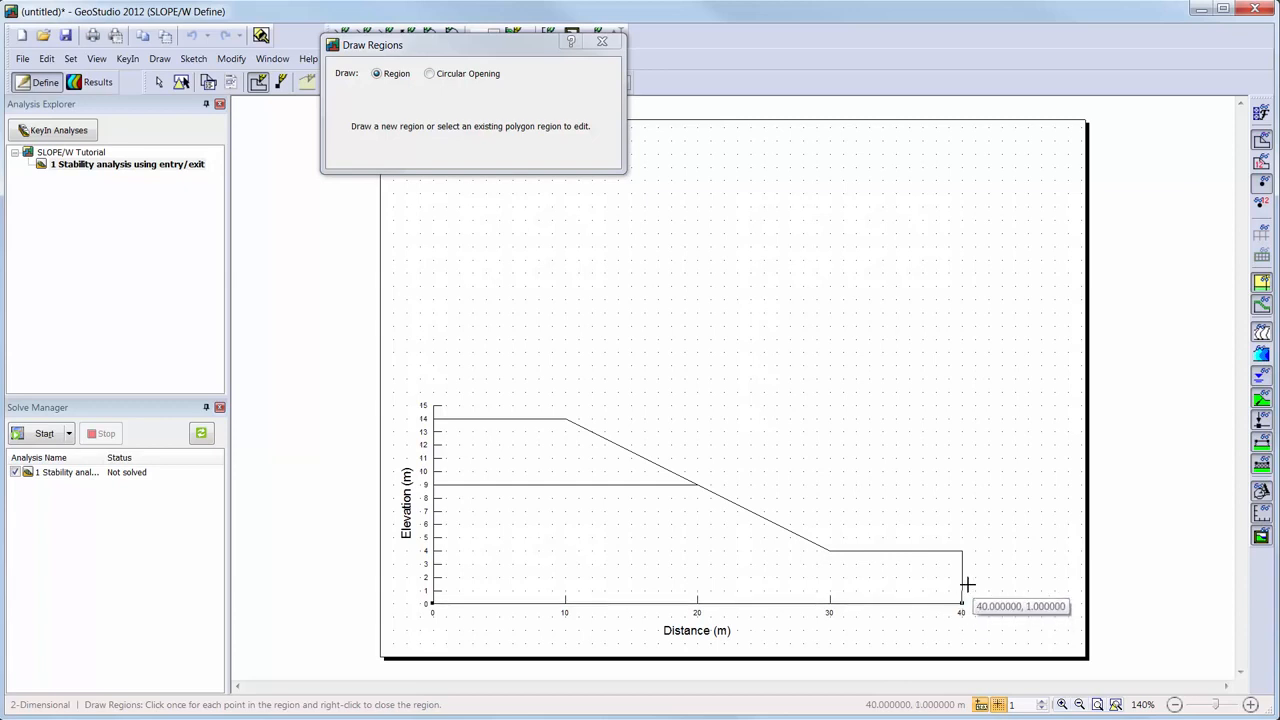
{"action": "left_click", "coordinate": [961, 551]}
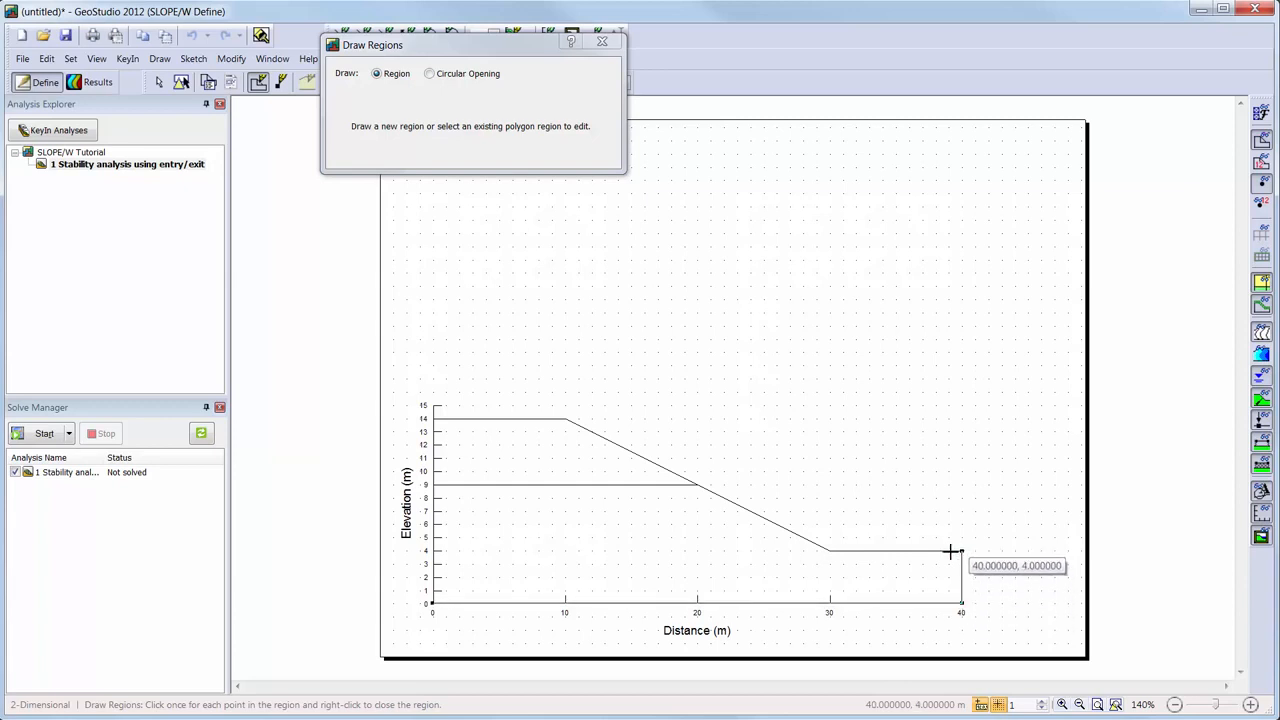
{"action": "left_click", "coordinate": [829, 551]}
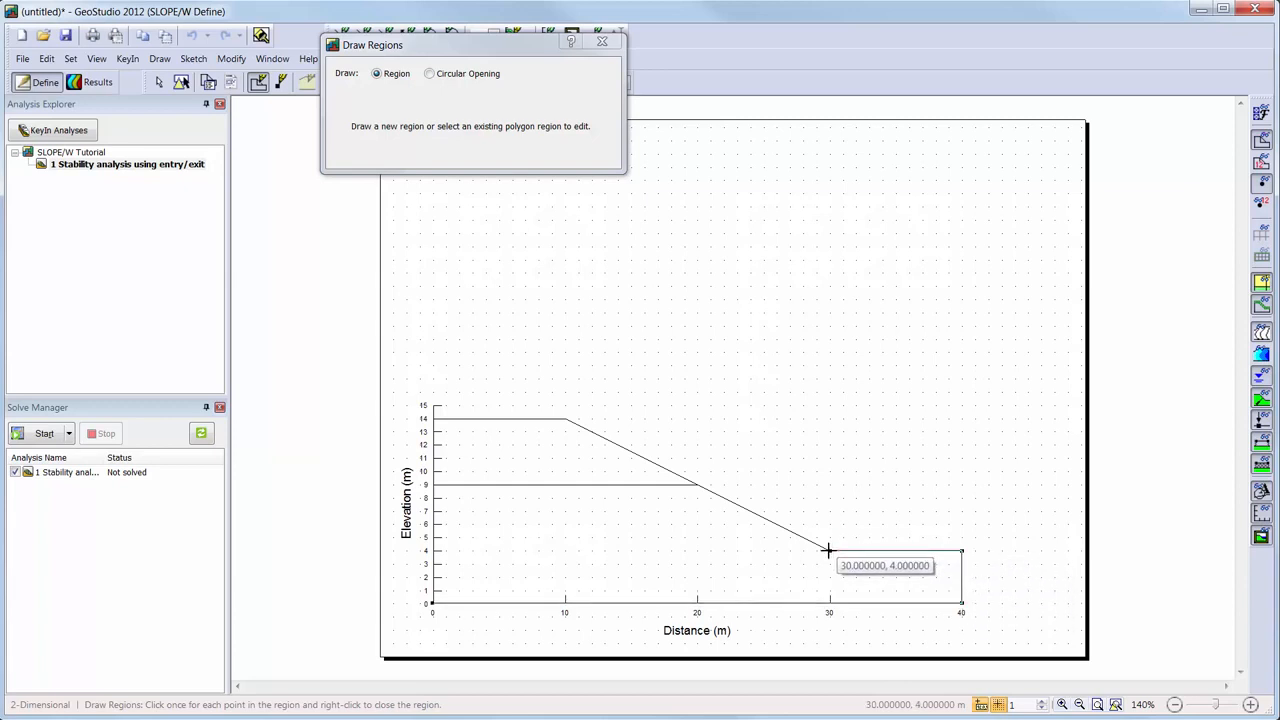
{"action": "left_click", "coordinate": [697, 485]}
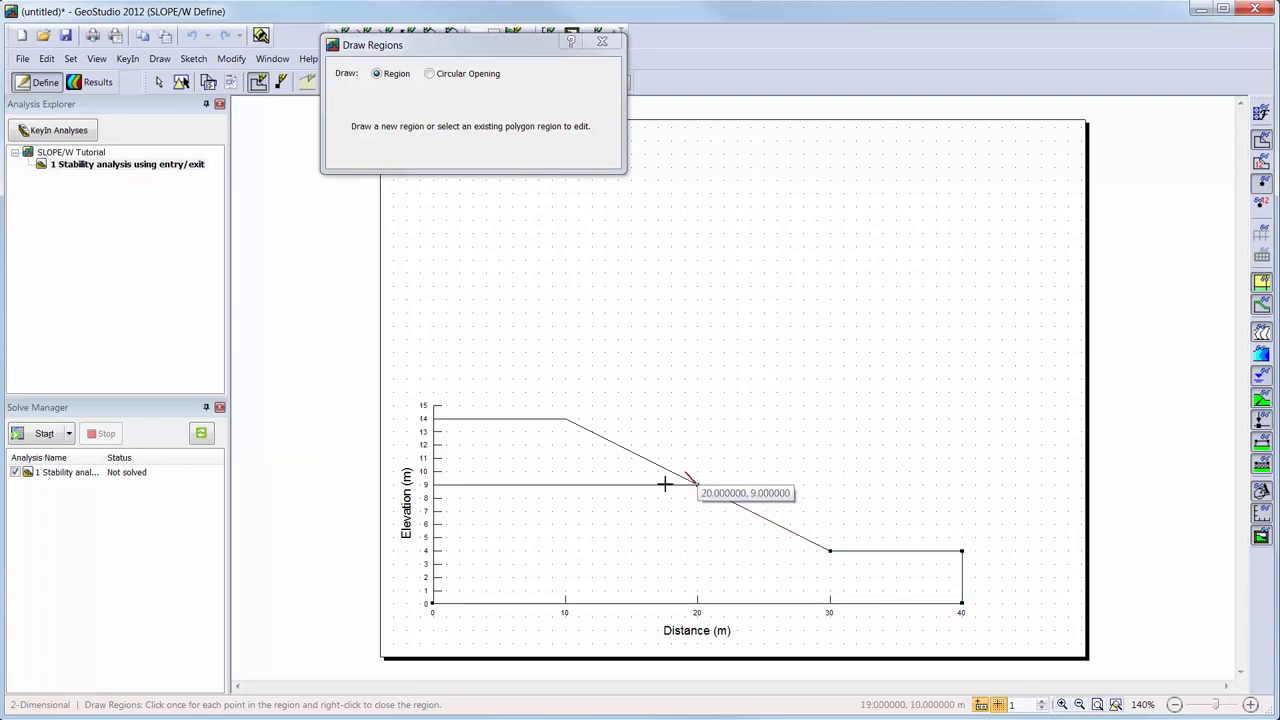
{"action": "left_click", "coordinate": [432, 485]}
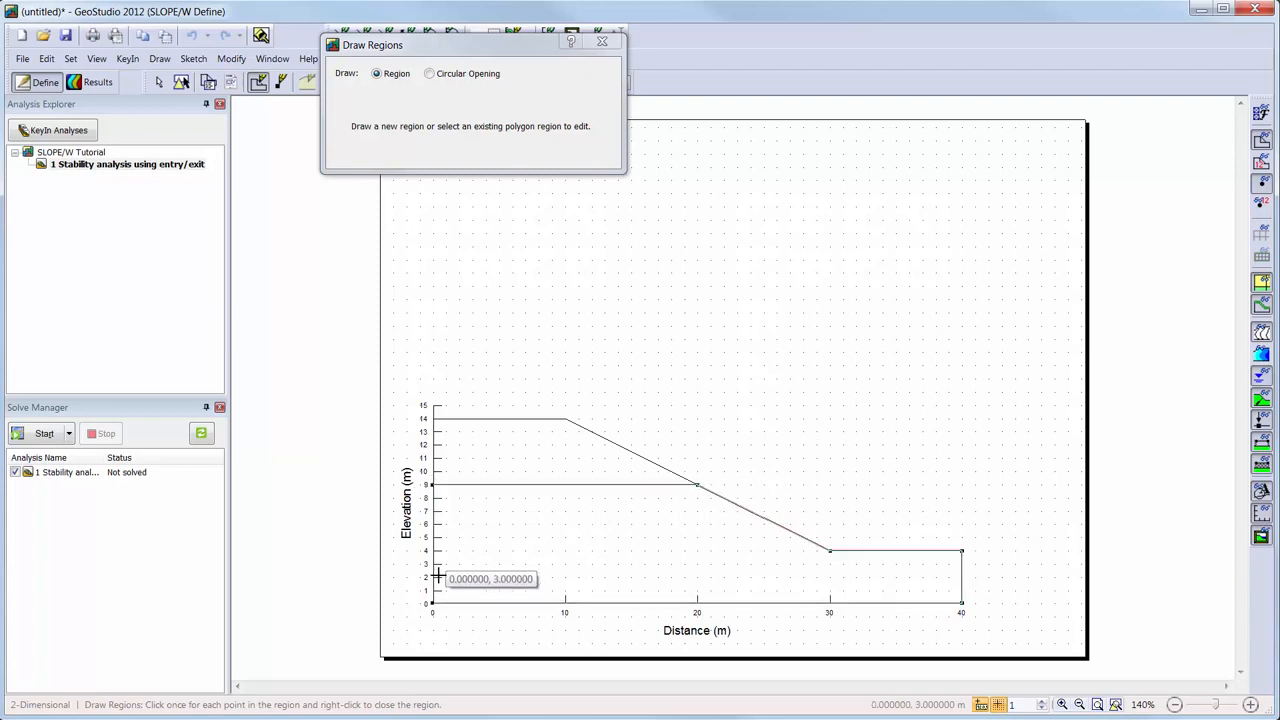
{"action": "left_click", "coordinate": [432, 604]}
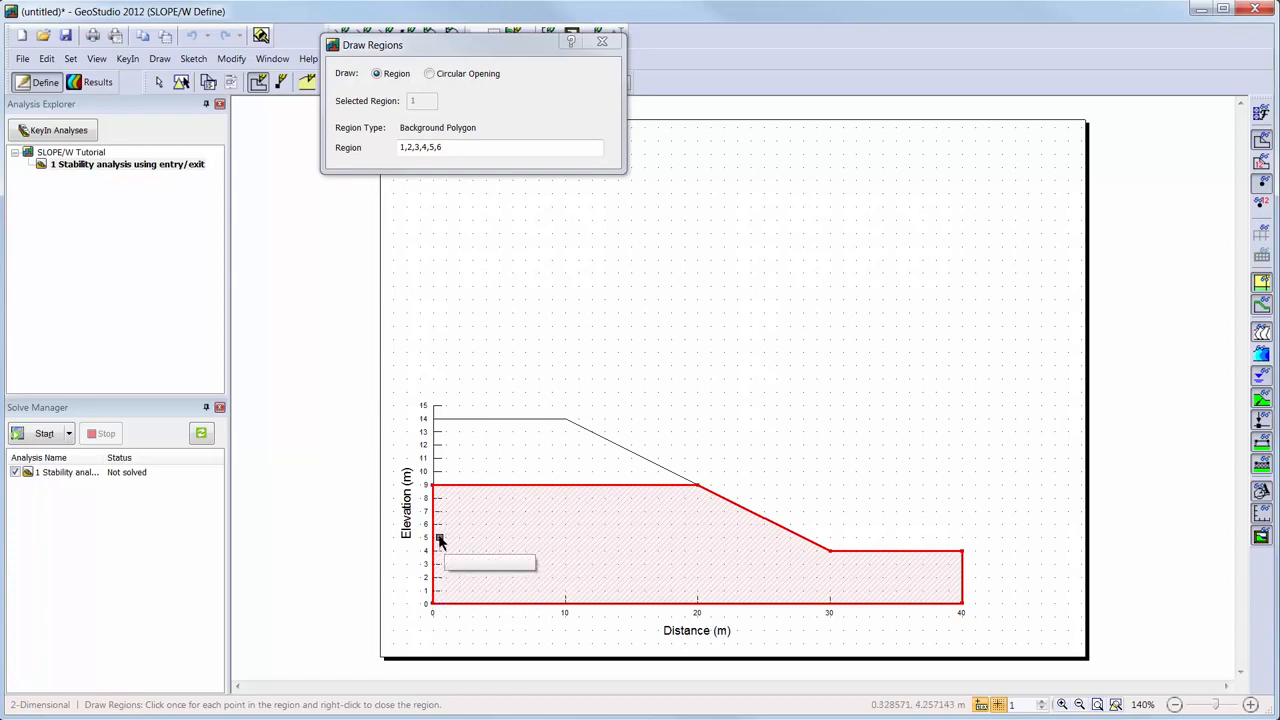
- Draw the upper soil region through points (0,9), (20,9), (10,14) and (0,14), and finish drawing regions
{"action": "left_click", "coordinate": [432, 485]}
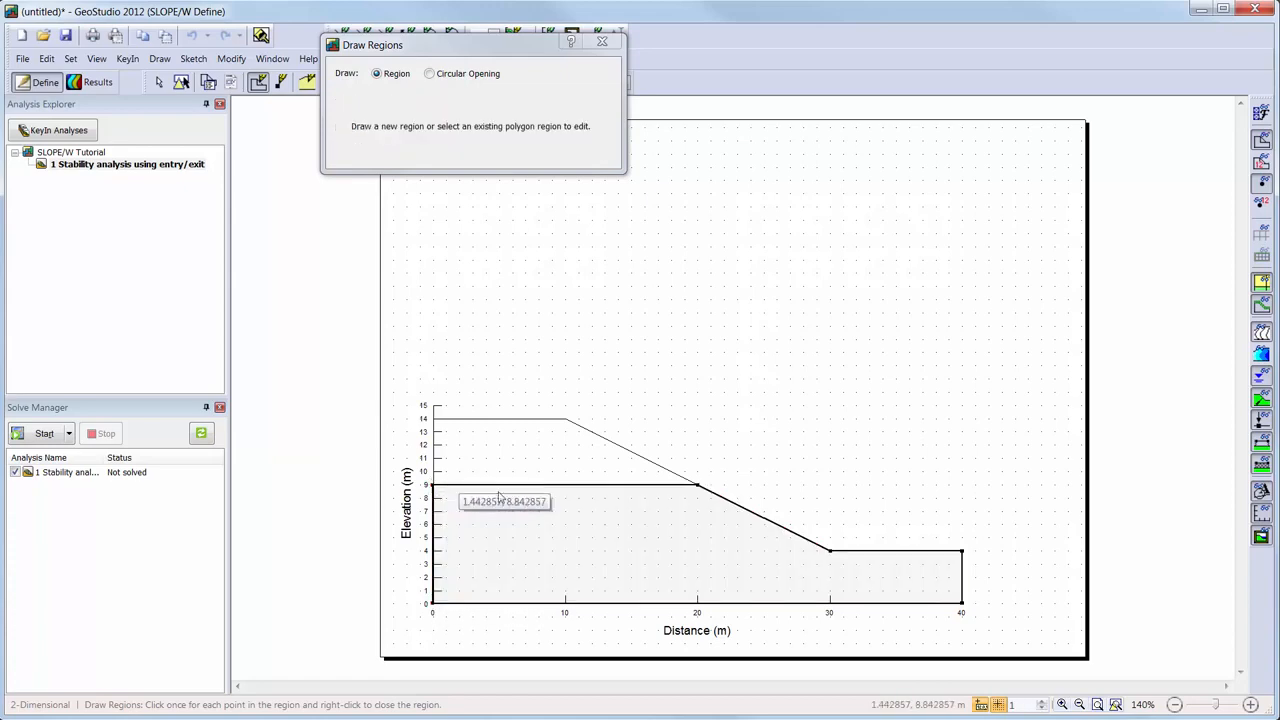
{"action": "left_click", "coordinate": [699, 485]}
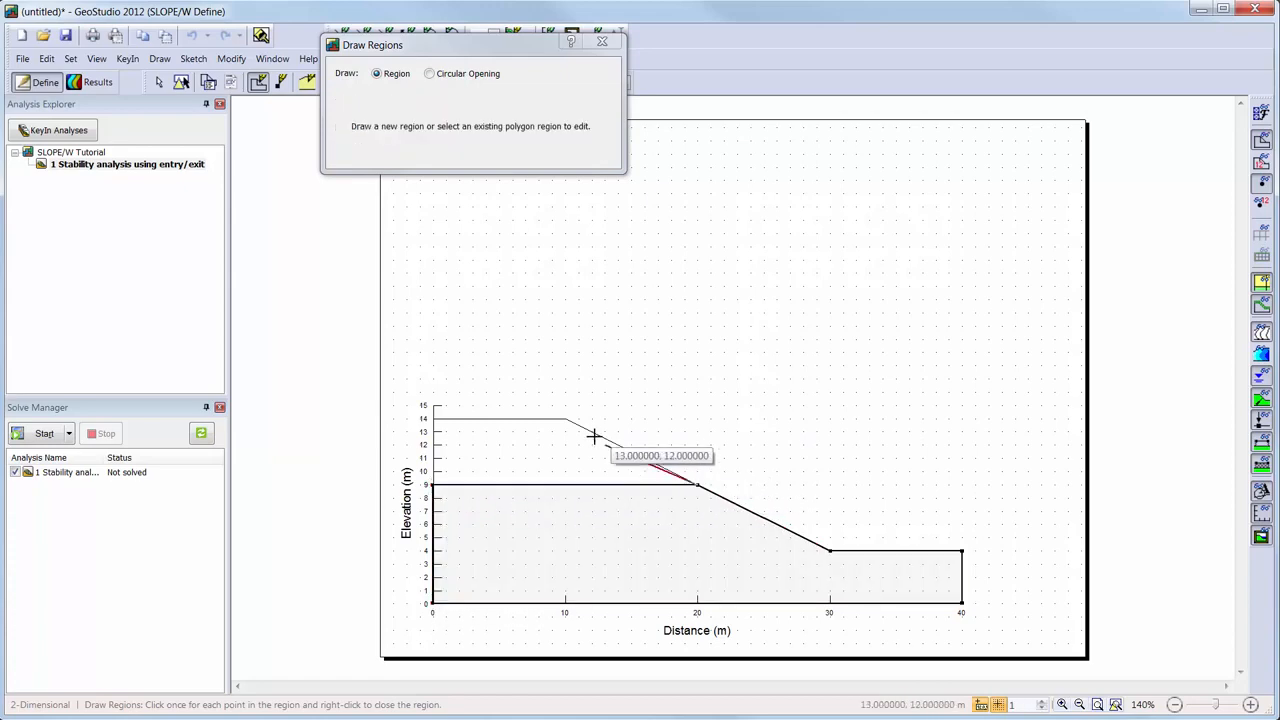
{"action": "left_click", "coordinate": [565, 418]}
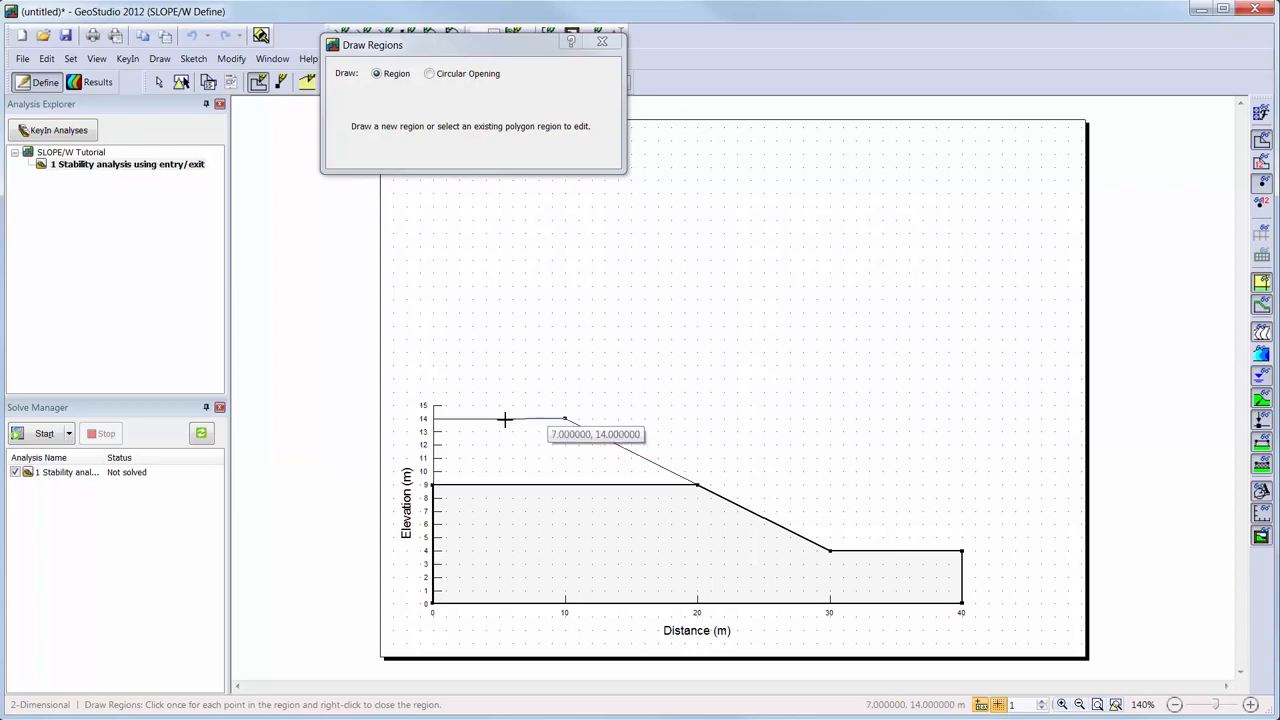
{"action": "left_click", "coordinate": [432, 418]}
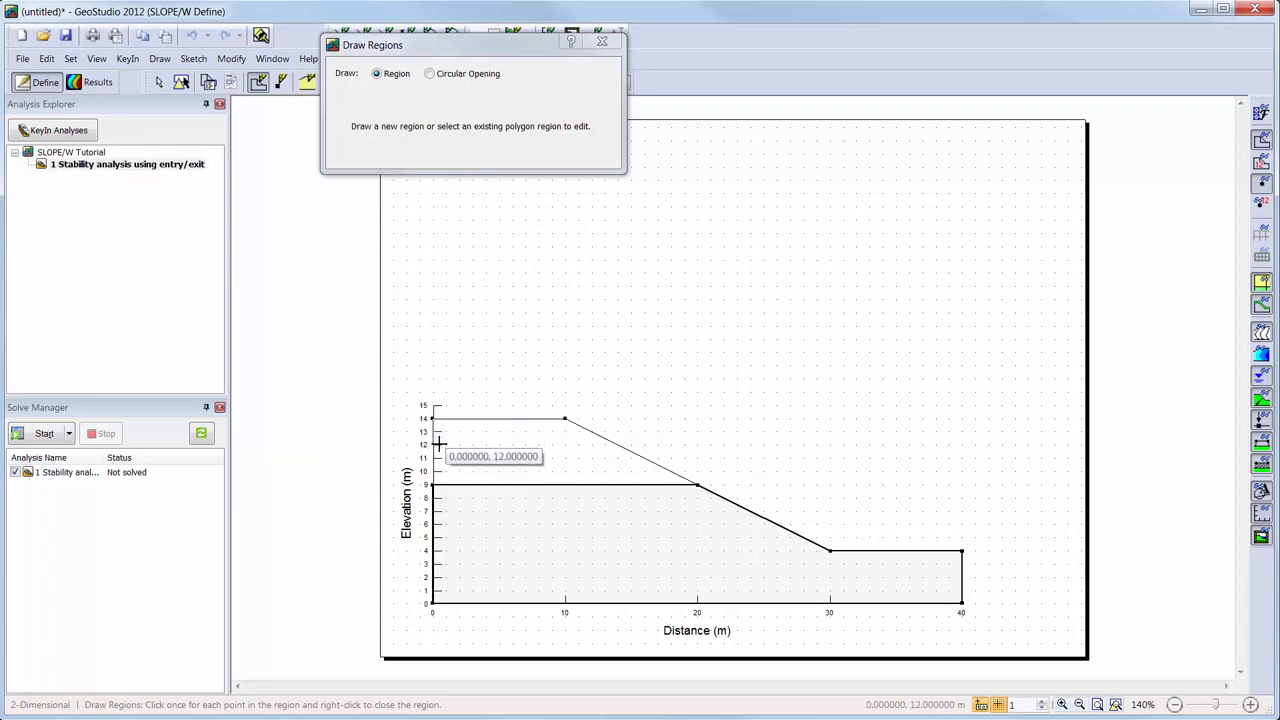
{"action": "left_click", "coordinate": [432, 485]}
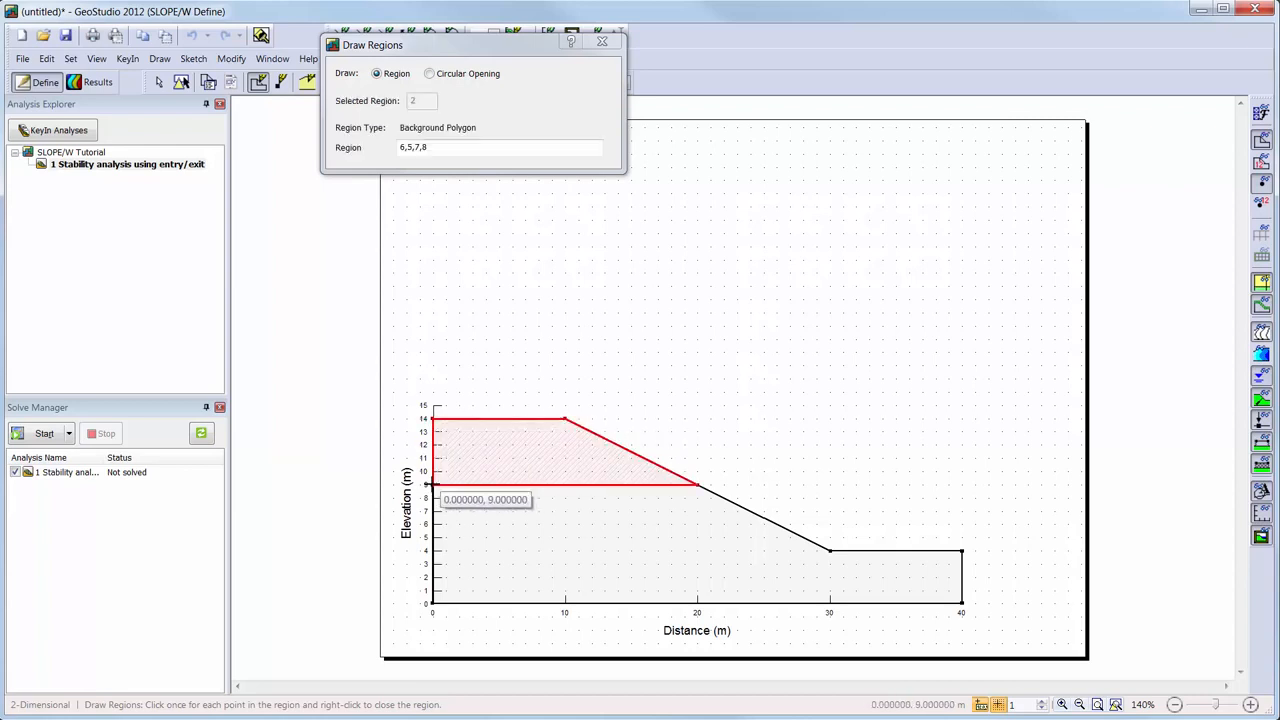
{"action": "right_click", "coordinate": [683, 322]}
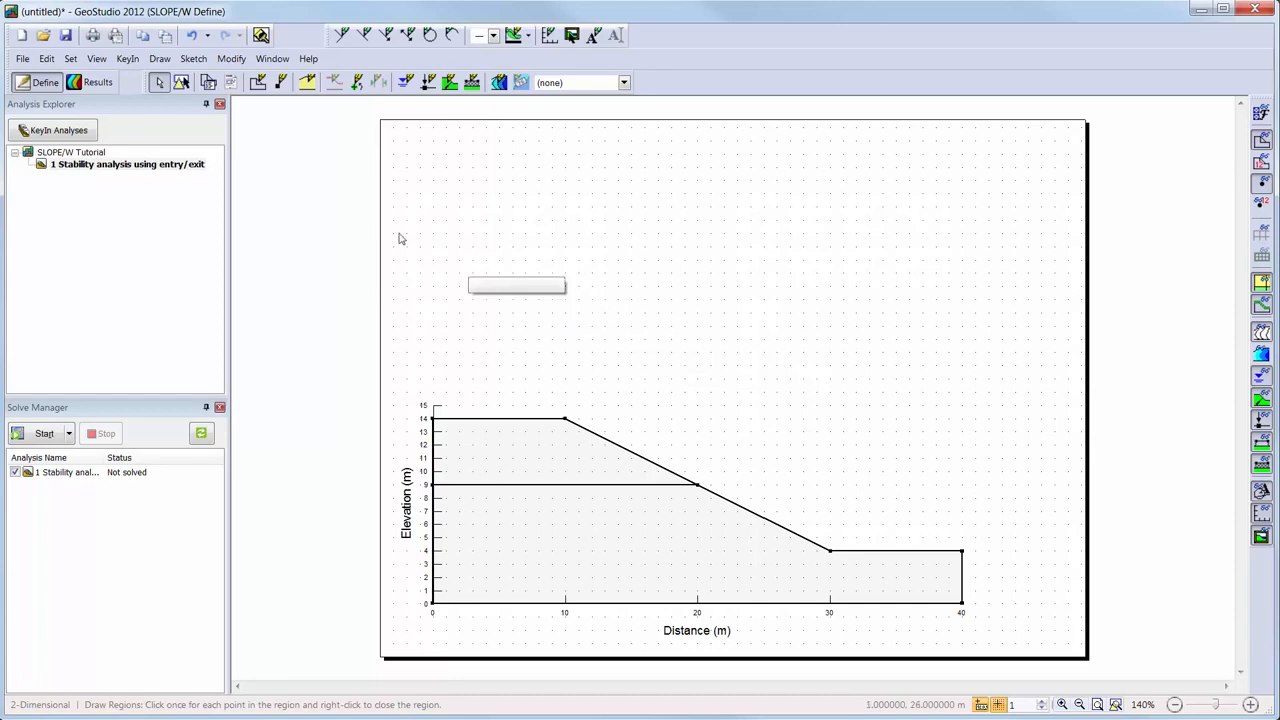
- Add a material named "Upper soil layer" and assign it the Mohr-Coulomb material model
{"action": "left_click", "coordinate": [124, 59]}
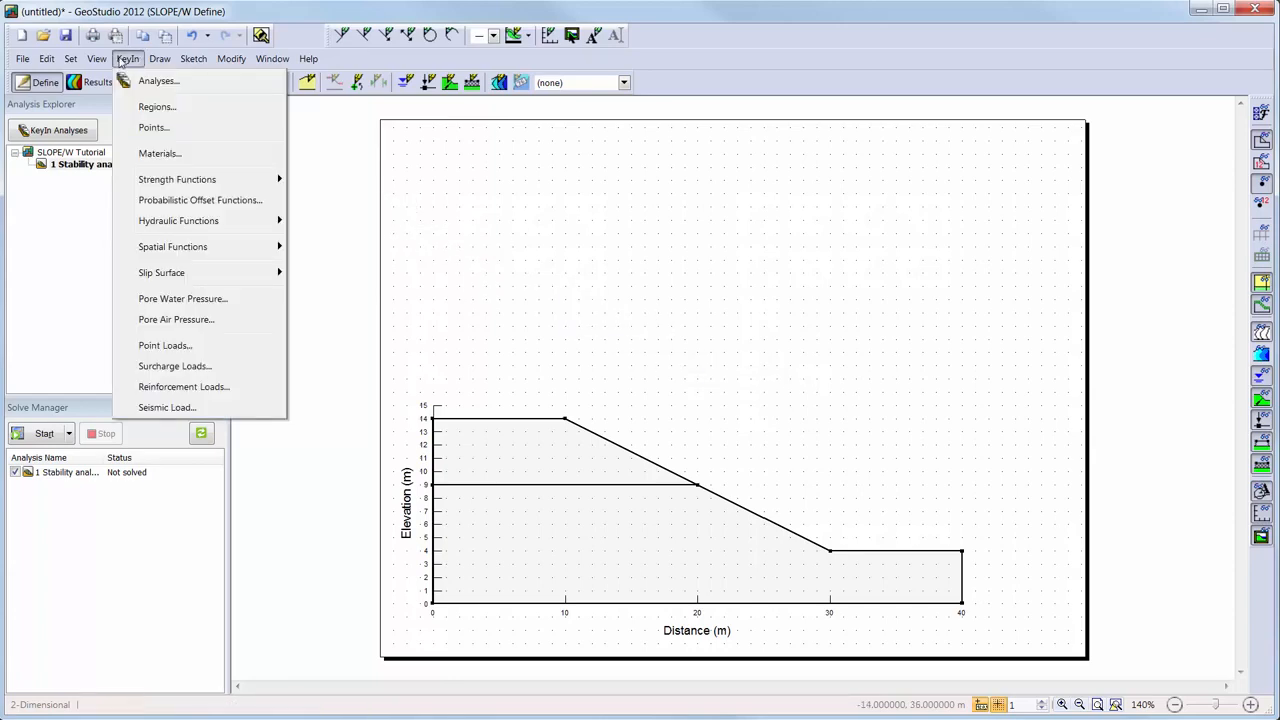
{"action": "left_click", "coordinate": [152, 154]}
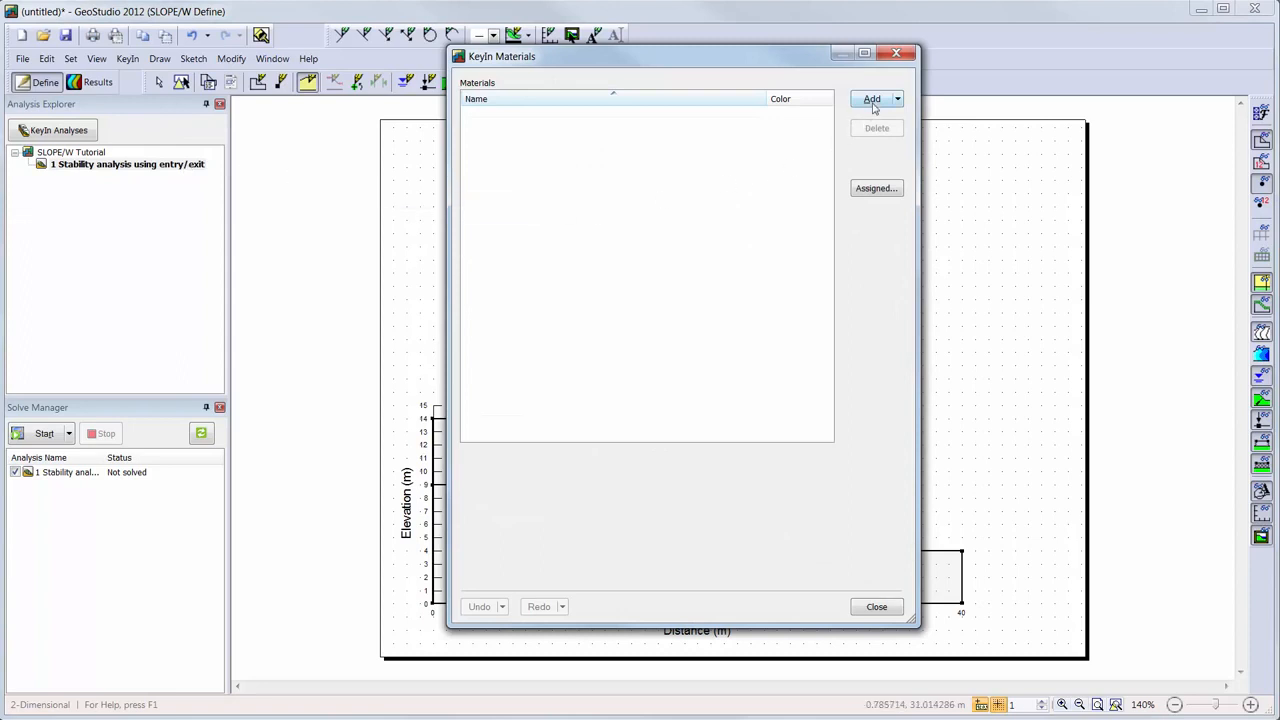
{"action": "left_click", "coordinate": [872, 101]}
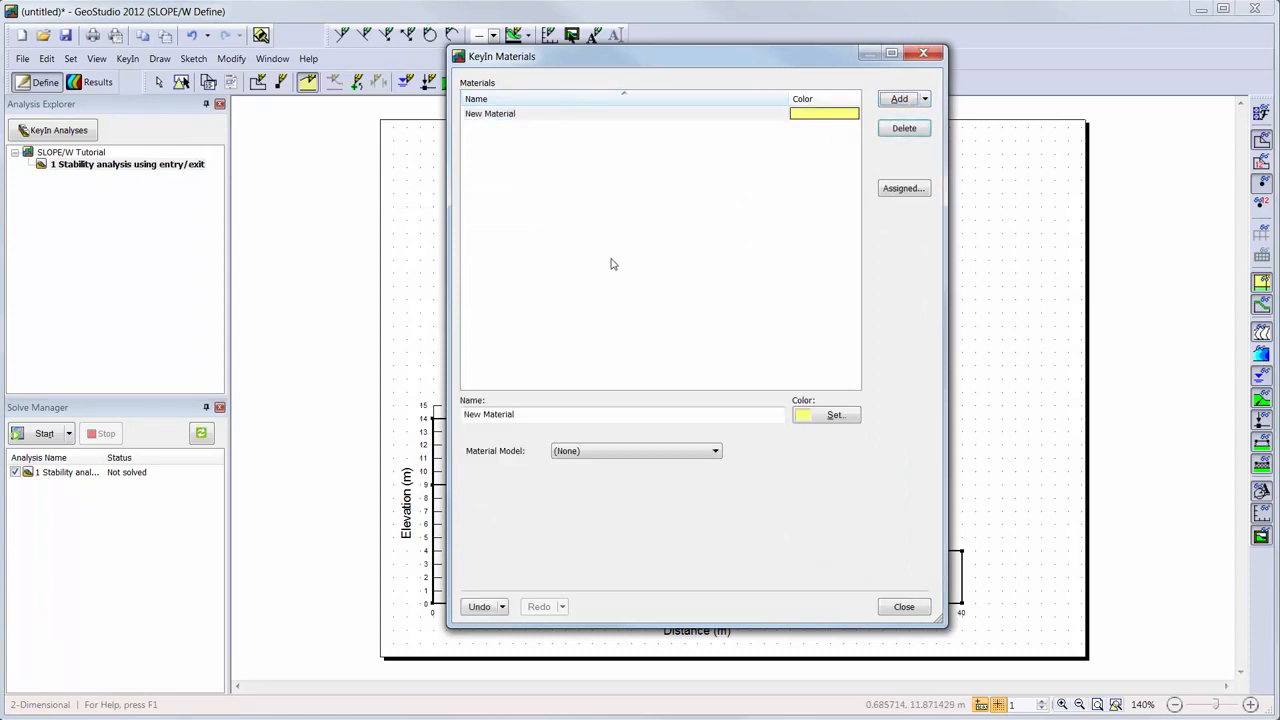
{"action": "left_click_drag", "start_coordinate": [608, 411], "coordinate": [462, 415]}
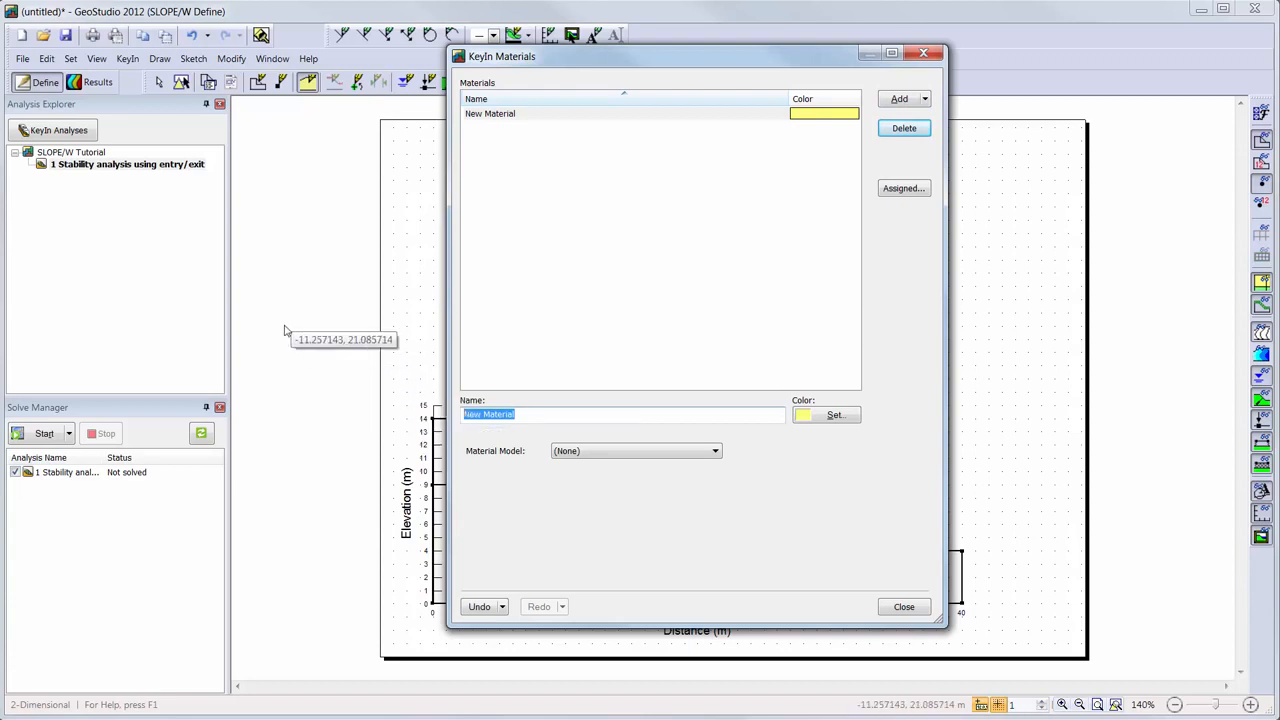
{"action": "type", "text": "Upper soi"}
{"action": "type", "text": "l ("}
{"action": "type", "text": "ayer"}
{"action": "left_click", "coordinate": [716, 453]}
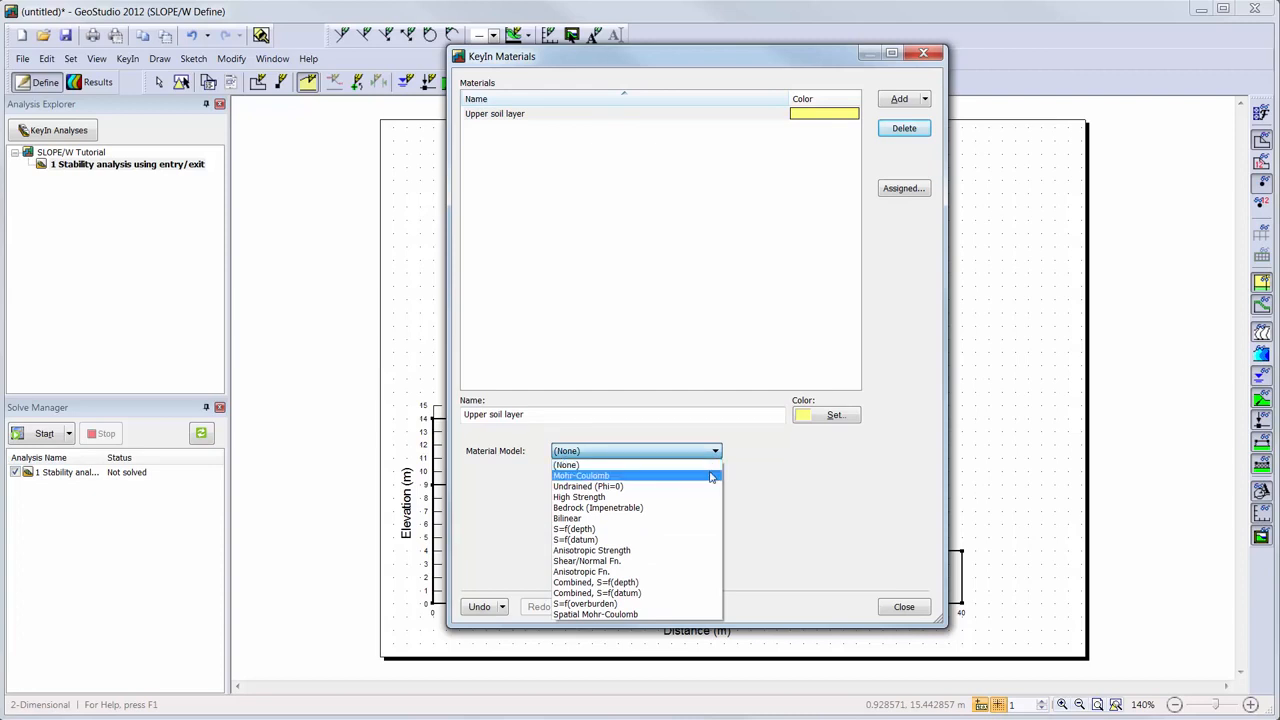
{"action": "left_click", "coordinate": [710, 476]}
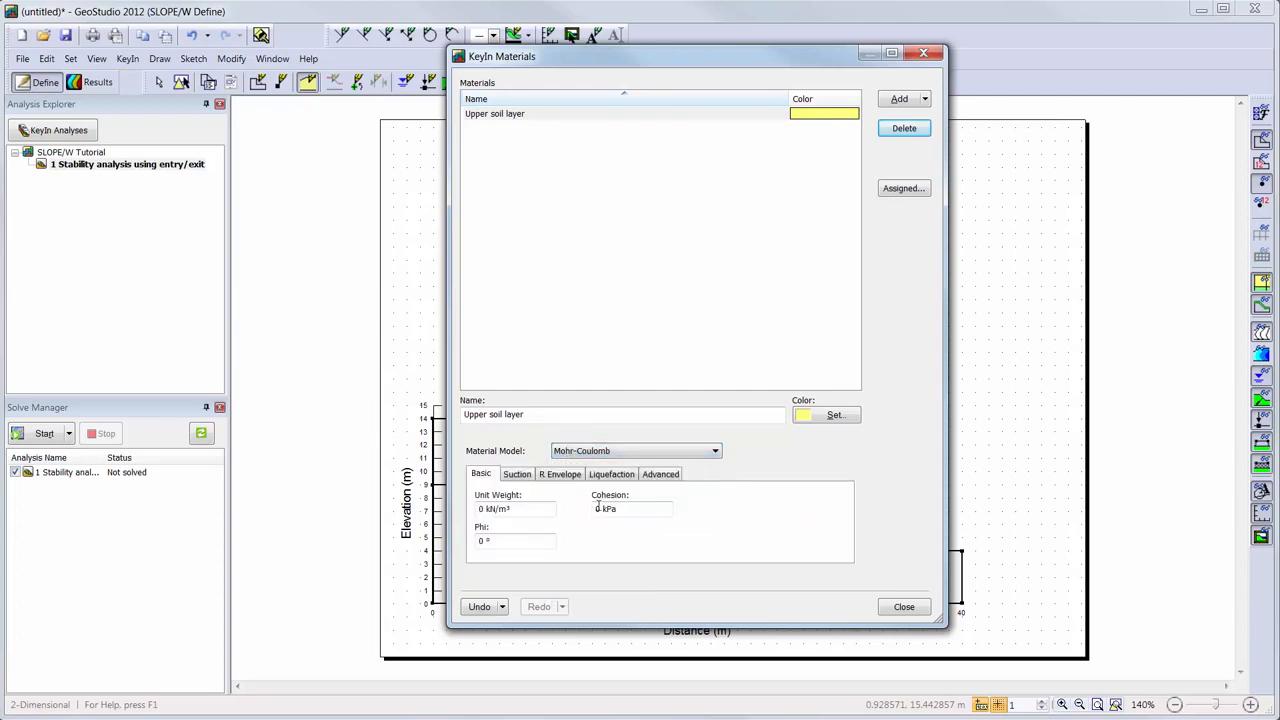
- Set the Upper soil layer's unit weight to 15 kN/m³, cohesion to 5 kPa and Phi to 20°
{"action": "left_click_drag", "start_coordinate": [543, 512], "coordinate": [451, 510]}
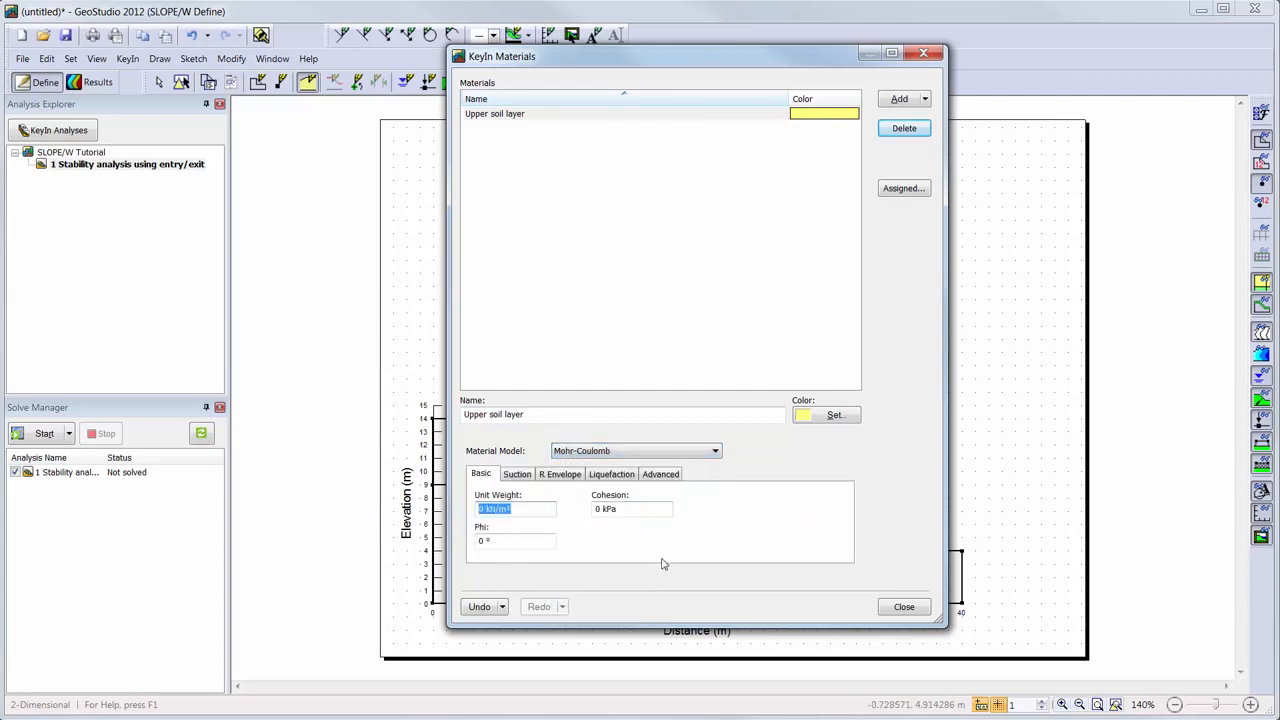
{"action": "type", "text": "15"}
{"action": "key", "text": "Tab"}
{"action": "type", "text": "5"}
{"action": "key", "text": "Tab"}
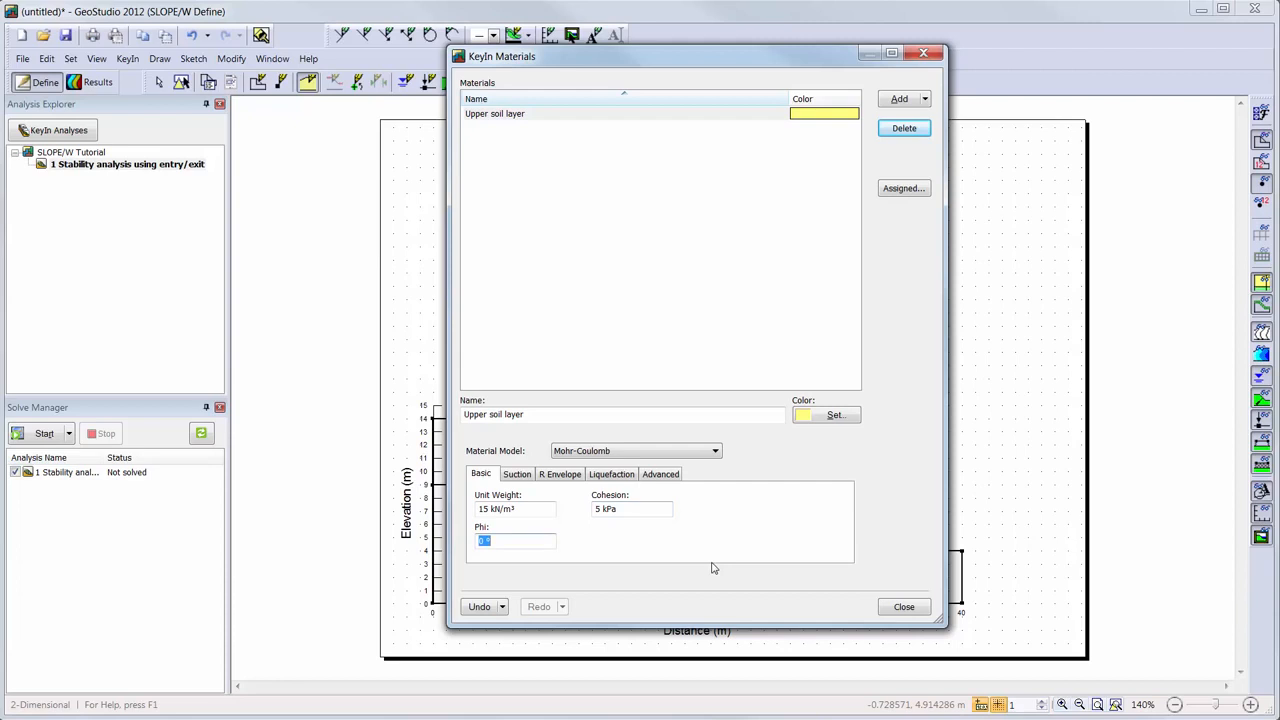
{"action": "type", "text": "20"}
{"action": "key", "text": "Return"}
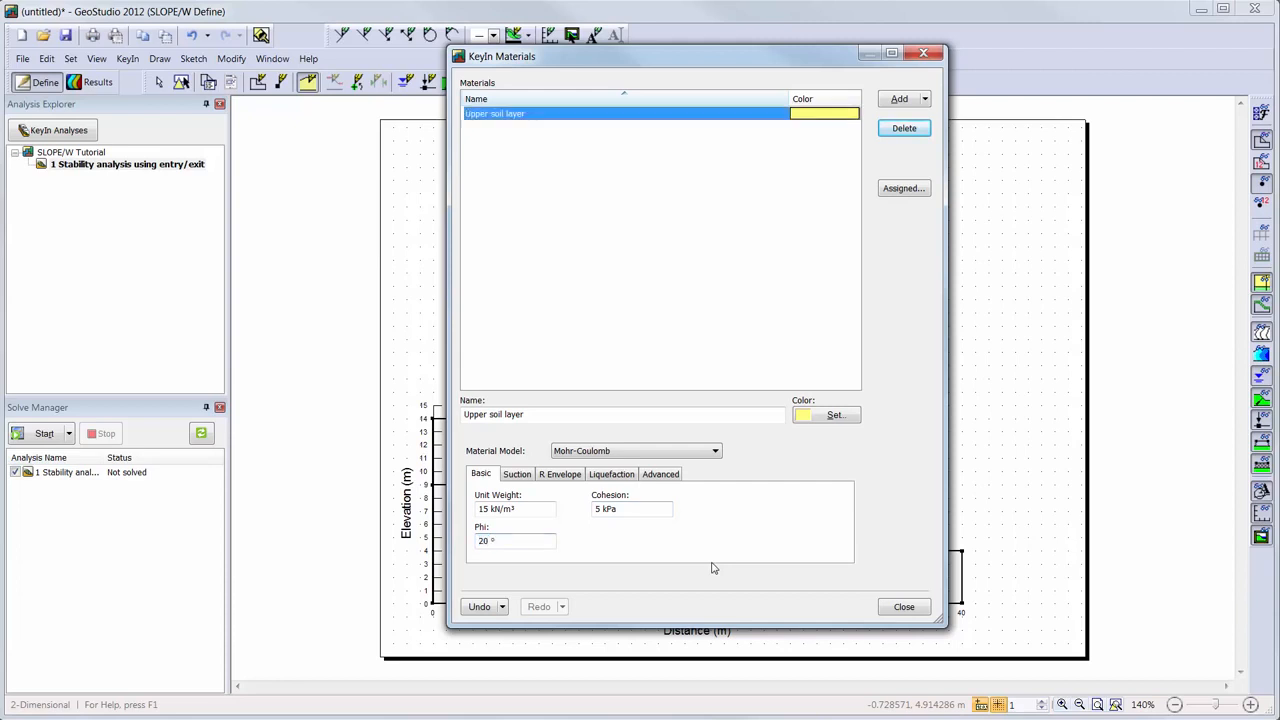
- Set the Upper soil layer's suction Phi B to 10°
{"action": "left_click", "coordinate": [517, 474]}
{"action": "left_click", "coordinate": [581, 487]}
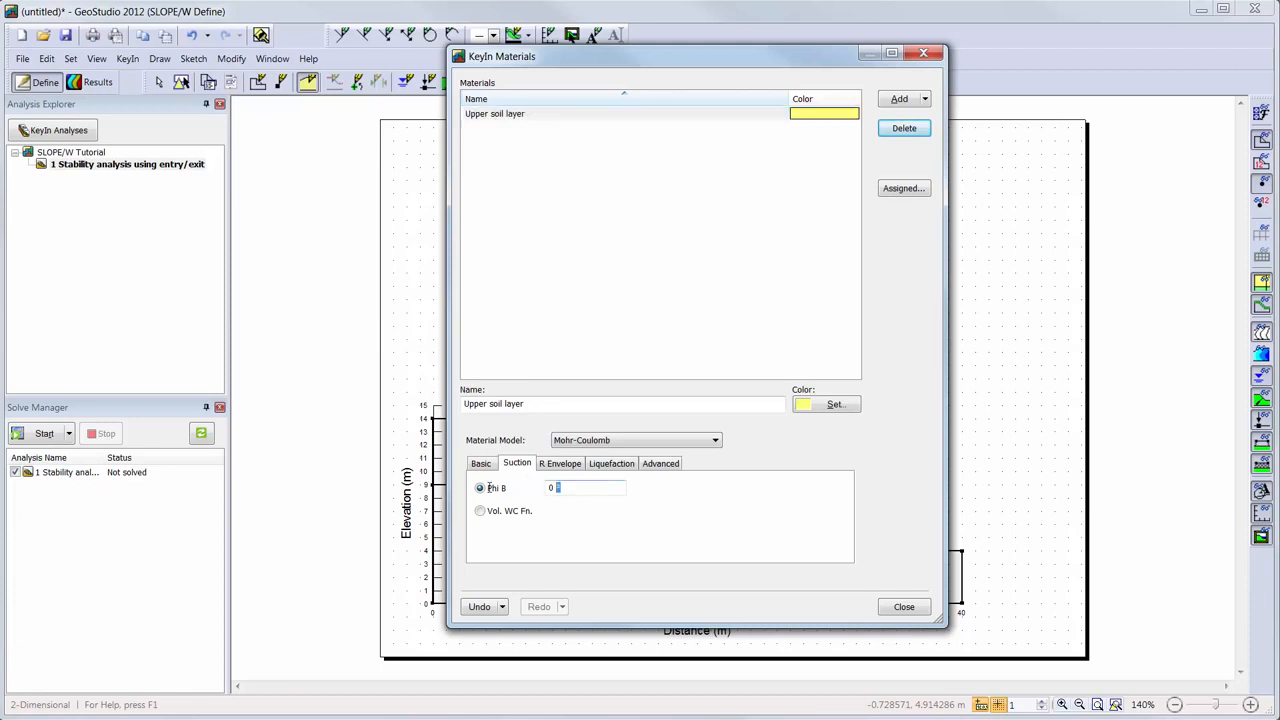
{"action": "type", "text": "10"}
{"action": "key", "text": "Return"}
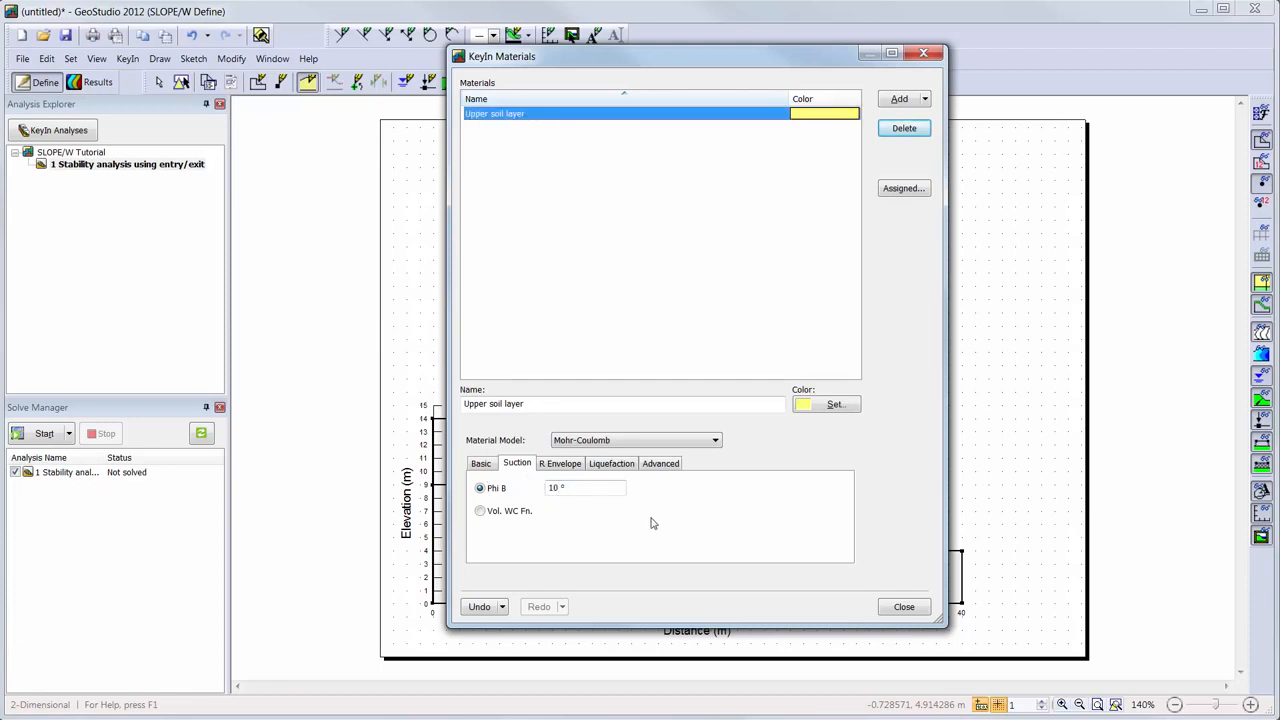
- Review the R Envelope, Liquefaction and Advanced settings of the Upper soil layer
{"action": "left_click", "coordinate": [575, 466]}
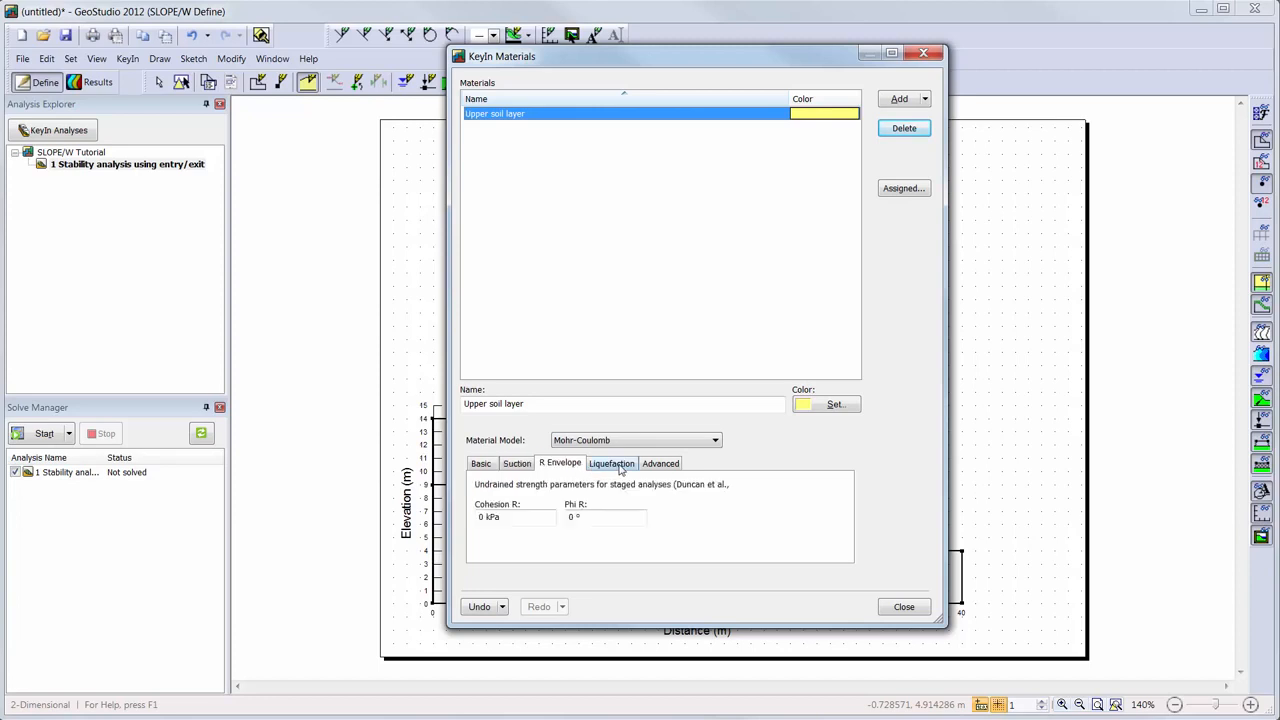
{"action": "left_click", "coordinate": [620, 468]}
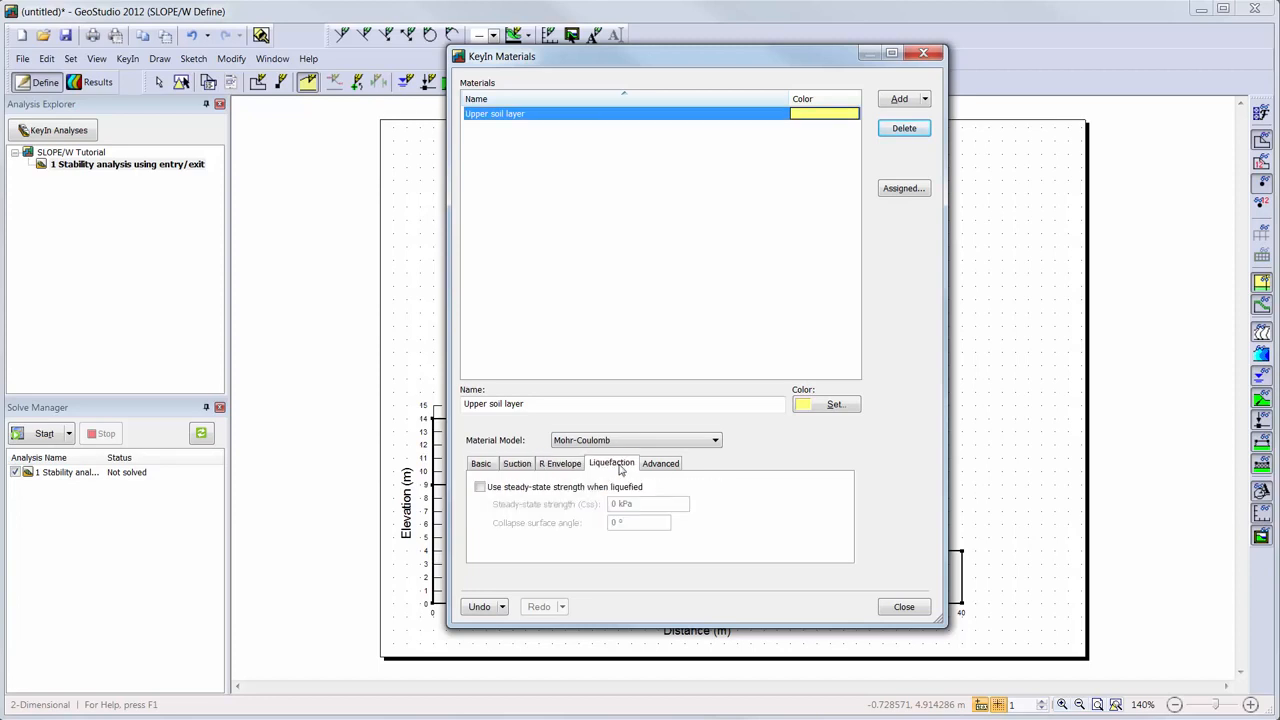
{"action": "left_click", "coordinate": [669, 470]}
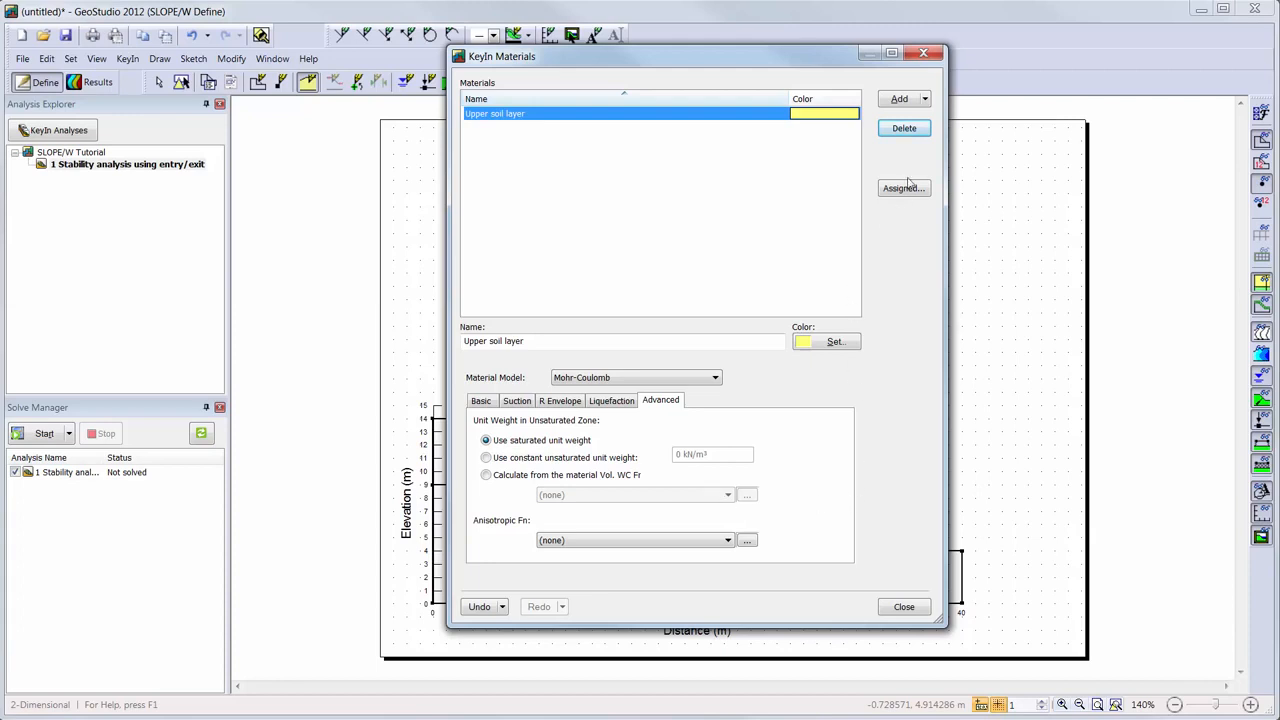
- Clone the Upper soil layer material and name the copy "Lower soil layer"
{"action": "left_click", "coordinate": [925, 99]}
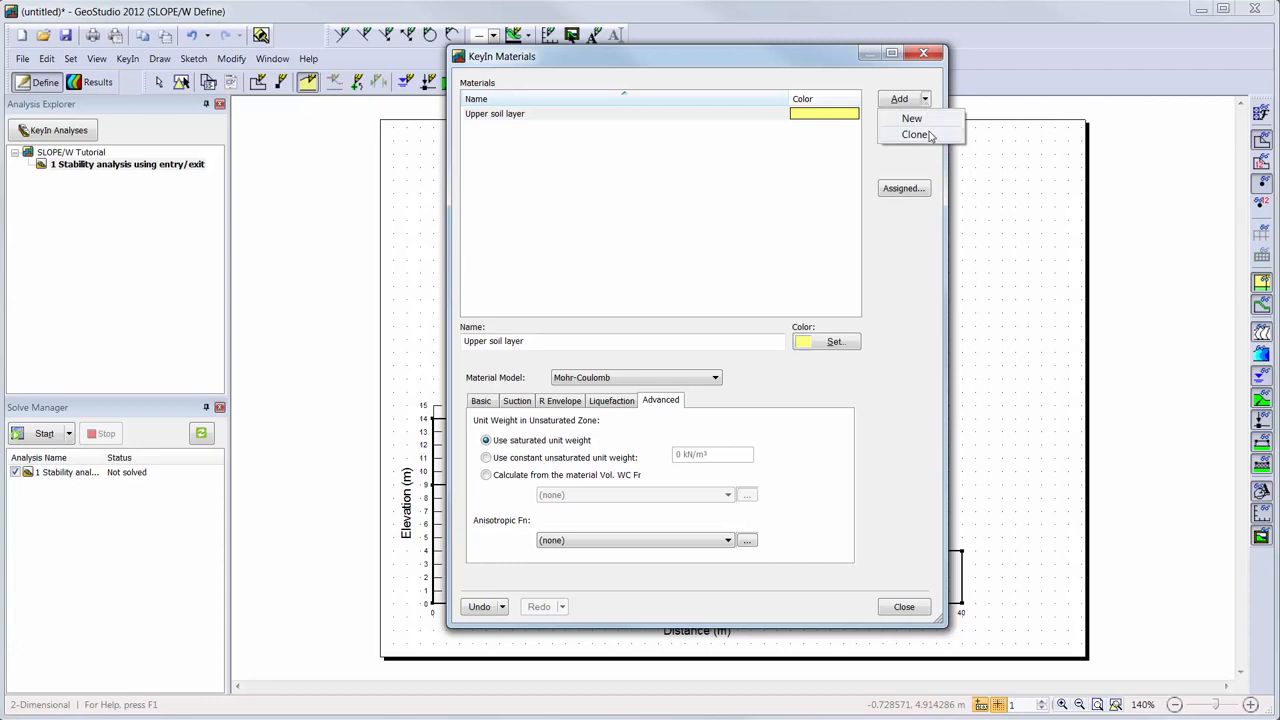
{"action": "left_click", "coordinate": [915, 134]}
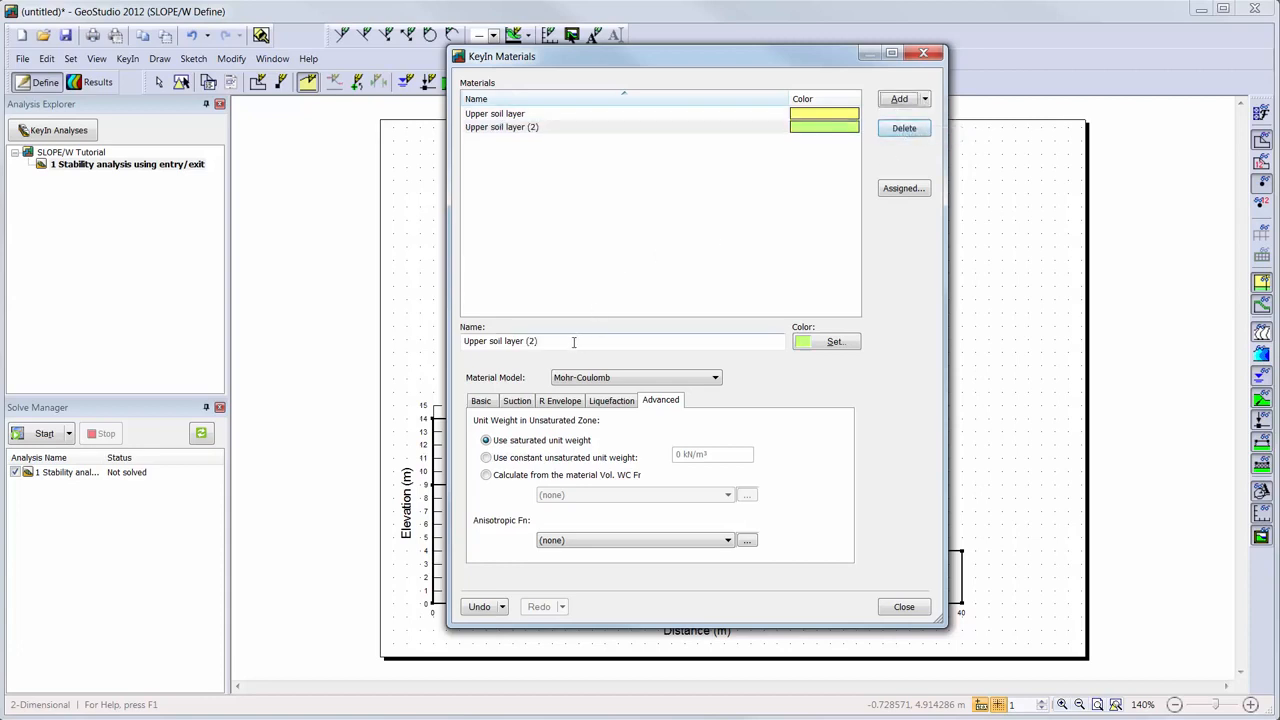
{"action": "left_click_drag", "start_coordinate": [573, 342], "coordinate": [460, 342]}
{"action": "type", "text": "Lower soil layer"}
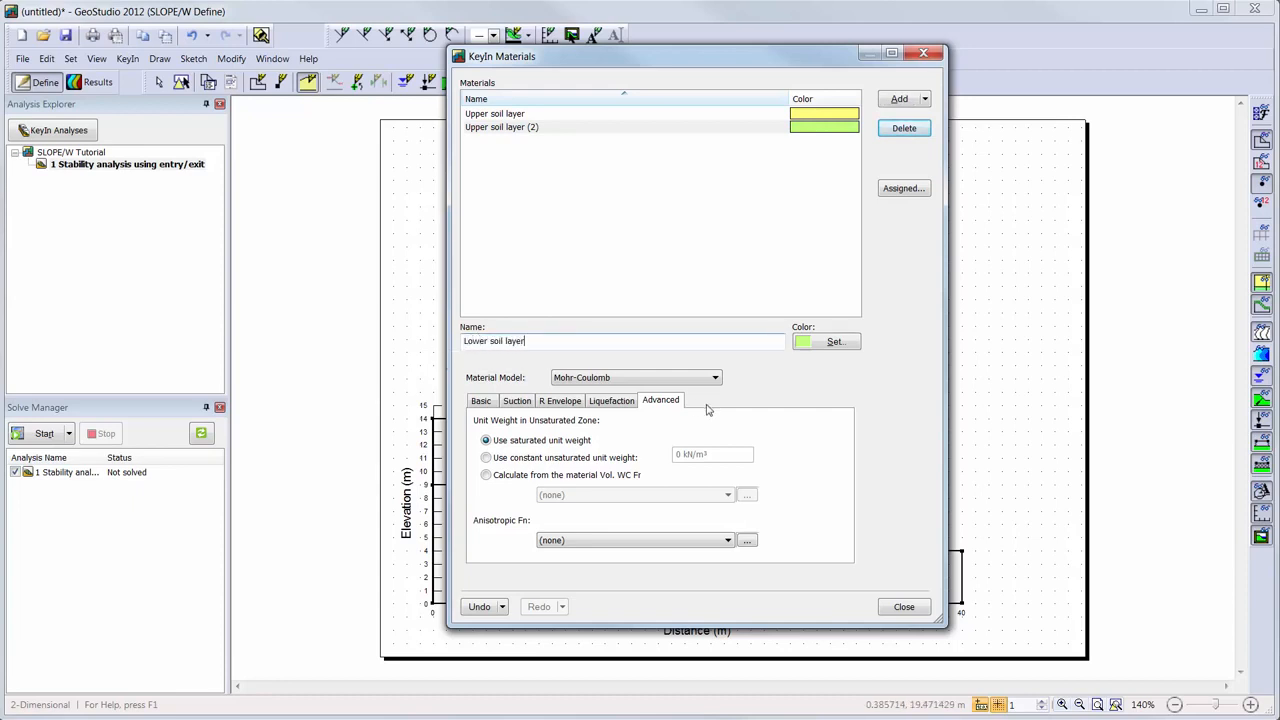
- Set the Lower soil layer's unit weight to 18 kN/m³, cohesion to 10 kPa and Phi to 25°, and finish defining materials
{"action": "left_click", "coordinate": [491, 403]}
{"action": "left_click", "coordinate": [523, 434]}
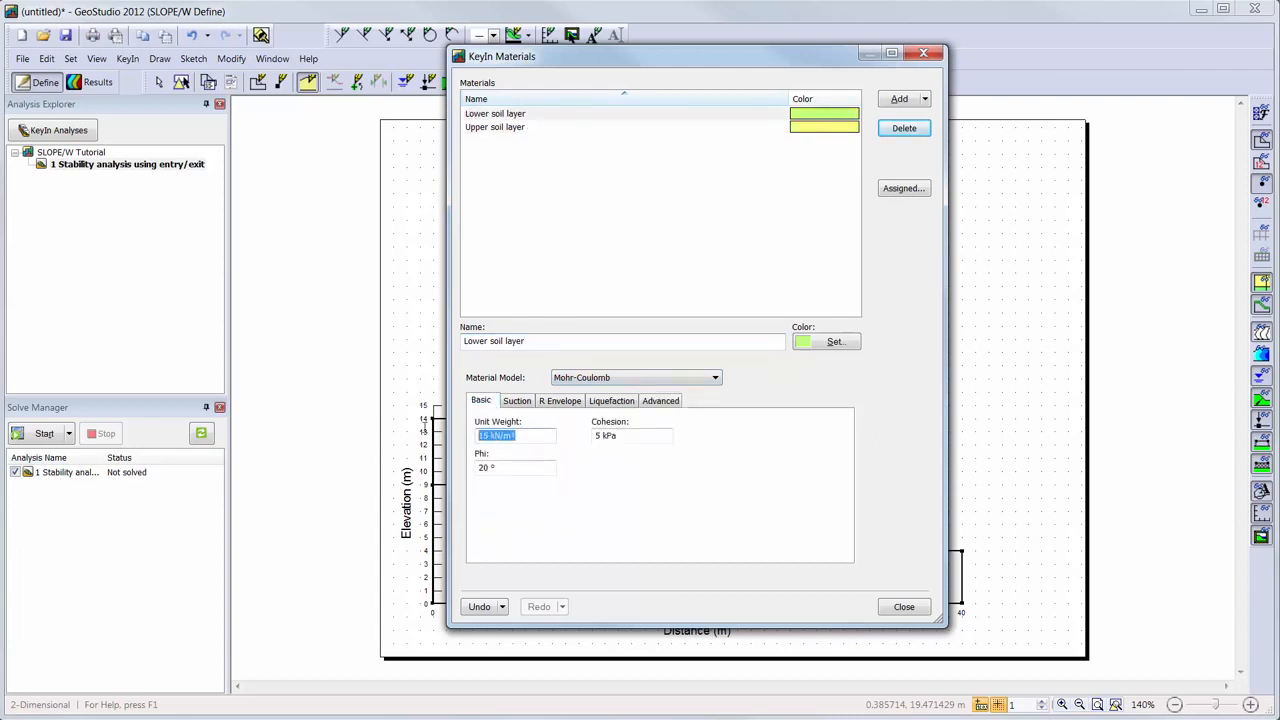
{"action": "type", "text": "18"}
{"action": "key", "text": "Tab"}
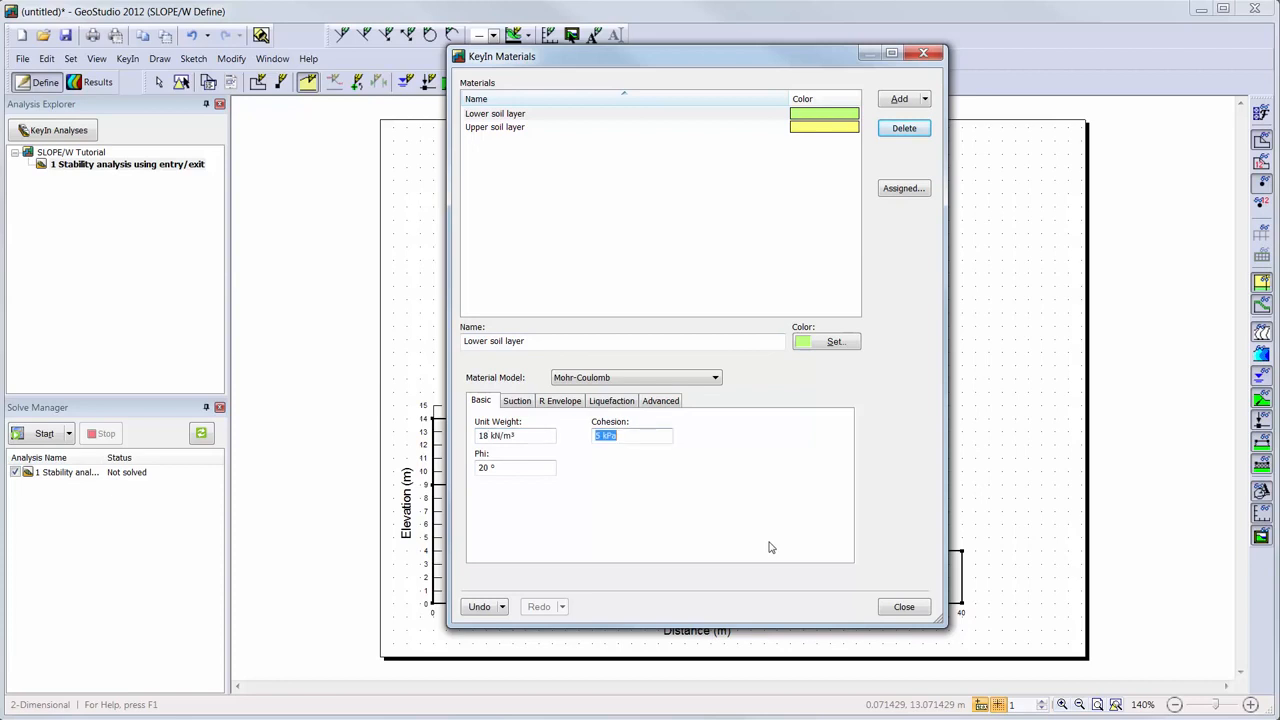
{"action": "type", "text": "10"}
{"action": "key", "text": "Tab"}
{"action": "type", "text": "25"}
{"action": "key", "text": "Tab"}
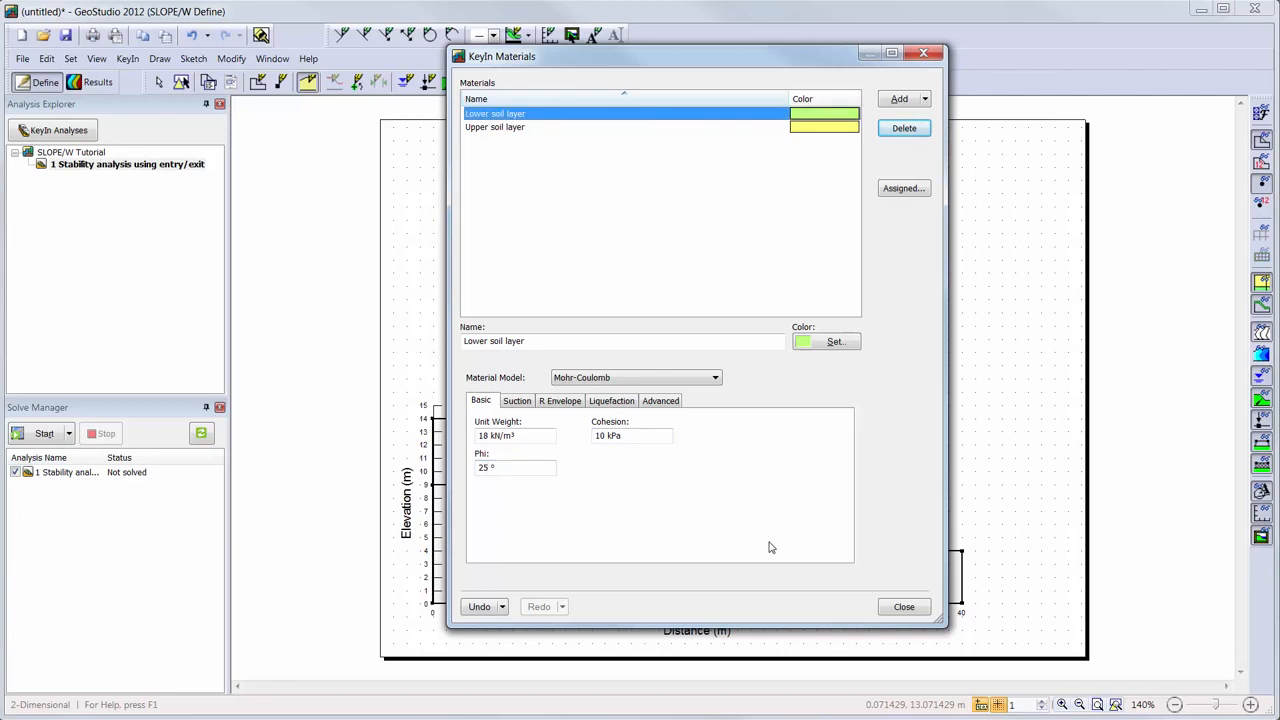
{"action": "left_click", "coordinate": [903, 607]}
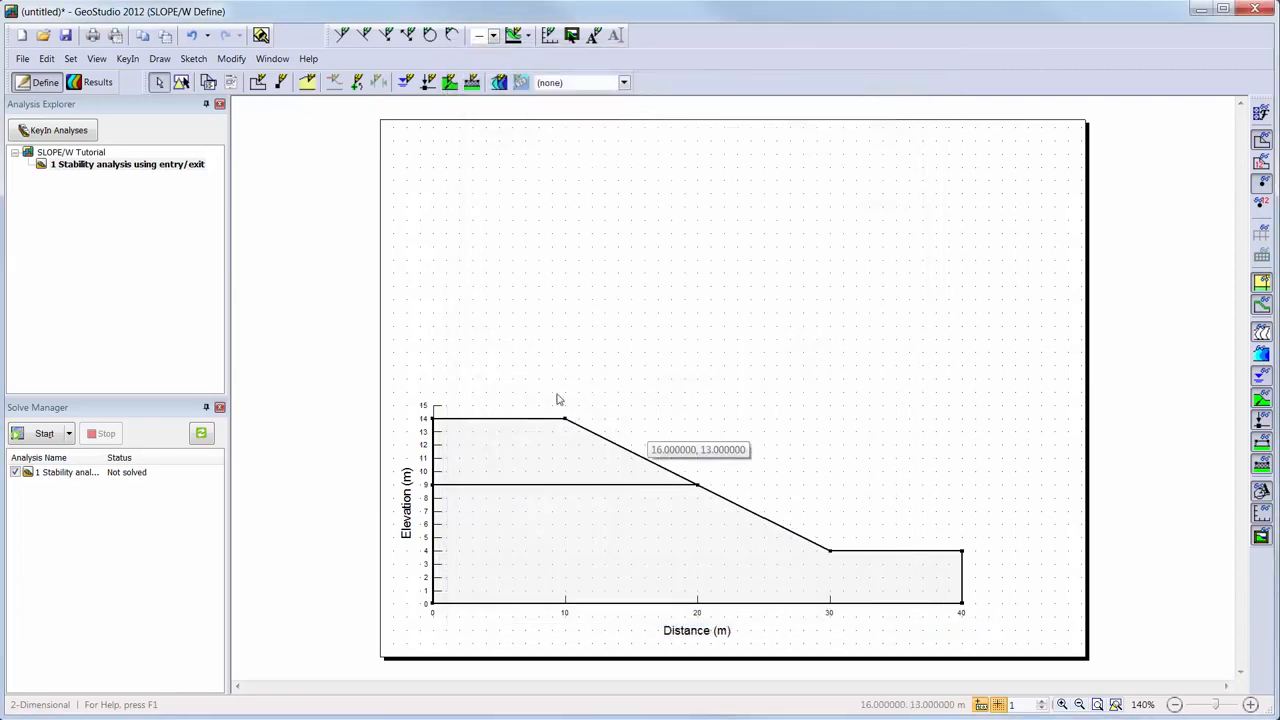
- Assign the Upper soil layer material to the upper region and the Lower soil layer material to the lower region
{"action": "left_click", "coordinate": [308, 84]}
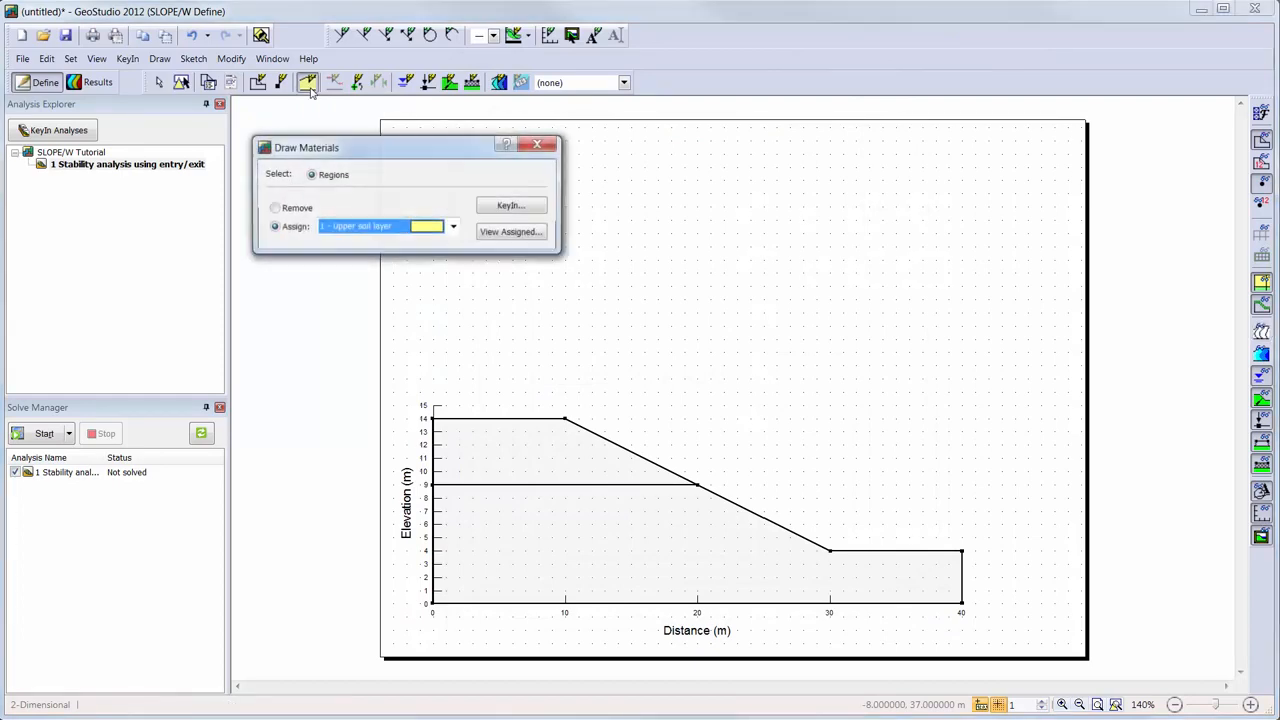
{"action": "left_click", "coordinate": [538, 449]}
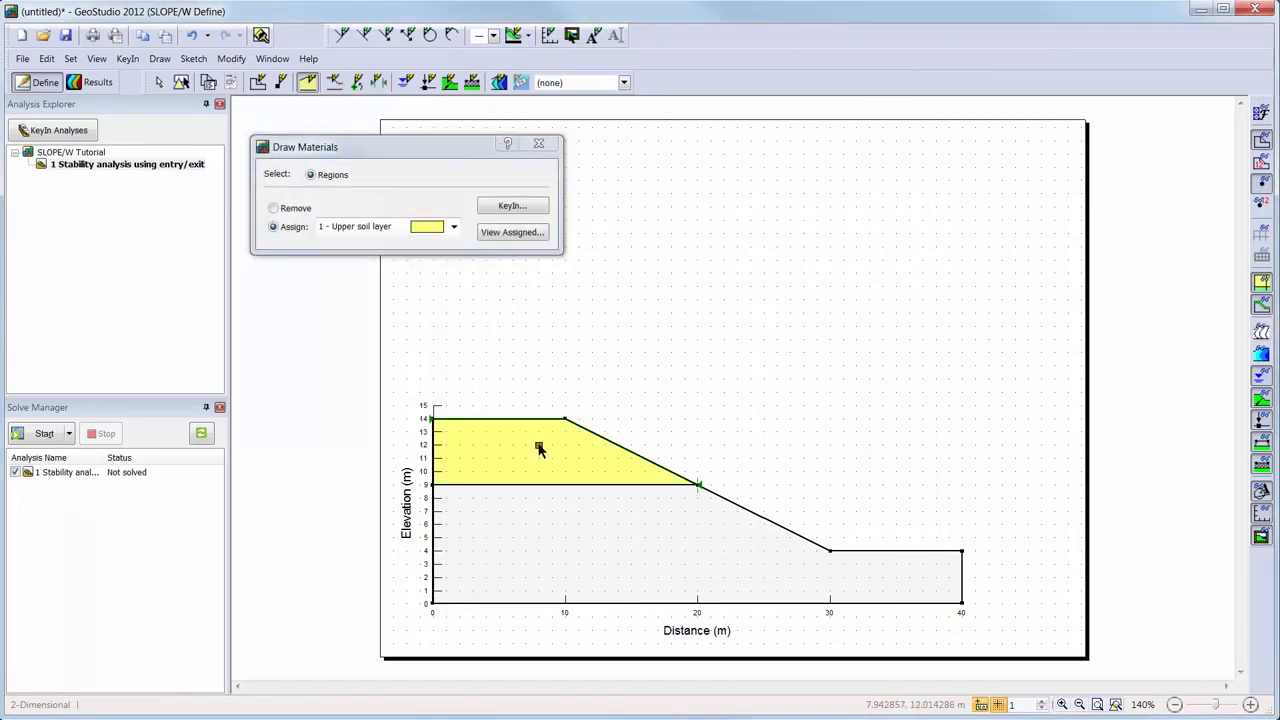
{"action": "left_click", "coordinate": [453, 226]}
{"action": "left_click", "coordinate": [450, 257]}
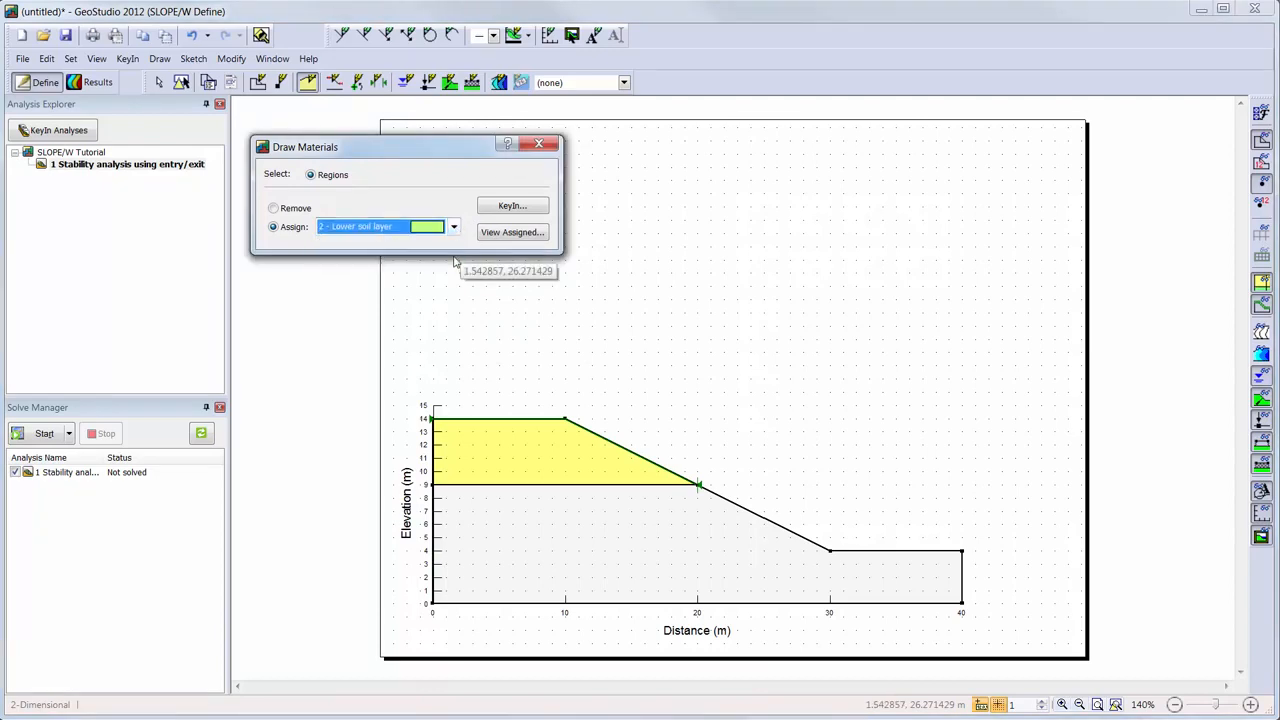
{"action": "left_click", "coordinate": [574, 541]}
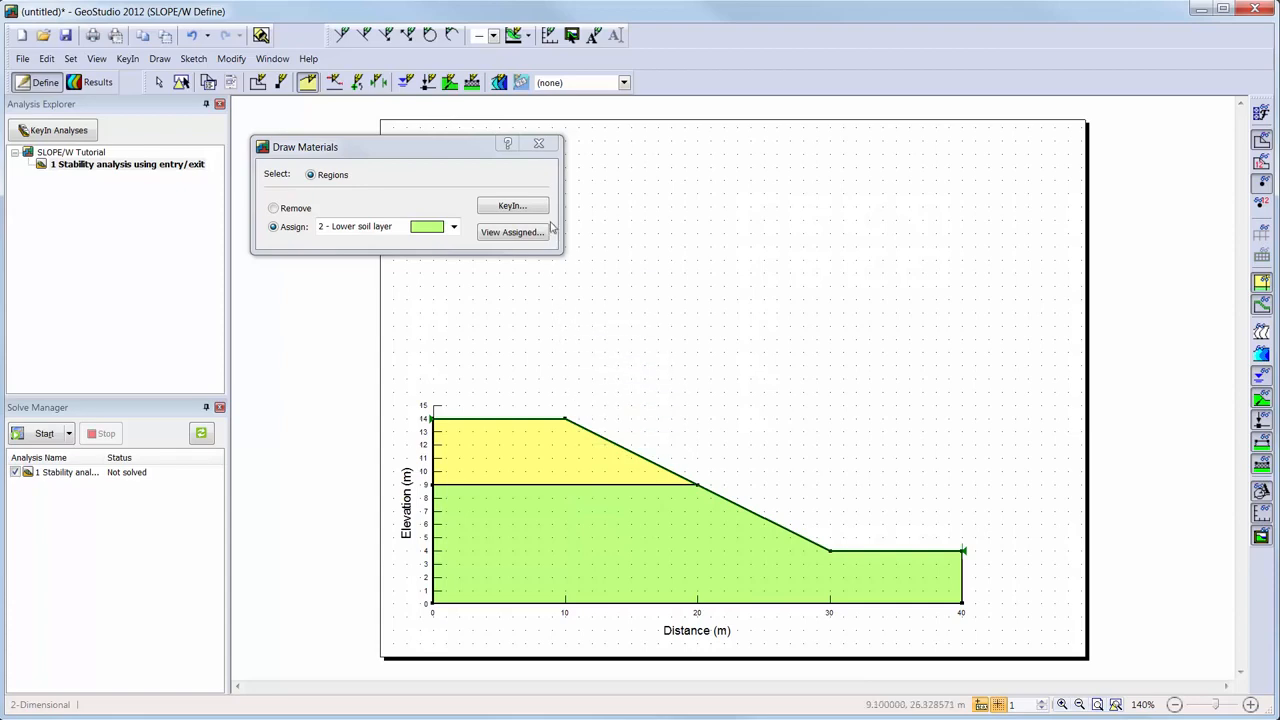
{"action": "left_click", "coordinate": [541, 146]}
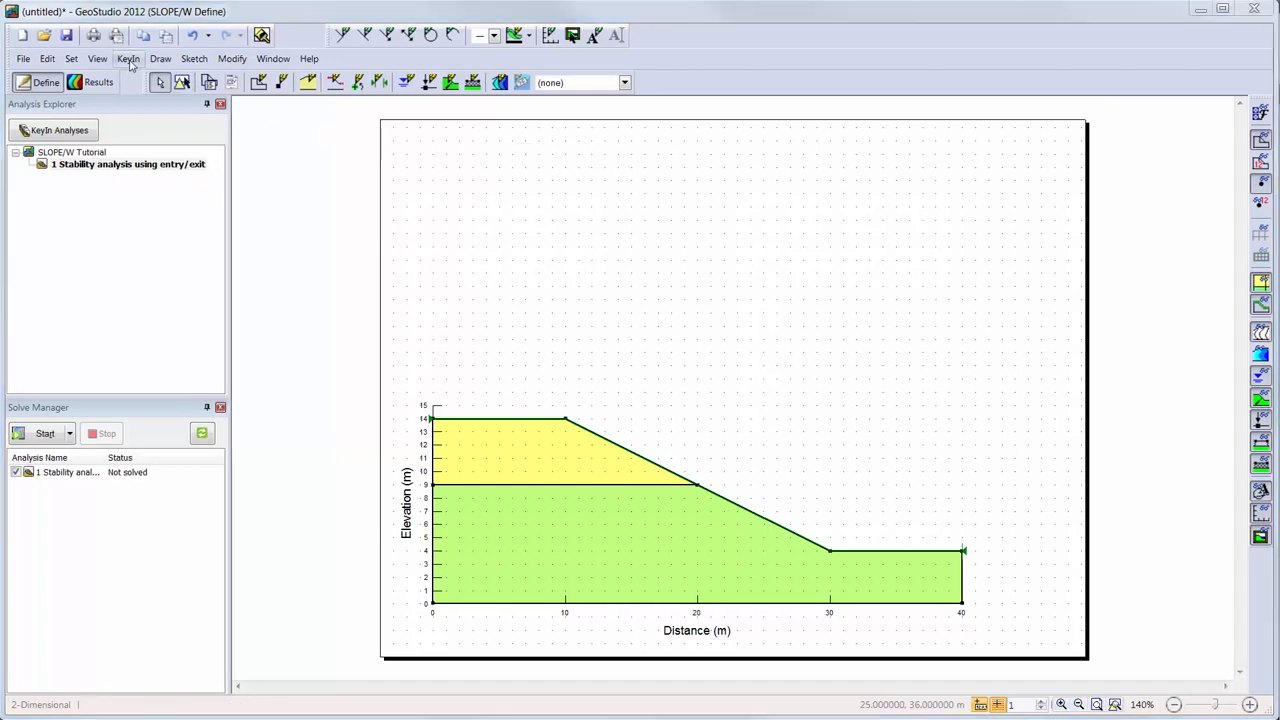
- Add a pore-water pressure piezometric line with its first two points at (0, 10) and (16, 8)
{"action": "left_click", "coordinate": [128, 59]}
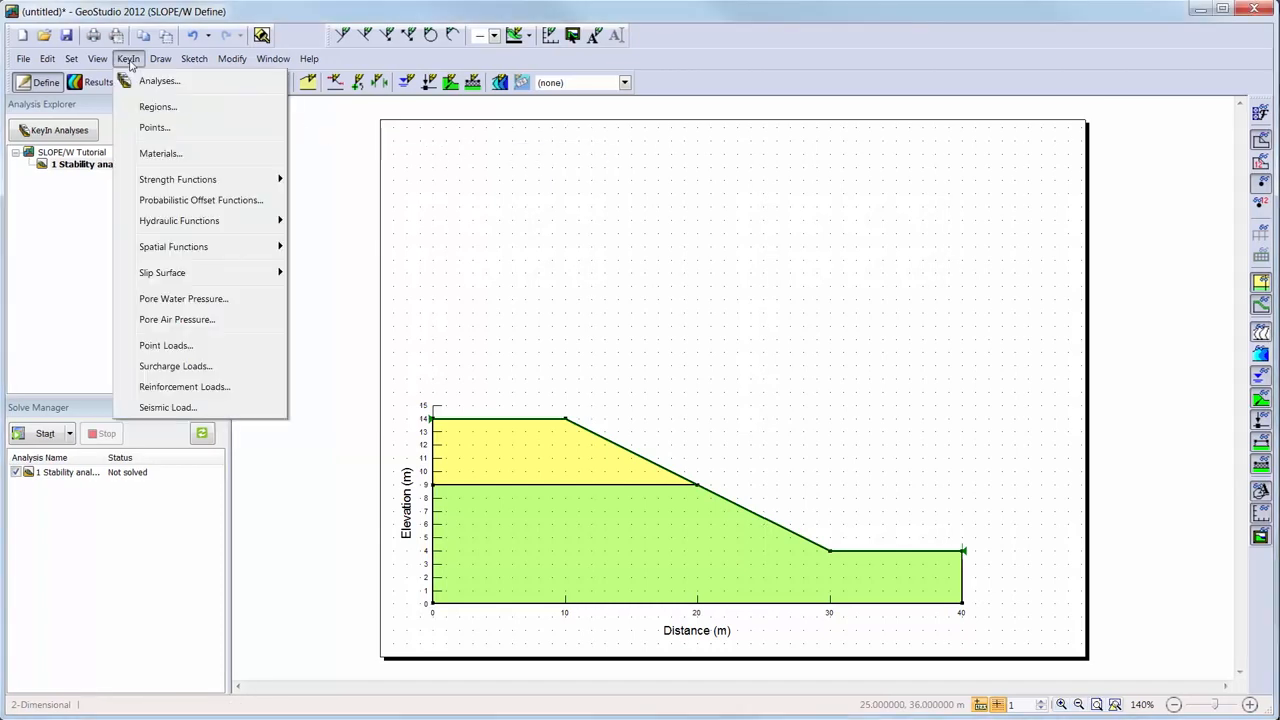
{"action": "left_click", "coordinate": [183, 299]}
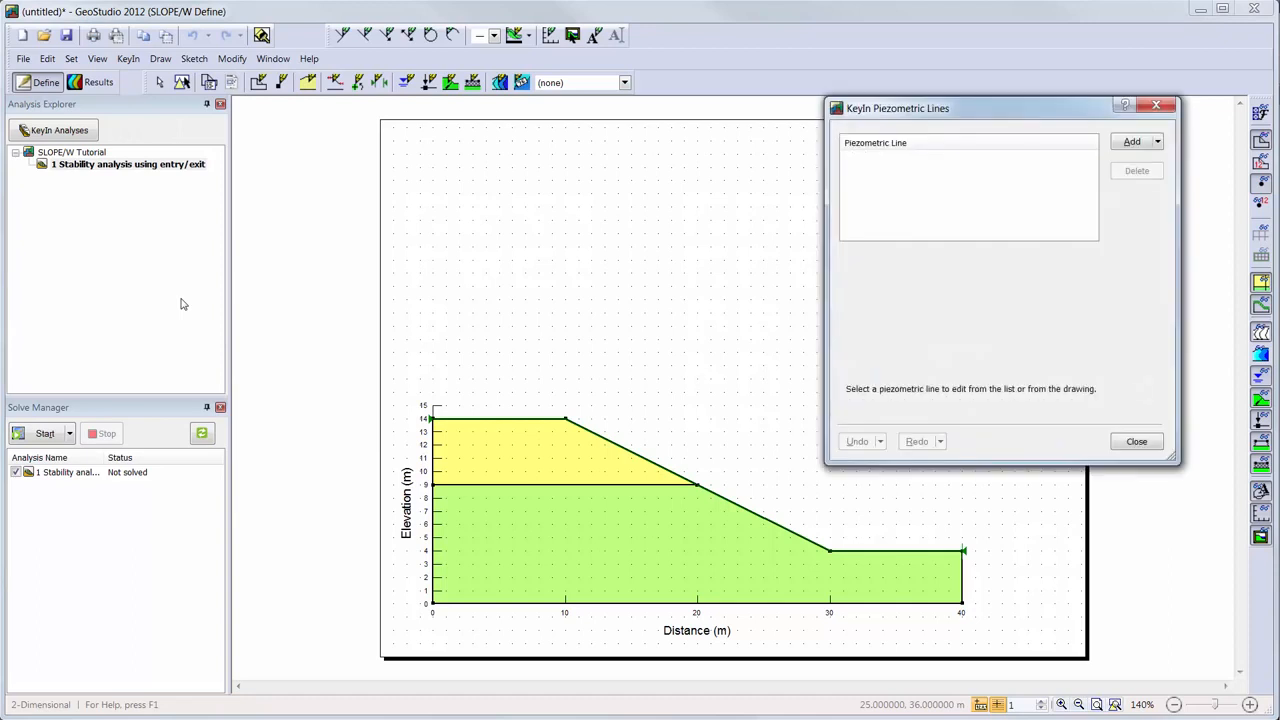
{"action": "left_click", "coordinate": [1134, 143]}
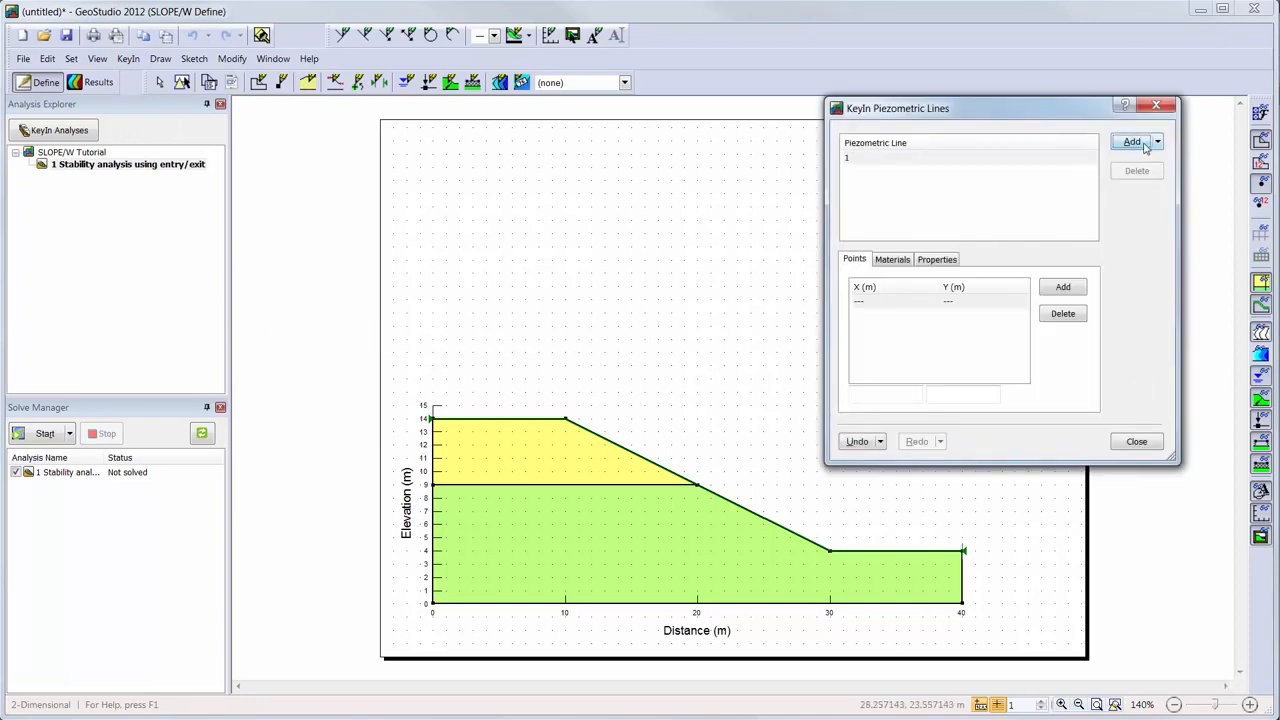
{"action": "left_click", "coordinate": [977, 301]}
{"action": "left_click", "coordinate": [896, 395]}
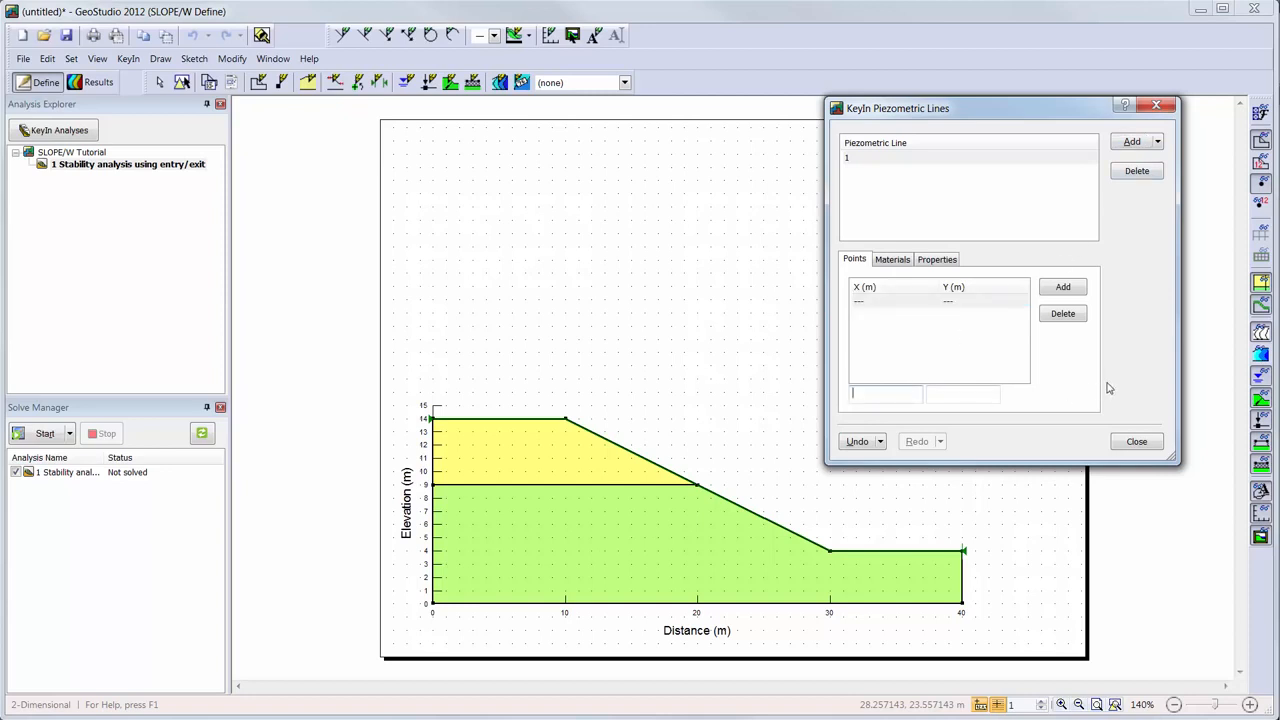
{"action": "type", "text": "0"}
{"action": "key", "text": "Tab"}
{"action": "type", "text": "10"}
{"action": "key", "text": "Return"}
{"action": "type", "text": "16"}
{"action": "key", "text": "Tab"}
{"action": "type", "text": "8"}
{"action": "key", "text": "Return"}
- Extend the piezometric line through points (24, 7) and (40, 7), and finish defining it
{"action": "type", "text": "24"}
{"action": "key", "text": "Tab"}
{"action": "type", "text": "7"}
{"action": "key", "text": "Return"}
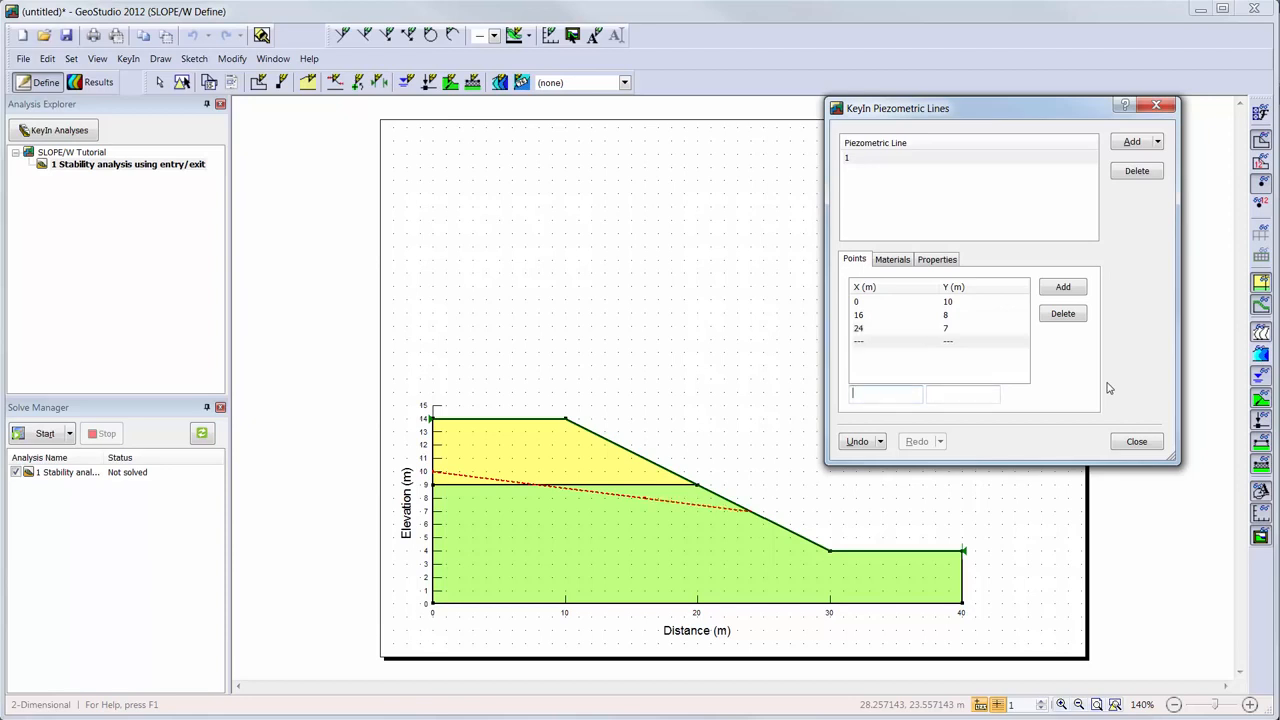
{"action": "type", "text": "40"}
{"action": "key", "text": "Tab"}
{"action": "type", "text": "7"}
{"action": "key", "text": "Return"}
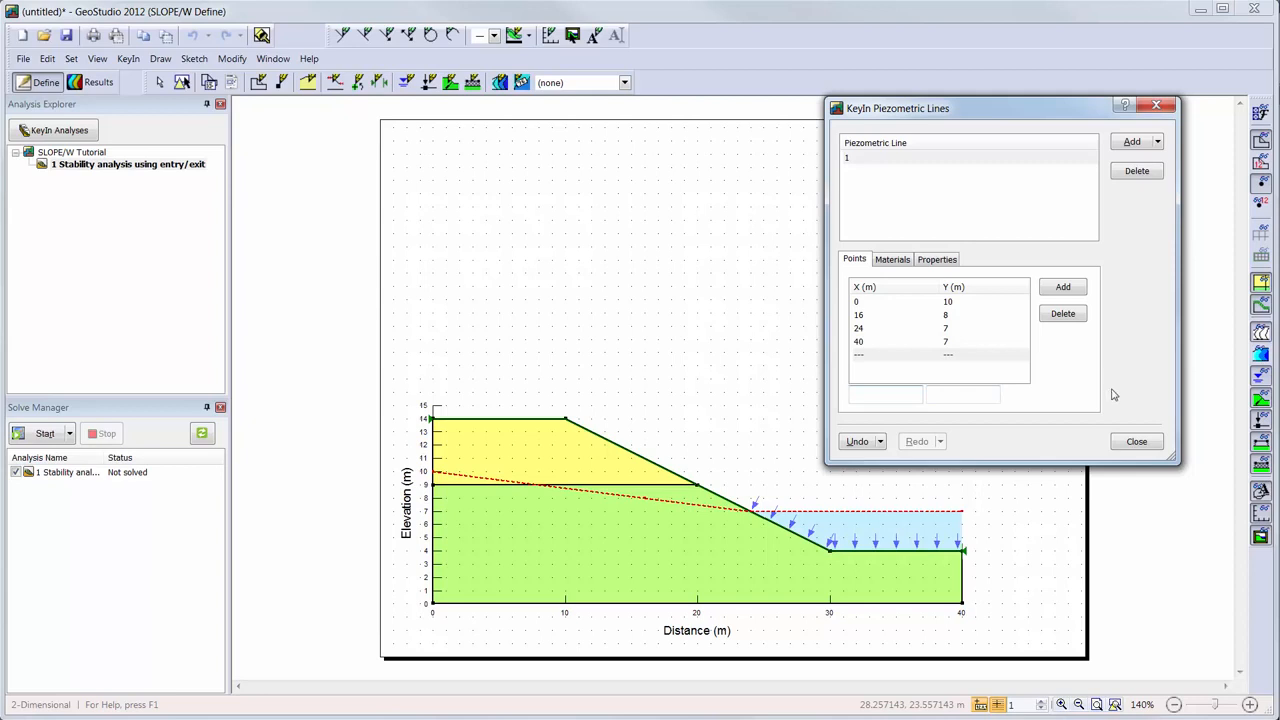
{"action": "left_click", "coordinate": [1145, 449]}
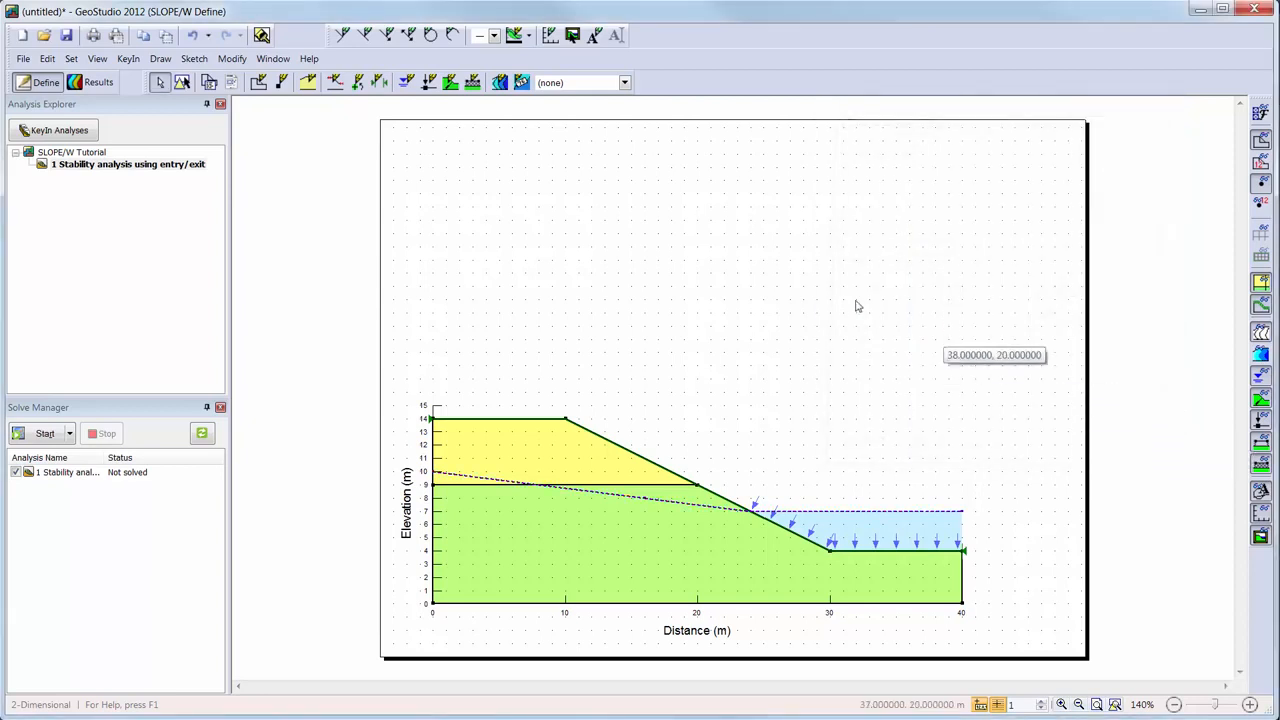
- Check which materials the piezometric line applies to
{"action": "left_click", "coordinate": [406, 84]}
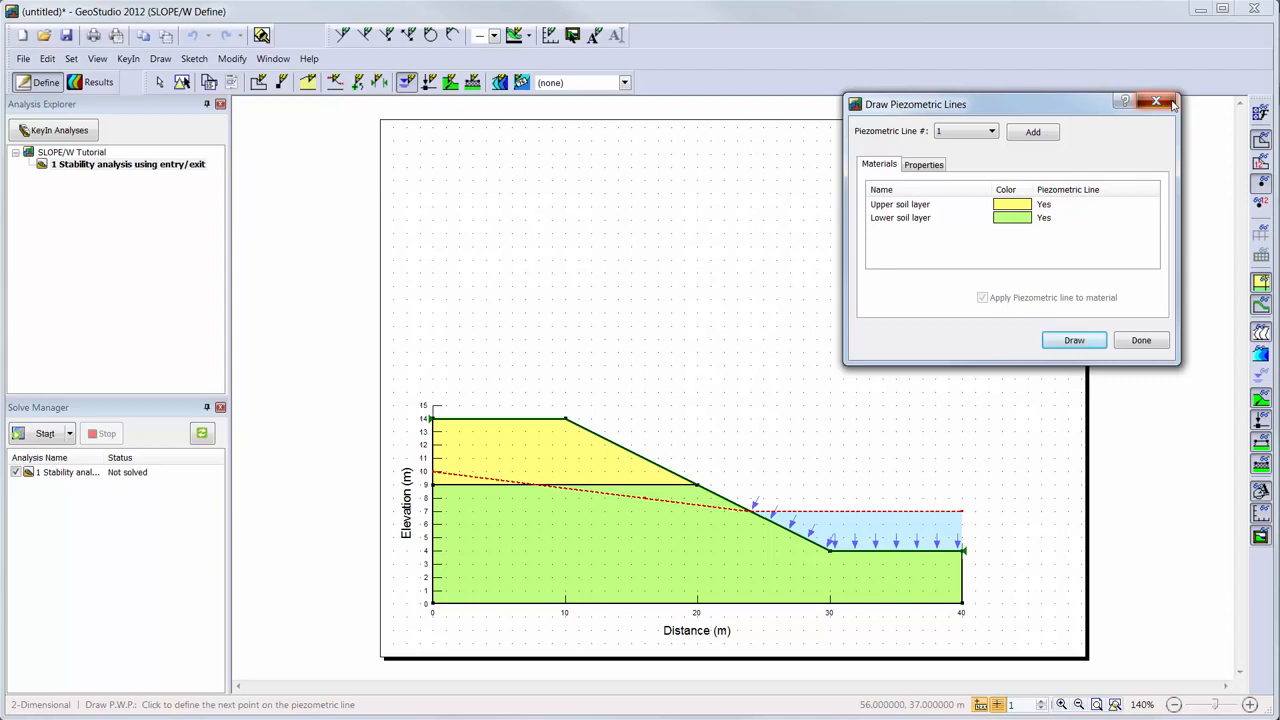
{"action": "left_click", "coordinate": [1175, 104]}
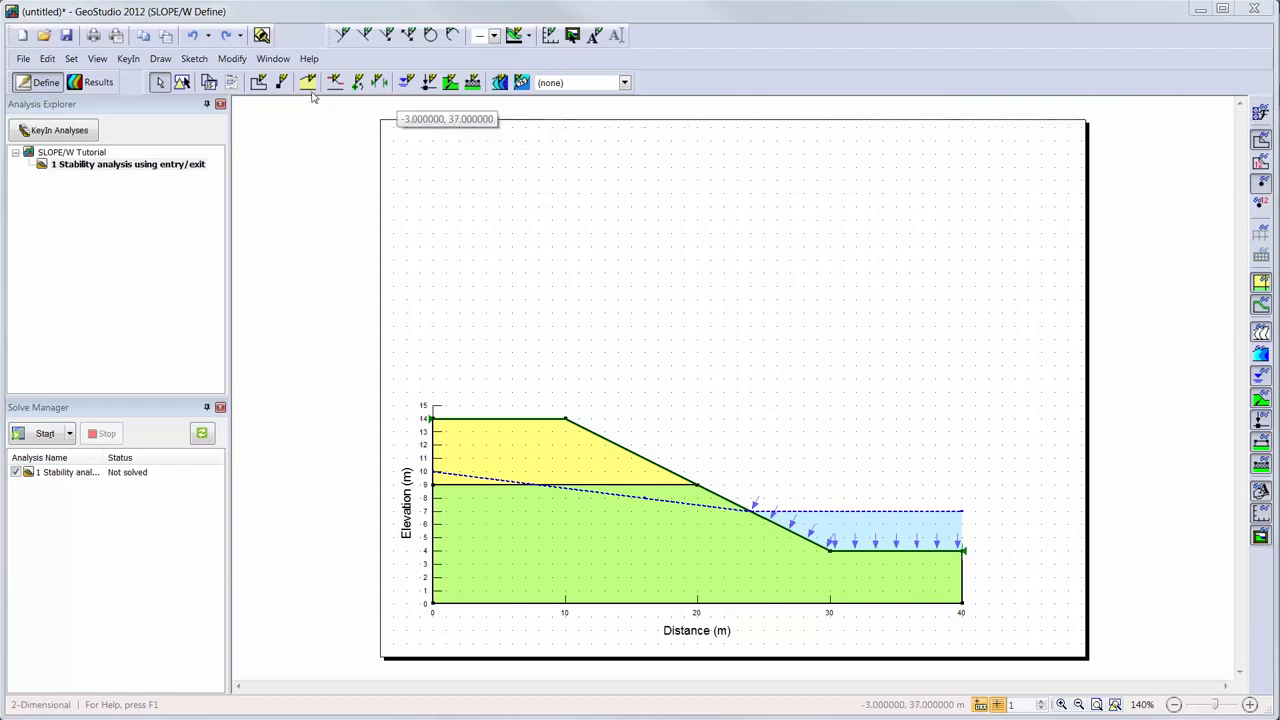
- Draw the slip surface entry range along the crest from about x = 1 to 9 m and the exit range along the toe from about x = 30 to 35 m
{"action": "left_click", "coordinate": [161, 59]}
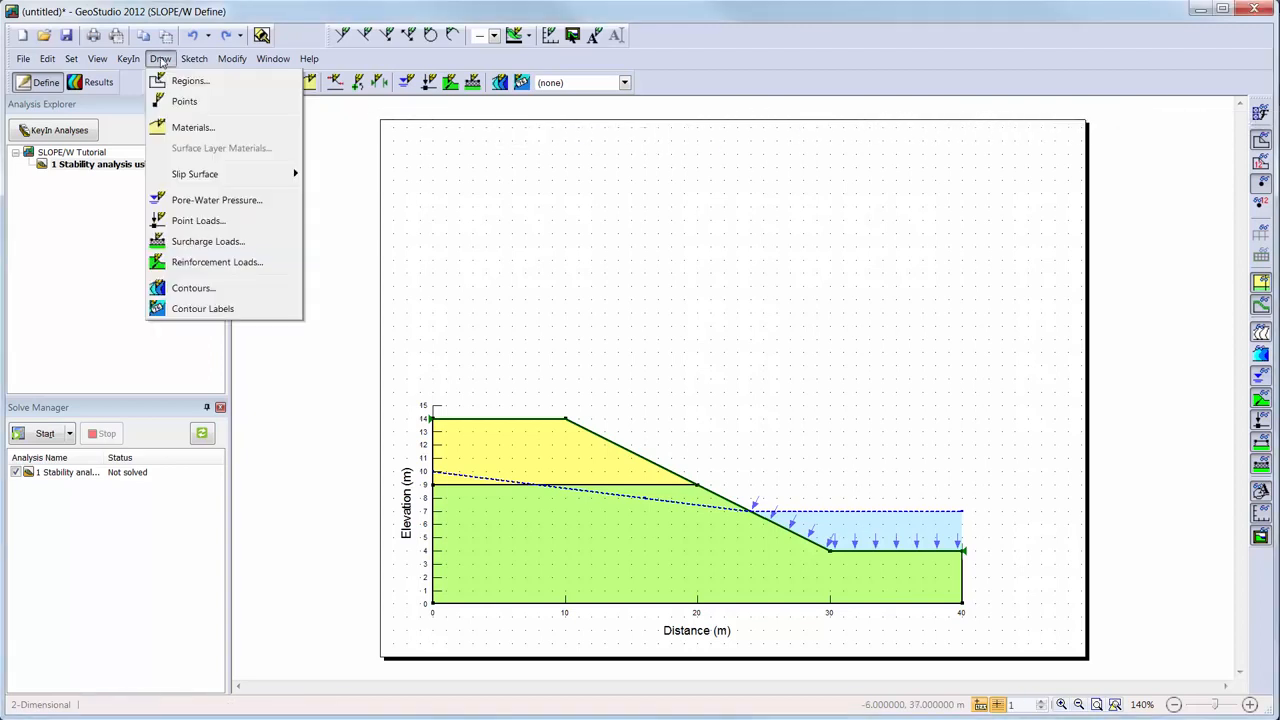
{"action": "mouse_move", "coordinate": [186, 174]}
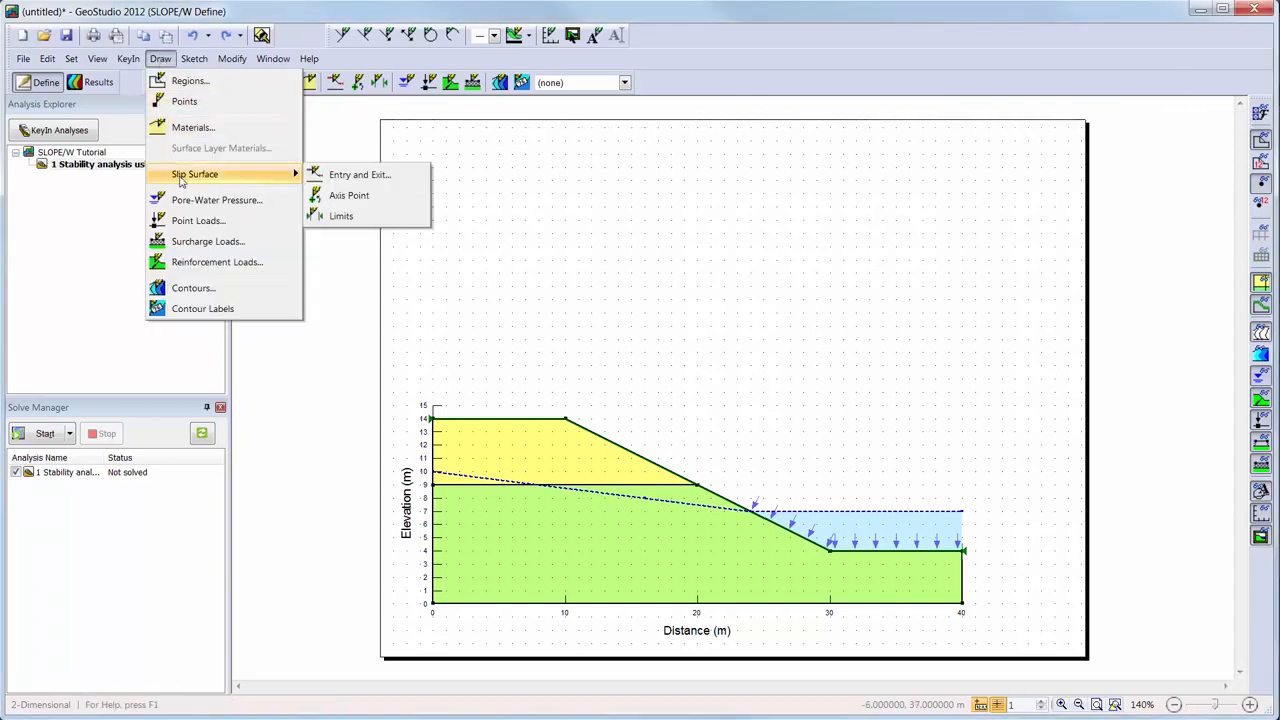
{"action": "left_click", "coordinate": [350, 175]}
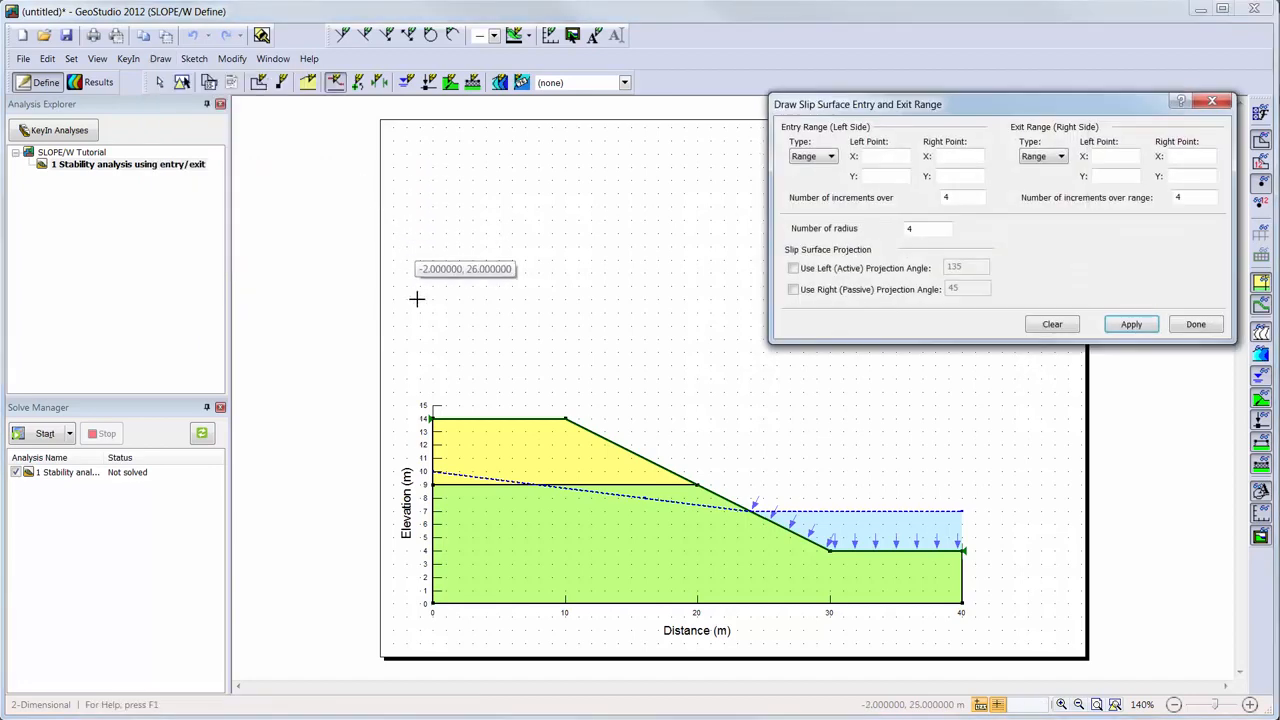
{"action": "left_click_drag", "start_coordinate": [447, 419], "coordinate": [548, 419]}
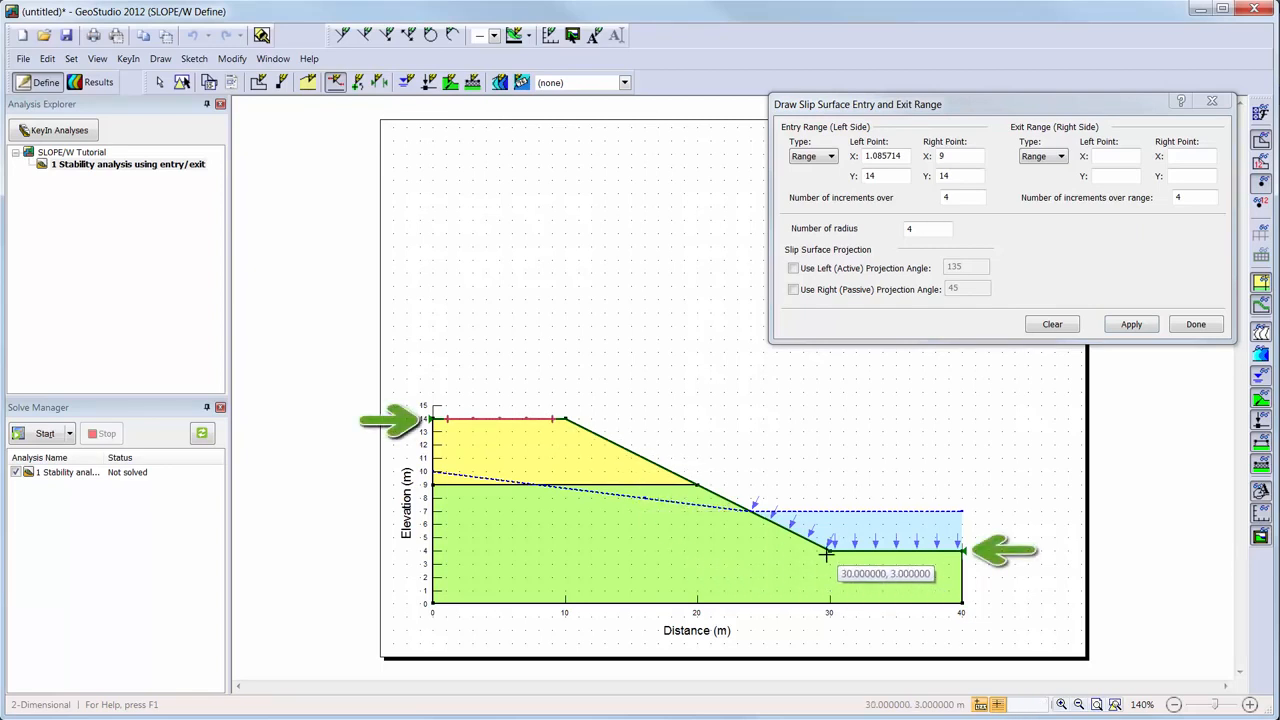
{"action": "left_click_drag", "start_coordinate": [829, 550], "coordinate": [893, 556]}
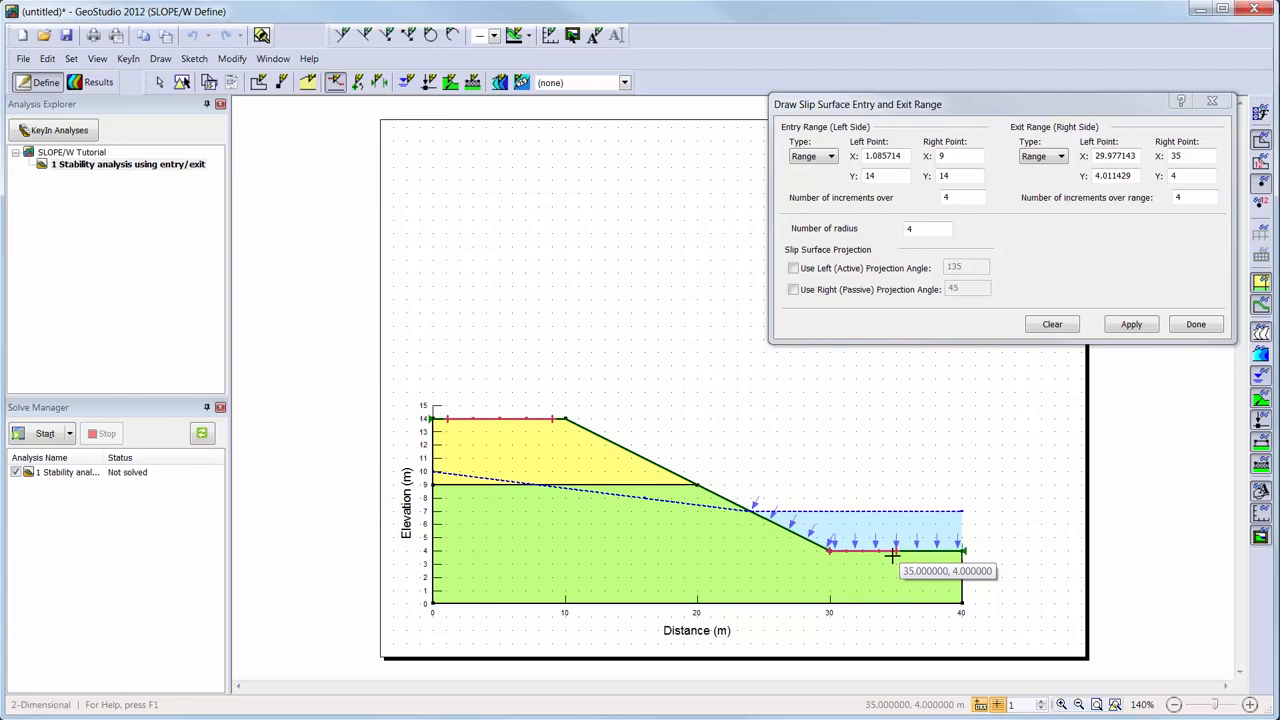
{"action": "left_click", "coordinate": [1193, 325]}
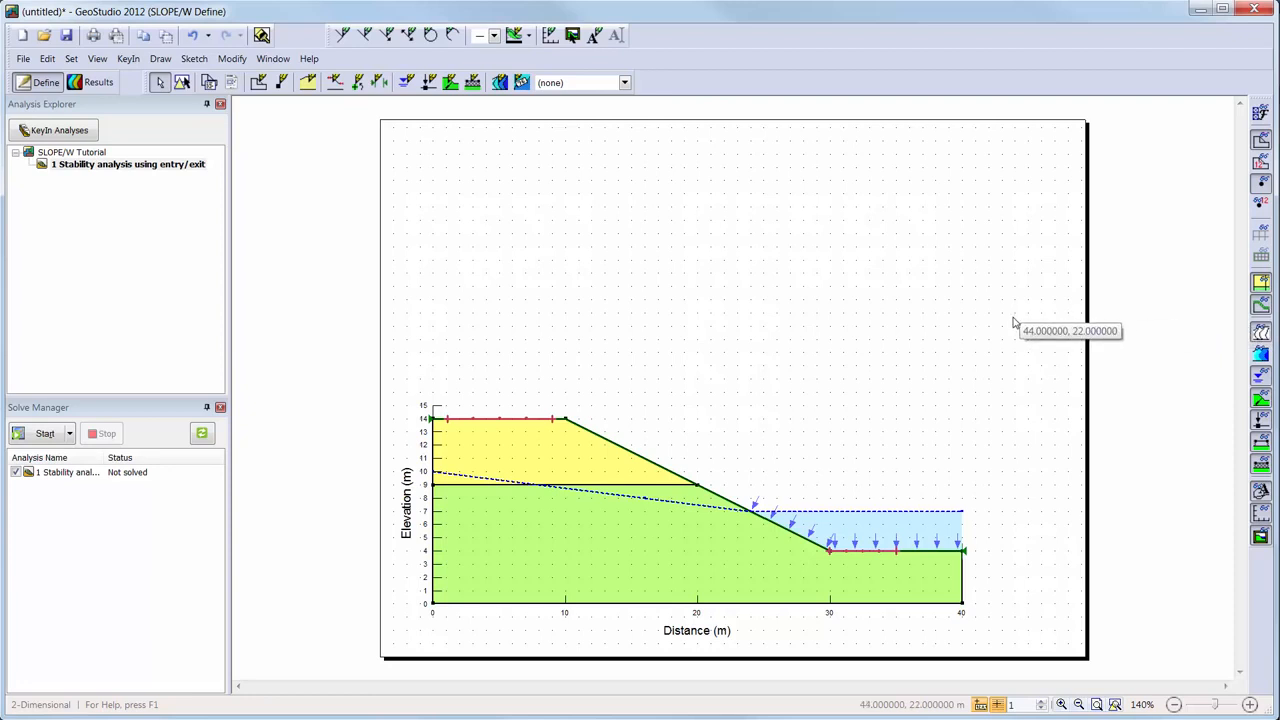
- Shade the model with Phi contours and show the contour legend
{"action": "left_click", "coordinate": [625, 84]}
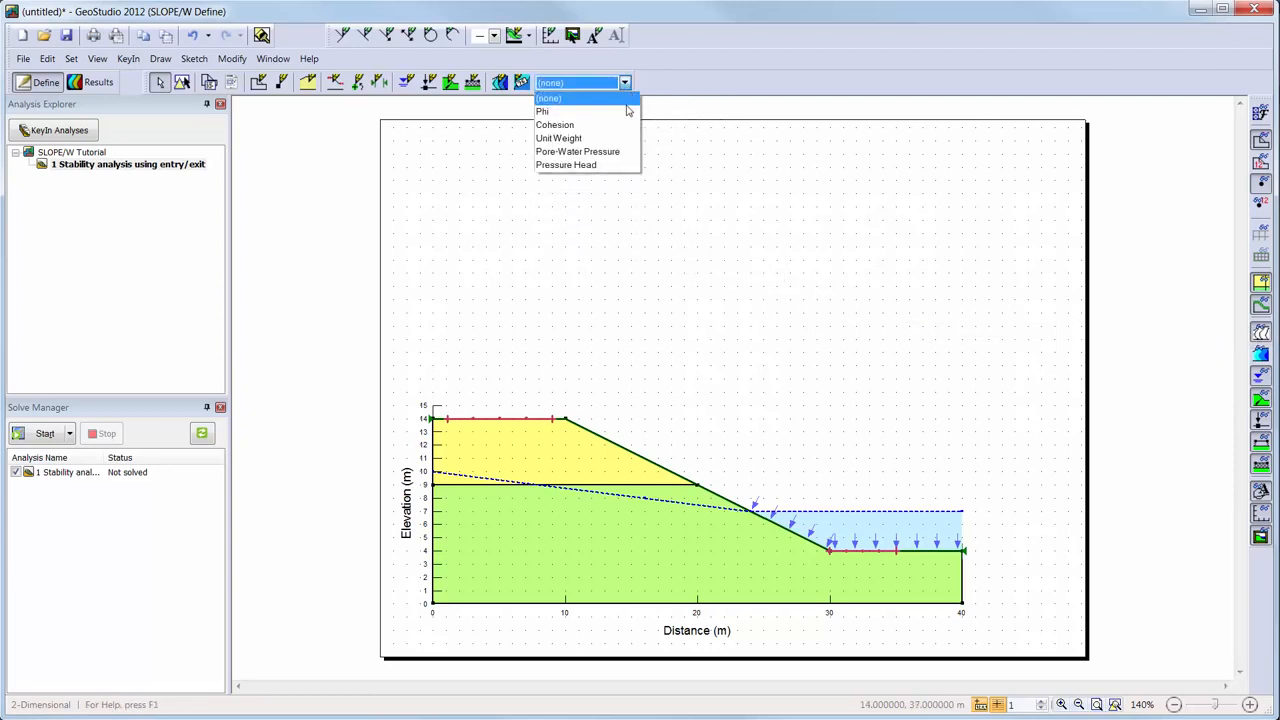
{"action": "left_click", "coordinate": [624, 111]}
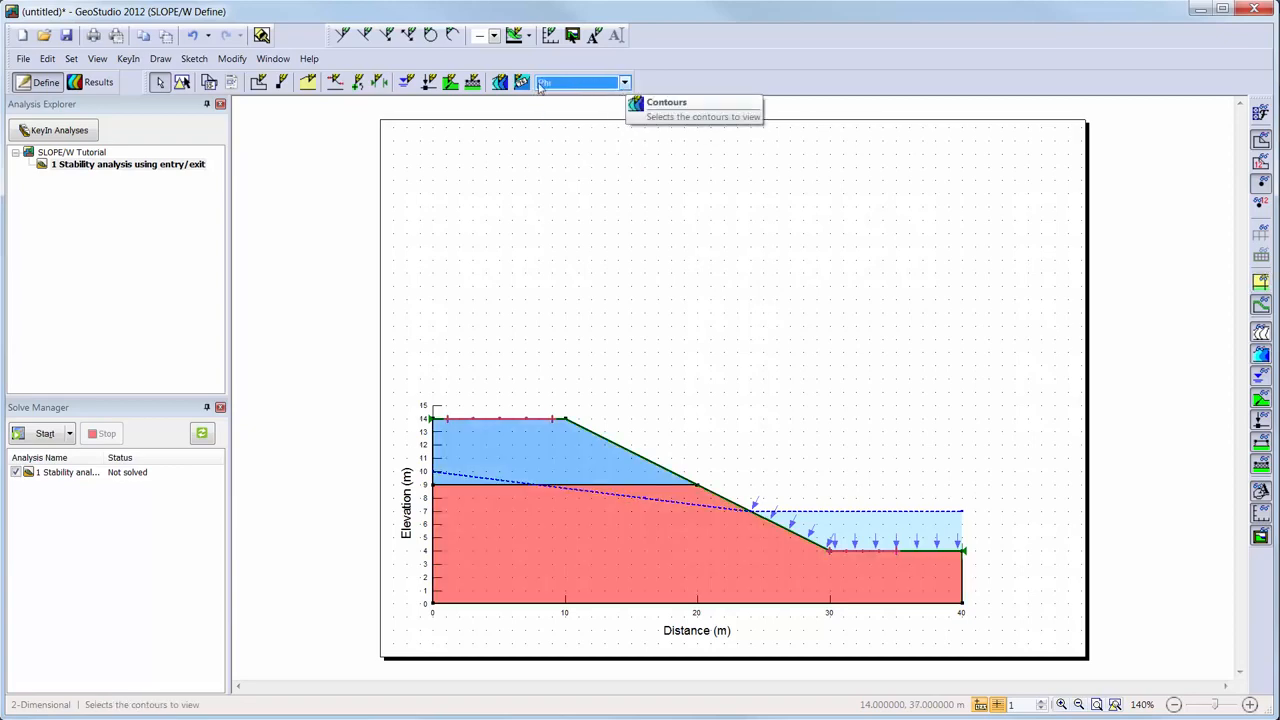
{"action": "left_click", "coordinate": [501, 84]}
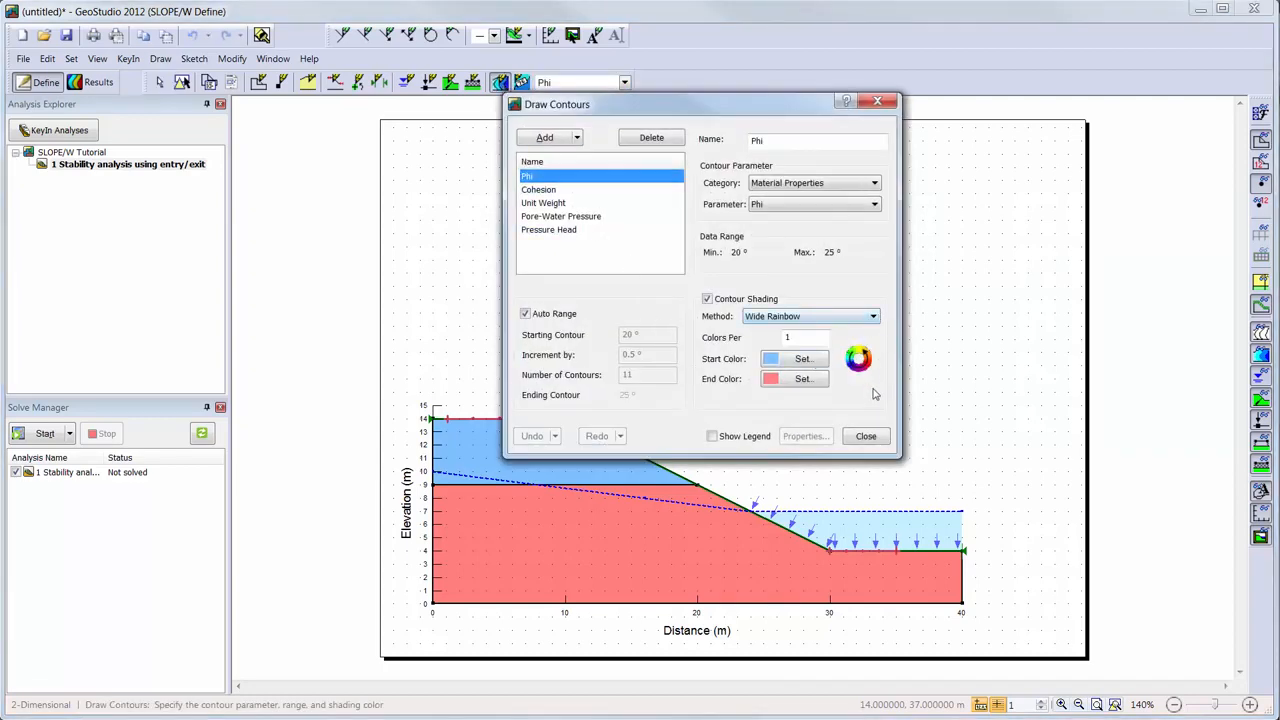
{"action": "left_click", "coordinate": [750, 440]}
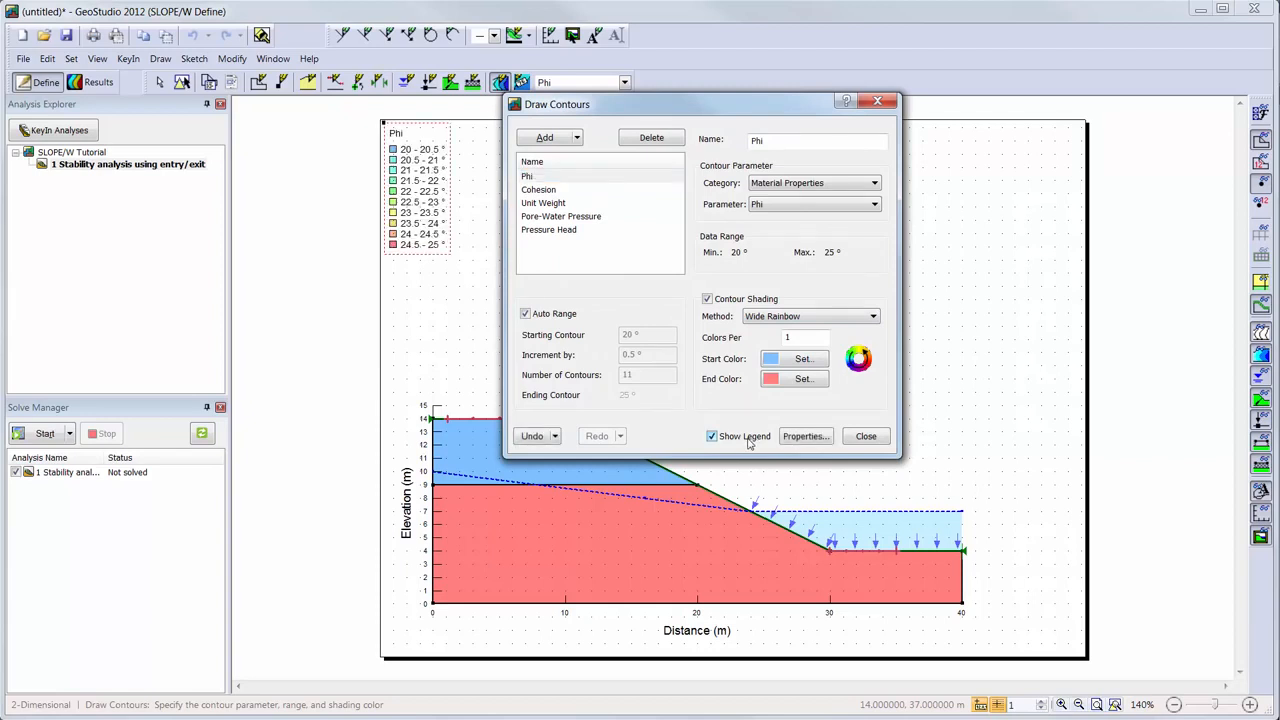
{"action": "left_click", "coordinate": [525, 315]}
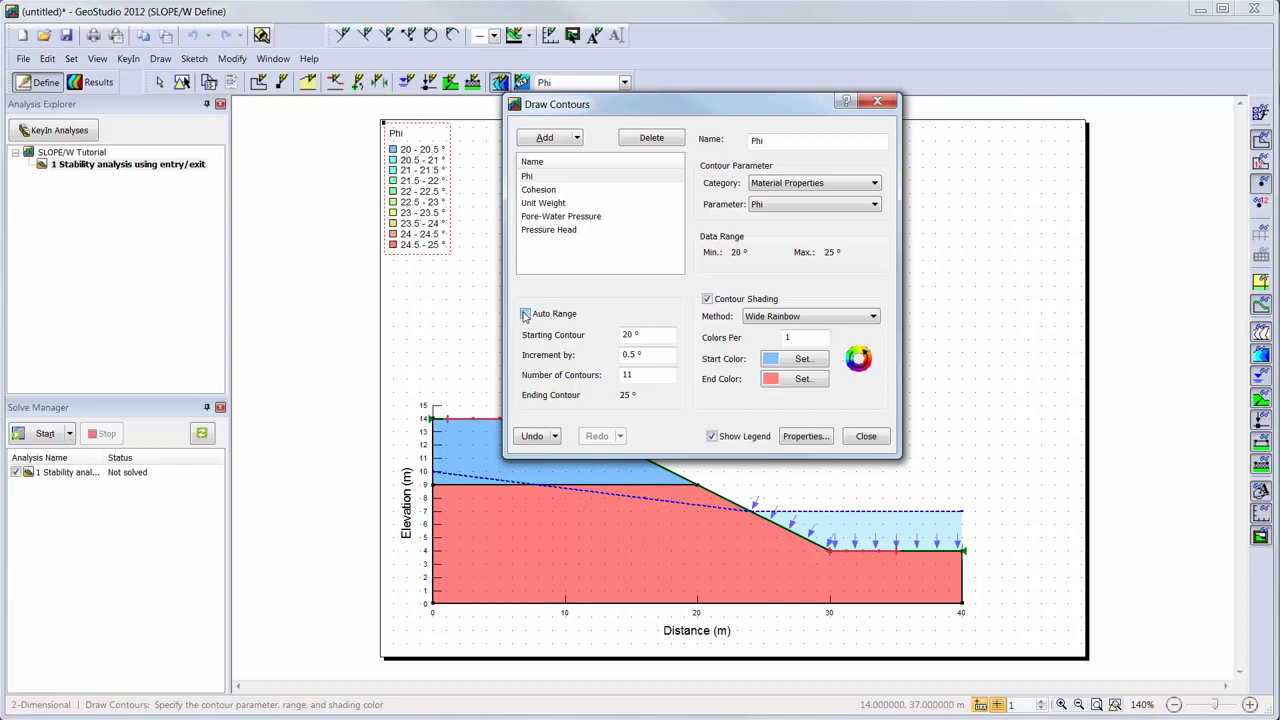
{"action": "left_click", "coordinate": [525, 315]}
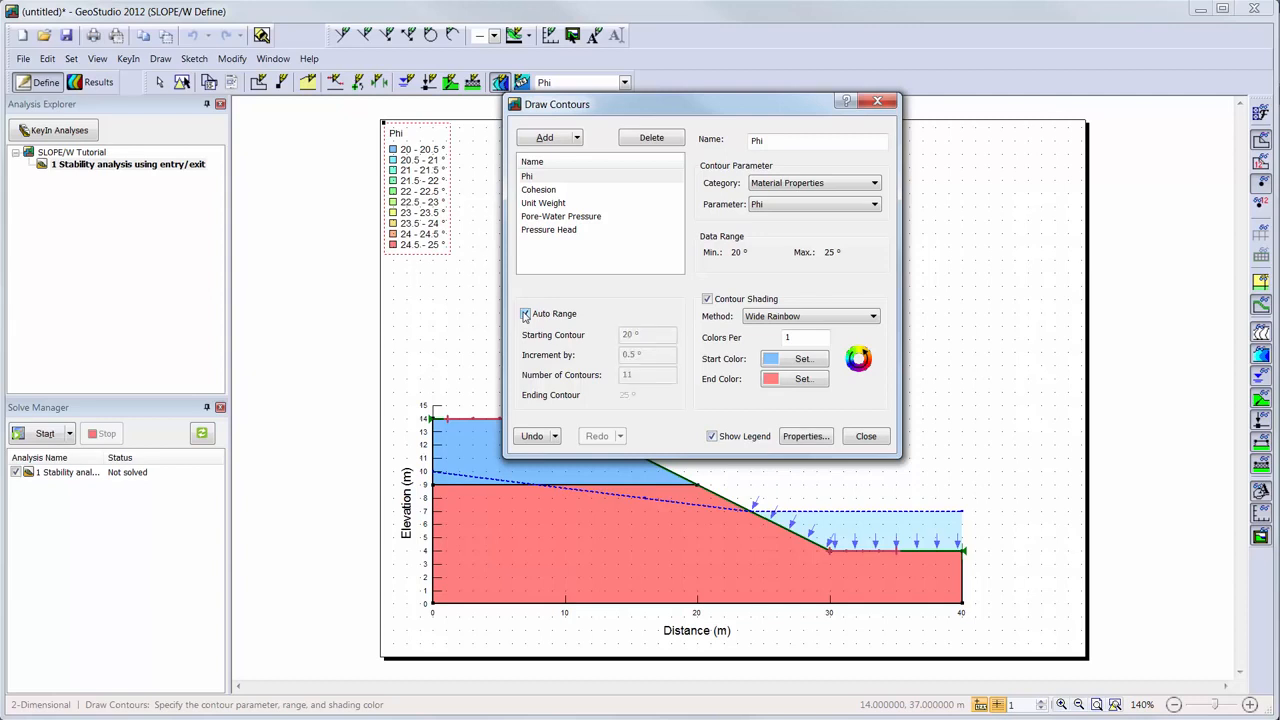
- View the cohesion contours, switch the contour display to pore-water pressure, and finish the contour settings
{"action": "left_click", "coordinate": [548, 191]}
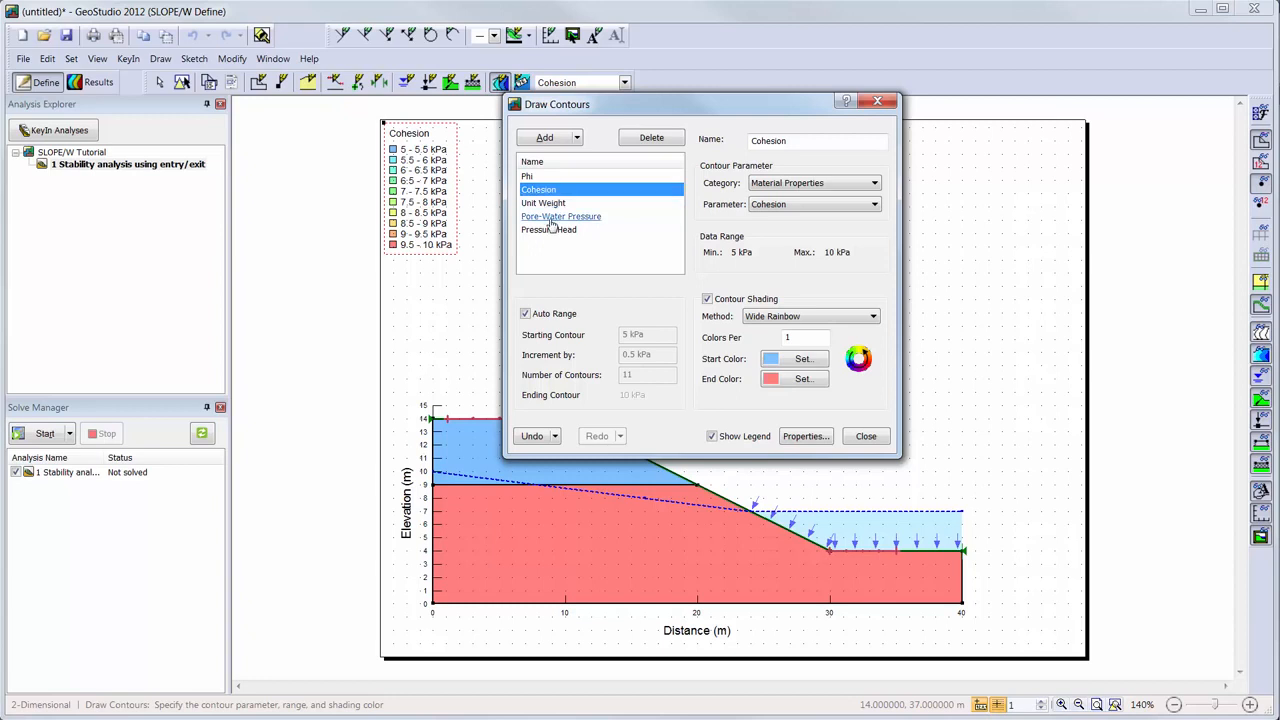
{"action": "left_click", "coordinate": [551, 218]}
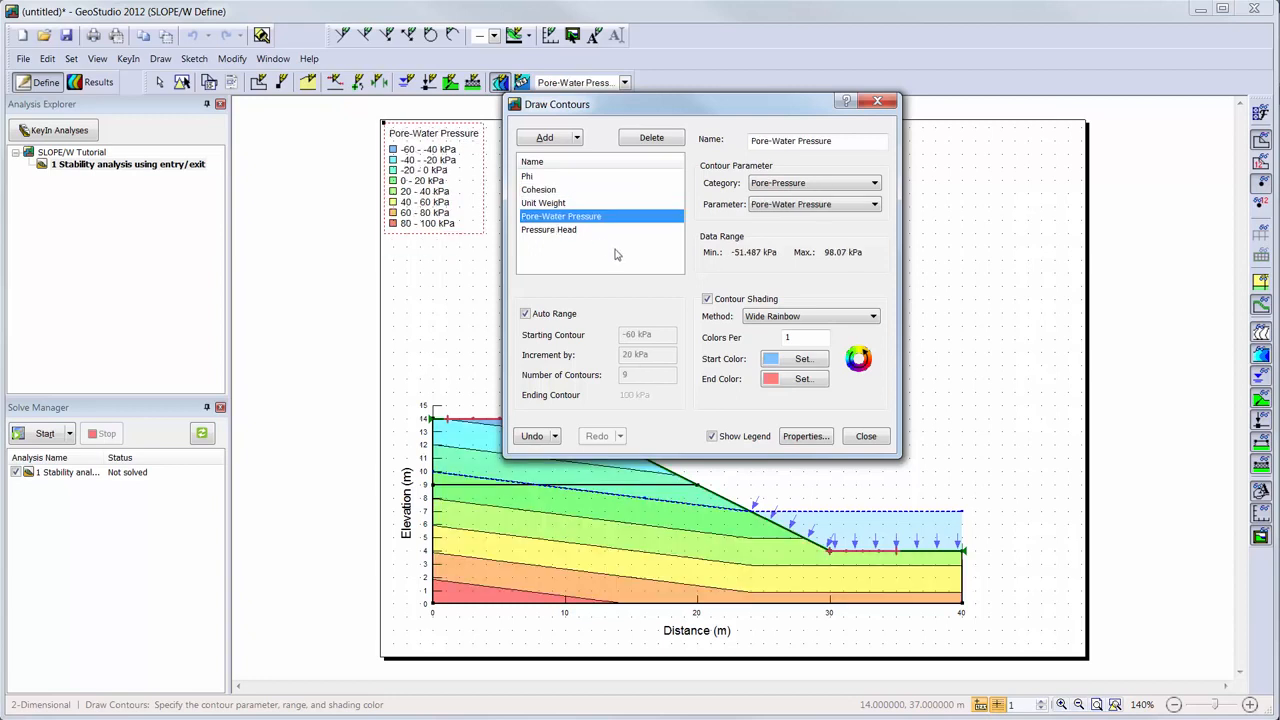
{"action": "left_click", "coordinate": [868, 437]}
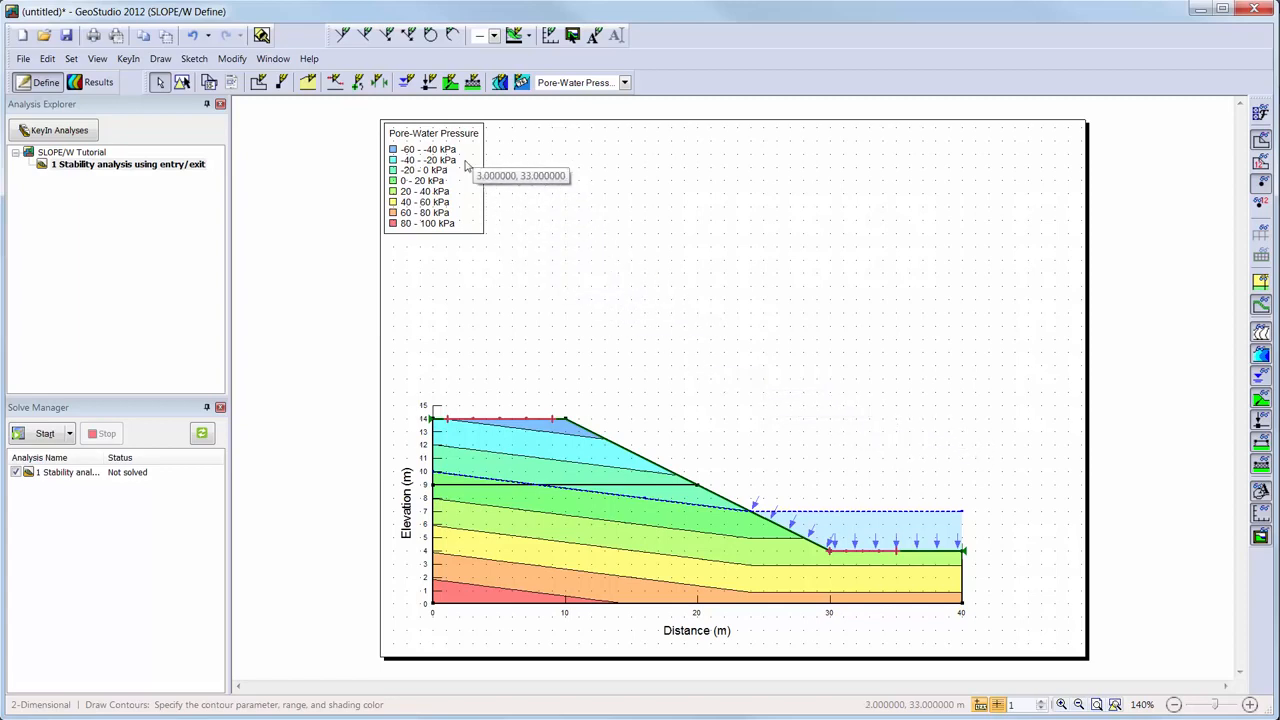
- Label the -20, 20, 40, 60 and 80 kPa pore-water pressure contour lines near the upslope end of the model
{"action": "left_click", "coordinate": [520, 86]}
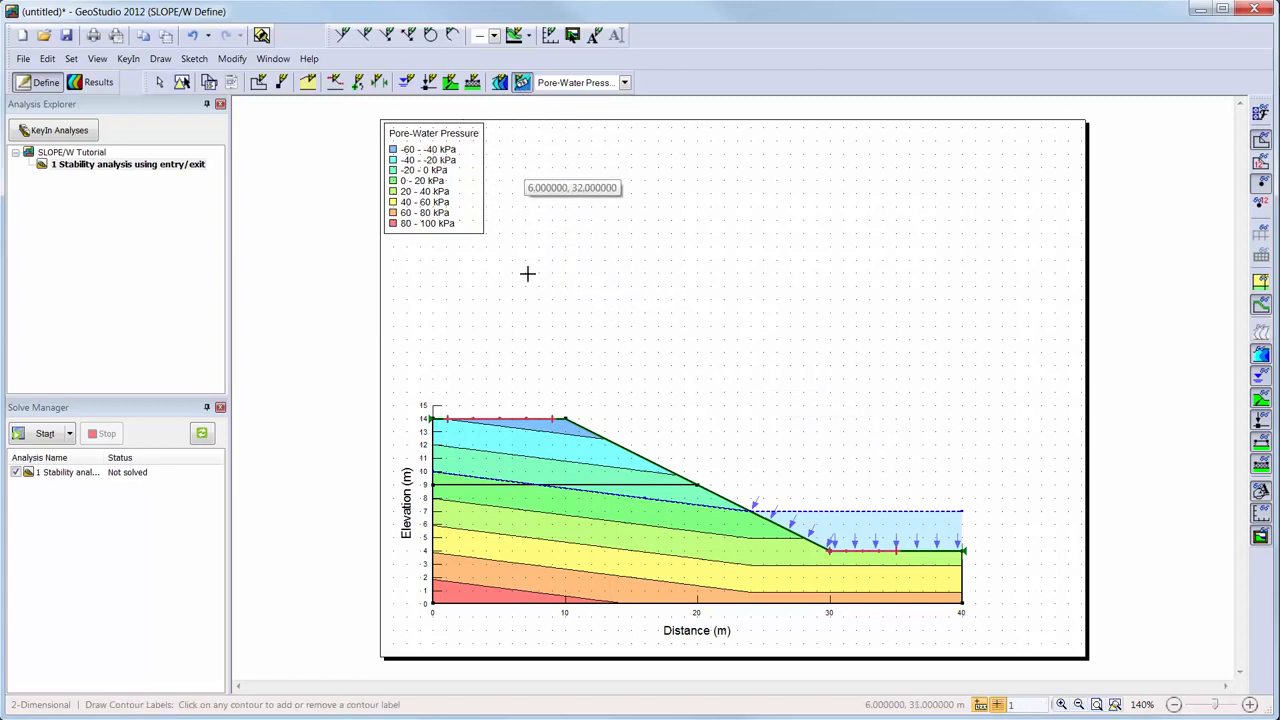
{"action": "left_click", "coordinate": [509, 455]}
{"action": "left_click", "coordinate": [496, 507]}
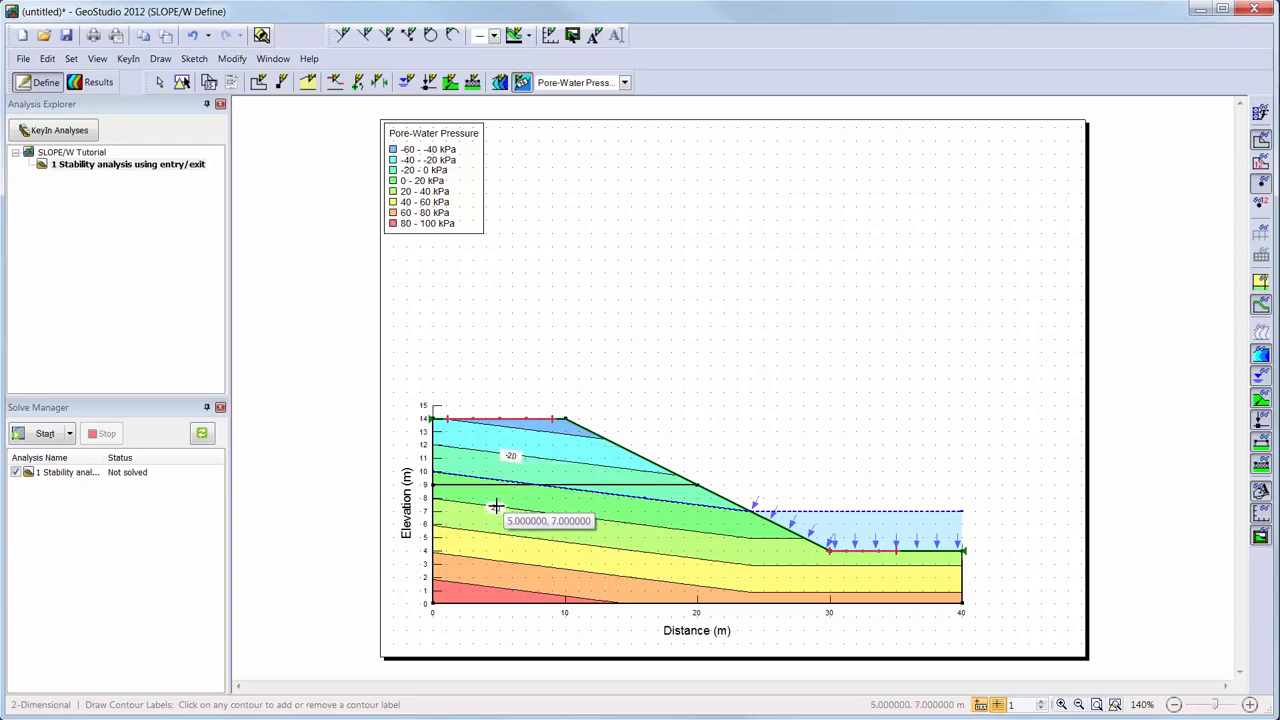
{"action": "left_click", "coordinate": [491, 534]}
{"action": "left_click", "coordinate": [487, 560]}
{"action": "left_click", "coordinate": [480, 586]}
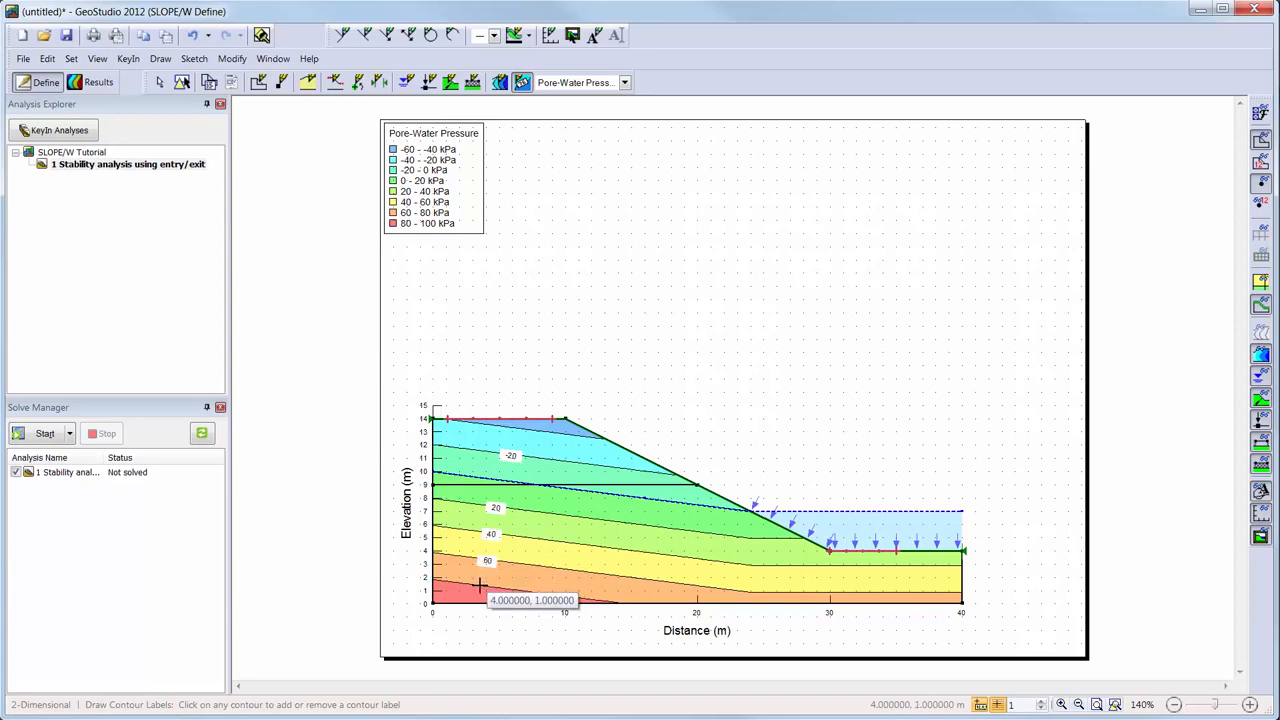
{"action": "left_click", "coordinate": [521, 82]}
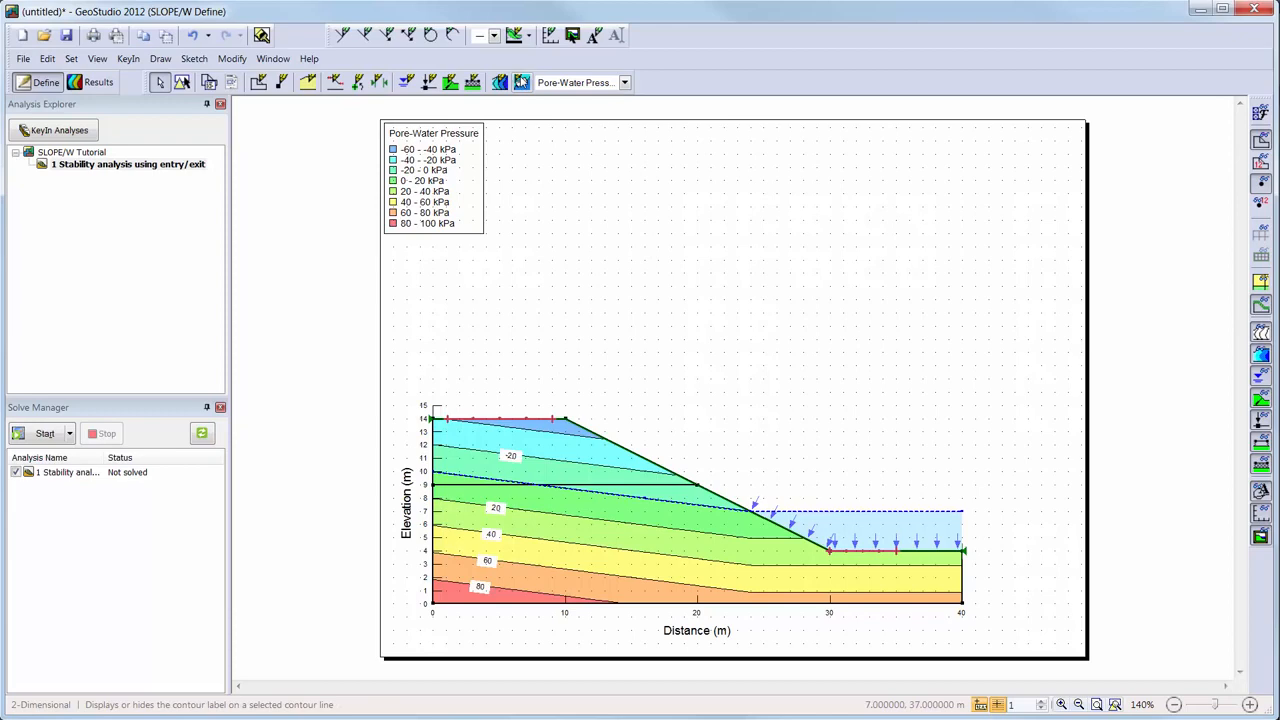
- Move the pore-water pressure legend to just above the ponded water at the downslope end of the model
{"action": "left_click", "coordinate": [182, 82]}
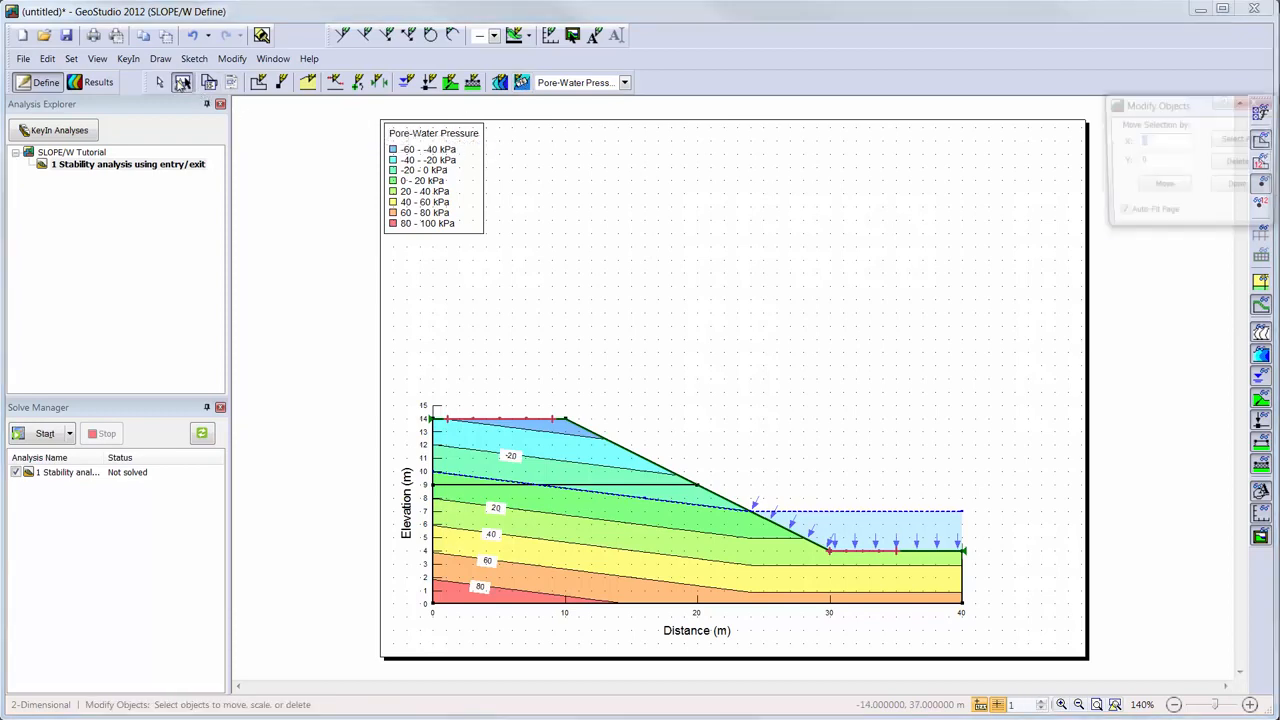
{"action": "left_click", "coordinate": [474, 191]}
{"action": "left_click_drag", "start_coordinate": [474, 191], "coordinate": [949, 422]}
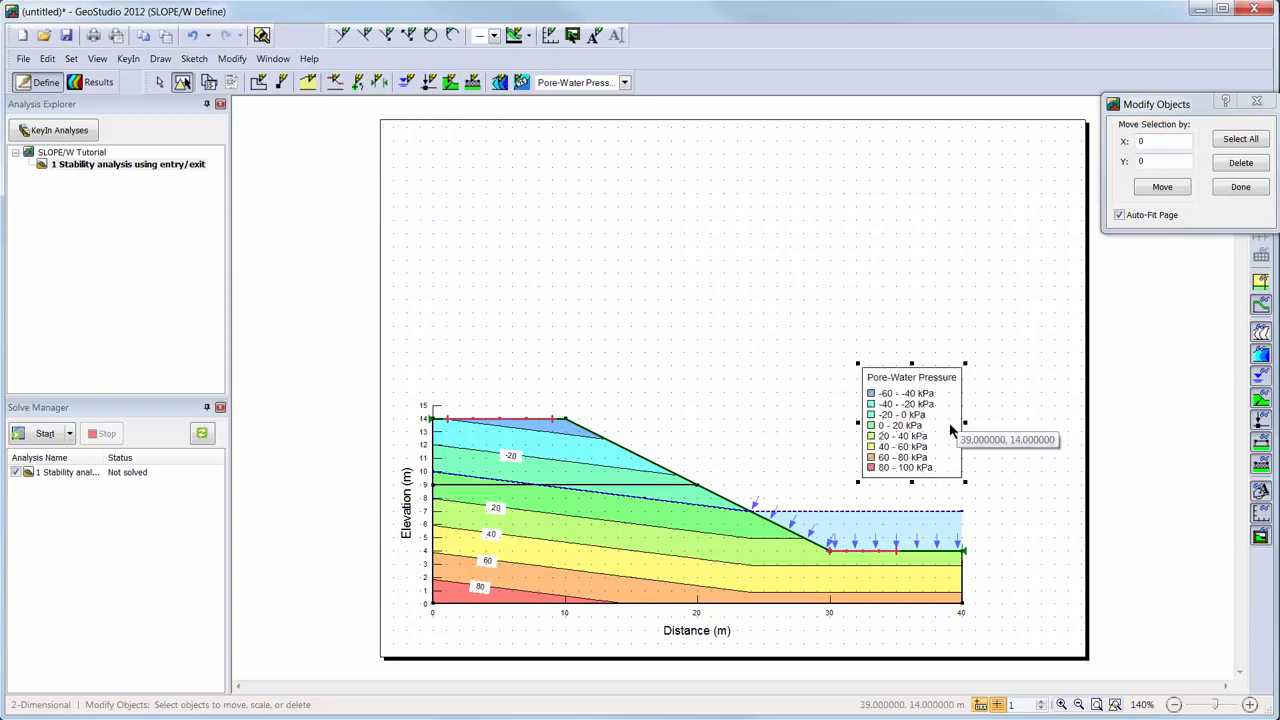
{"action": "left_click", "coordinate": [1241, 188]}
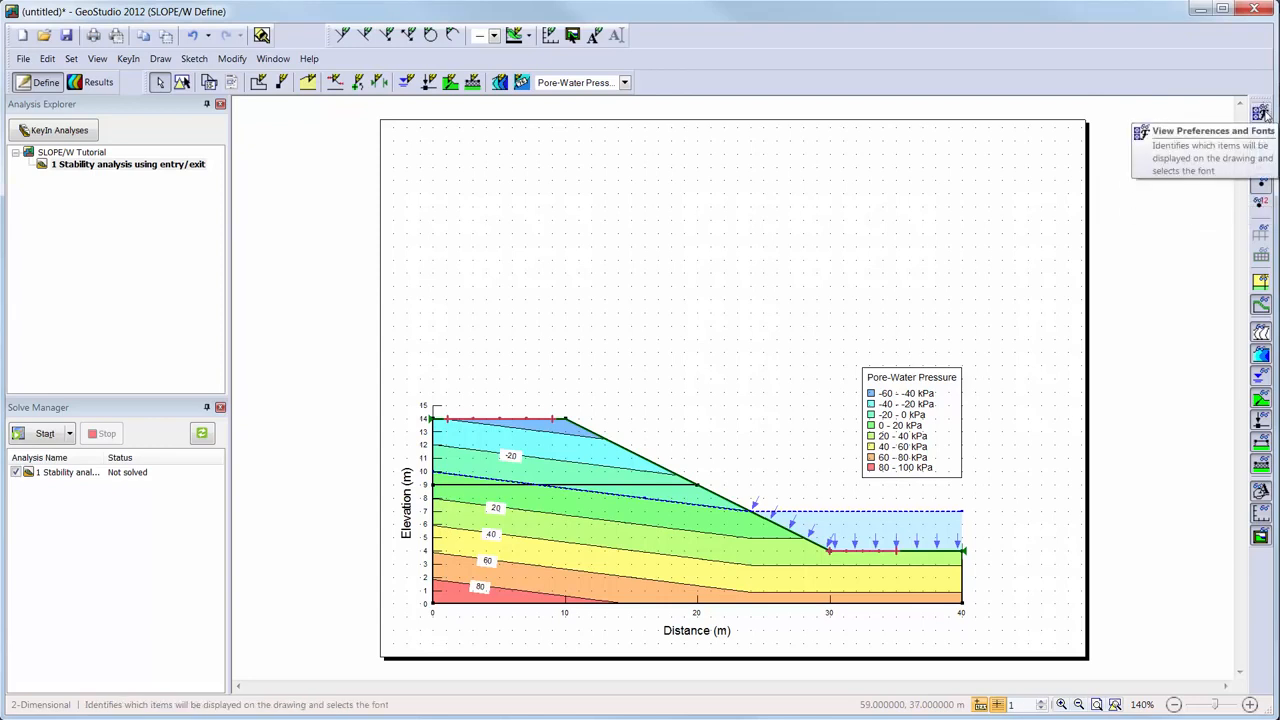
- Show the regions in their material colours with material name labels, and hide the contour lines, leaving the pore-water pressure conditions displayed
{"action": "left_click", "coordinate": [1262, 283]}
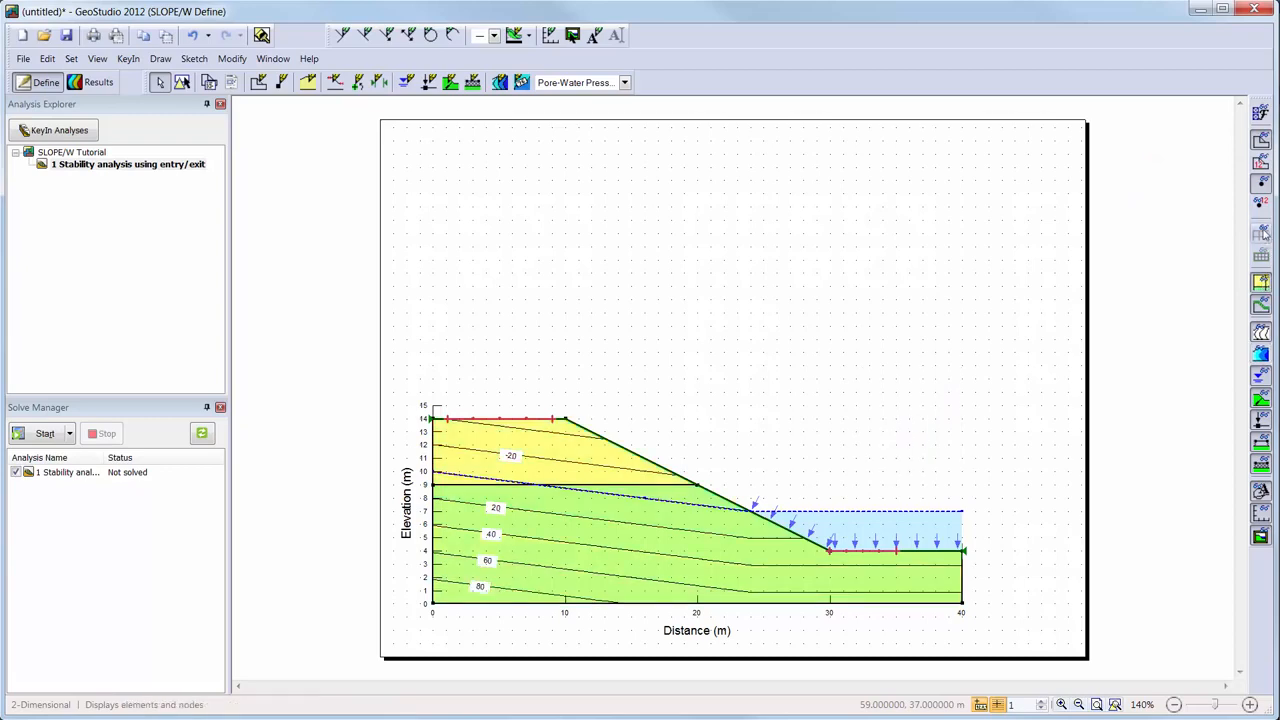
{"action": "left_click", "coordinate": [1263, 168]}
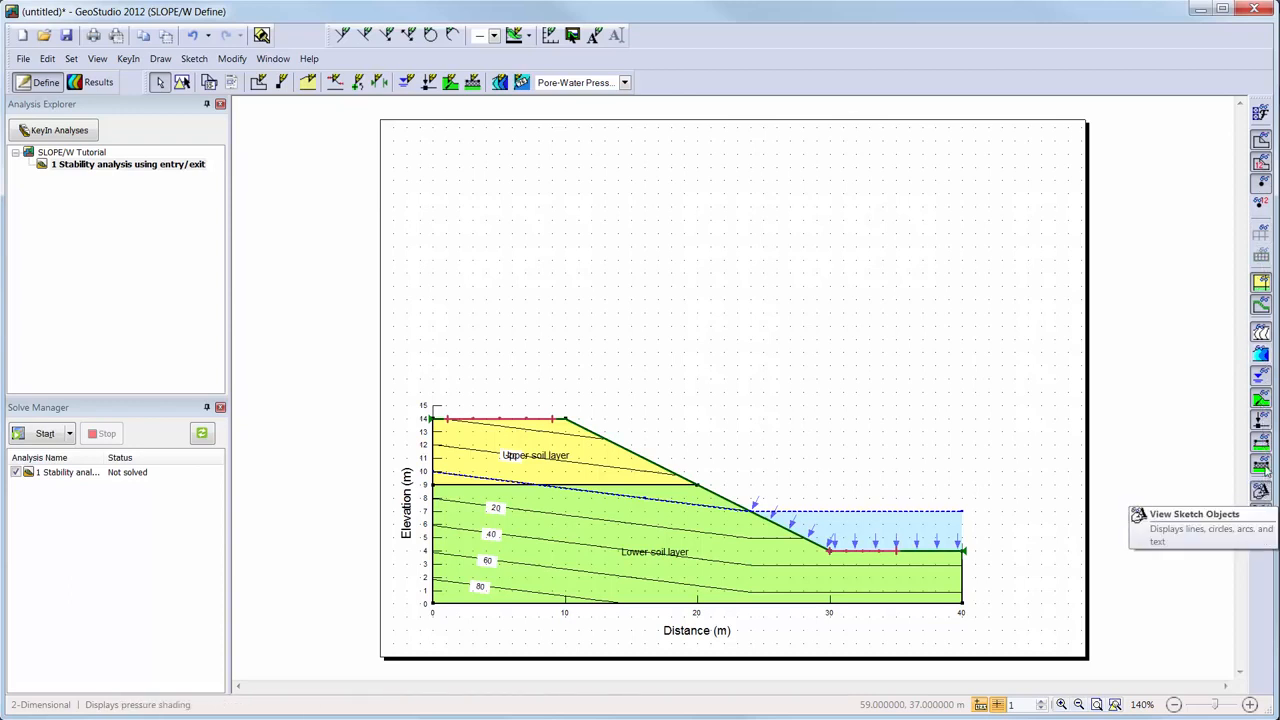
{"action": "left_click", "coordinate": [1261, 377]}
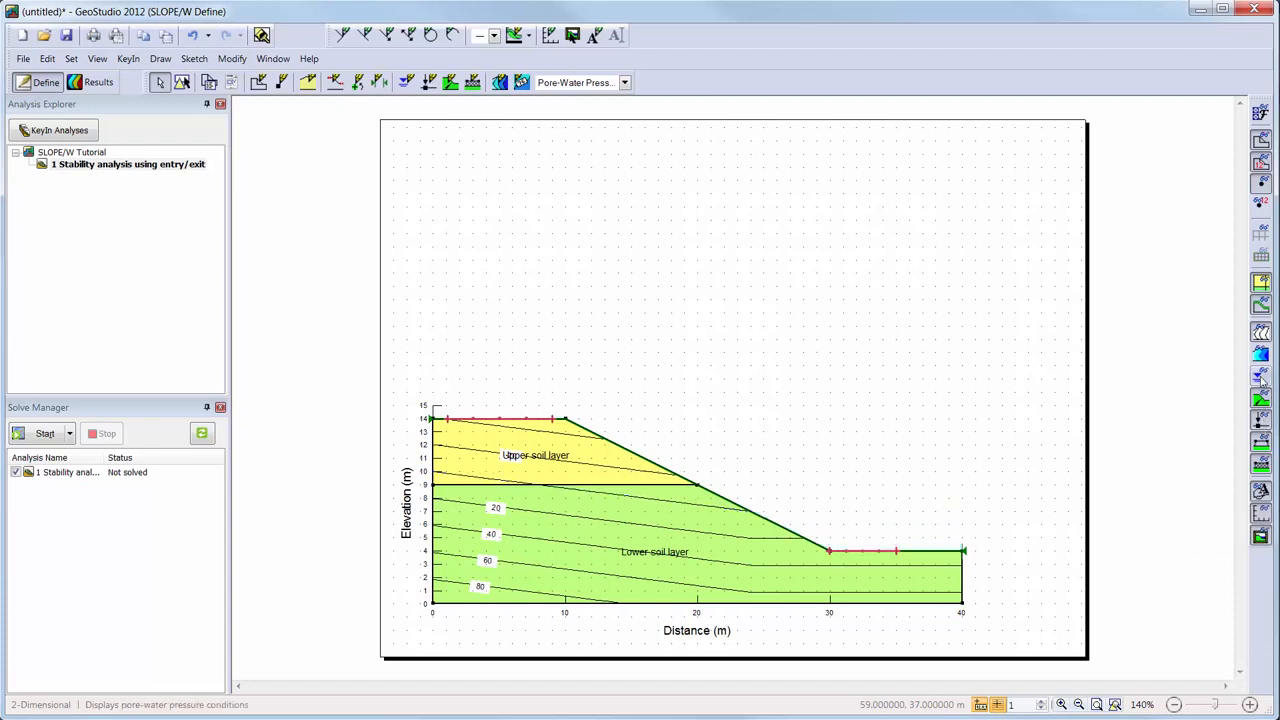
{"action": "left_click", "coordinate": [1261, 335]}
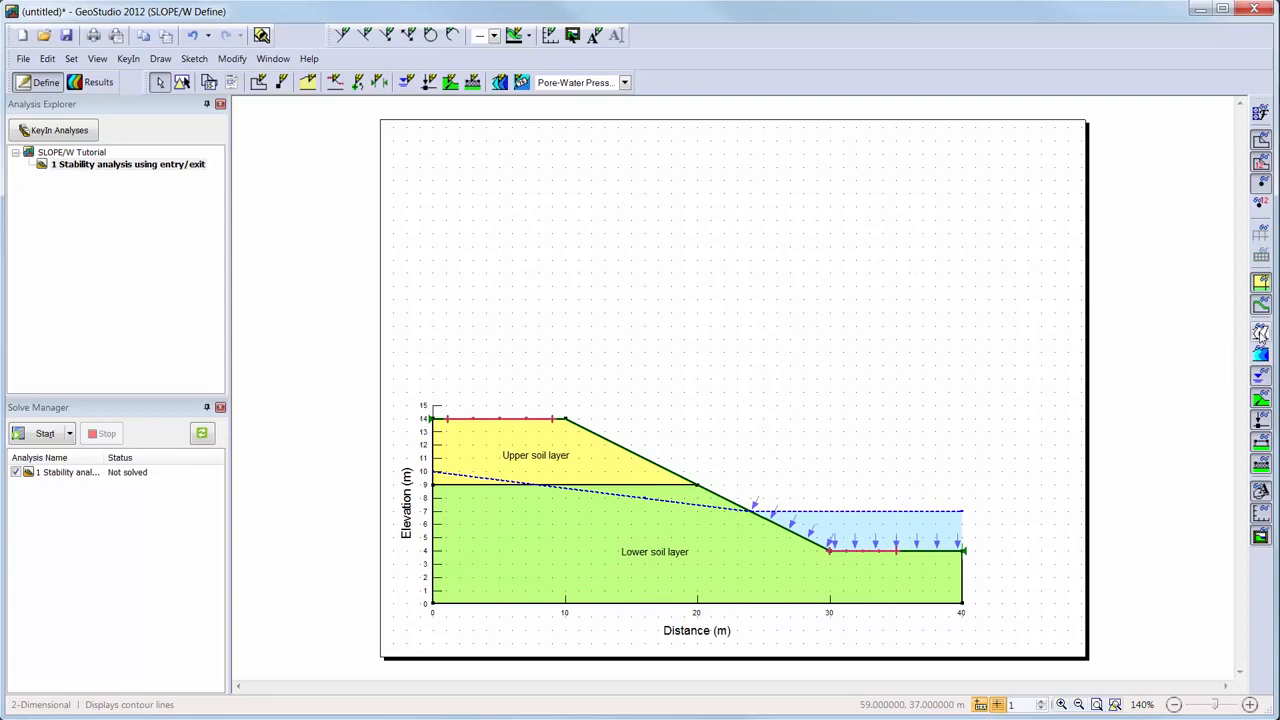
- Review the display preferences for geometry, SLOPE/W options, sketch items and fonts
{"action": "left_click", "coordinate": [96, 59]}
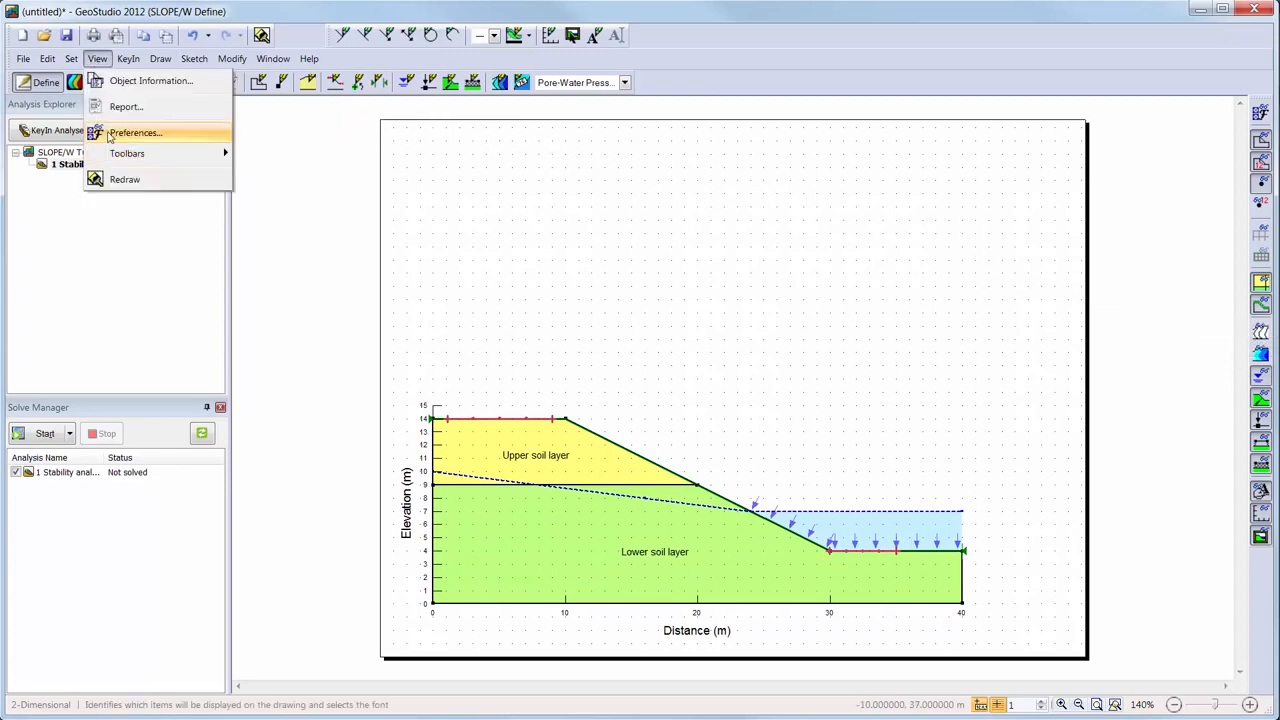
{"action": "left_click", "coordinate": [133, 133]}
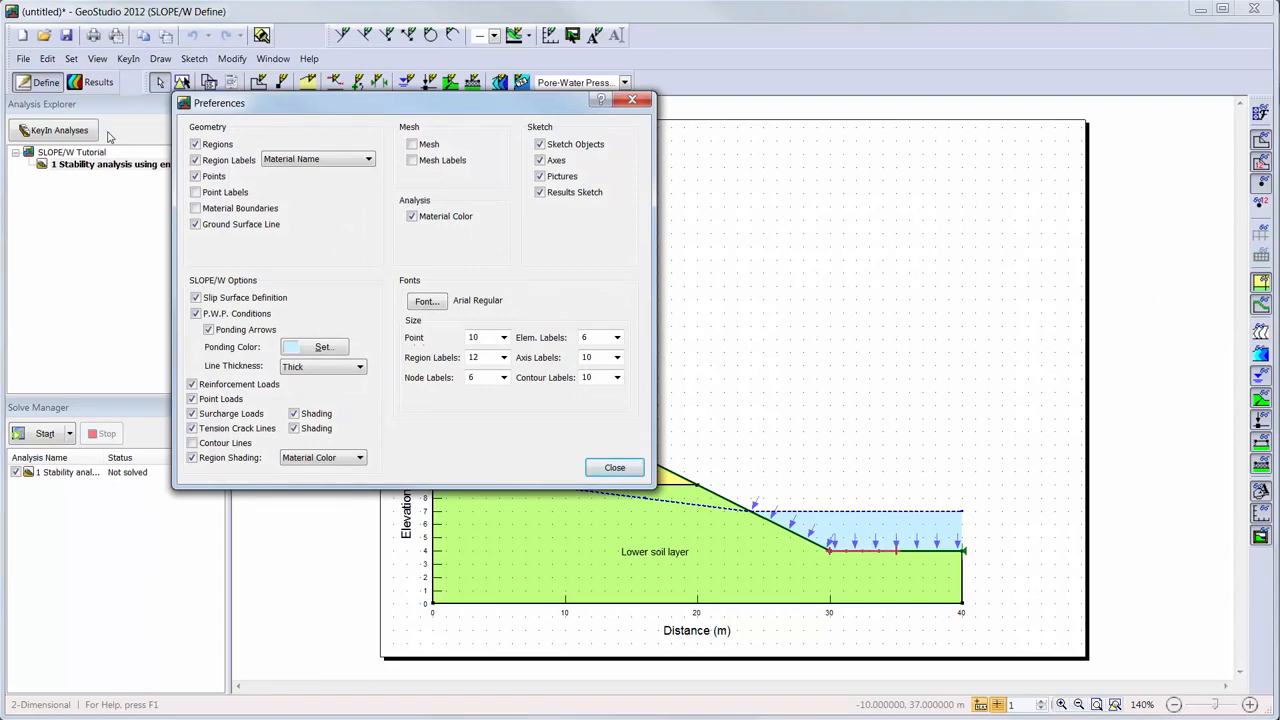
{"action": "left_click", "coordinate": [631, 474]}
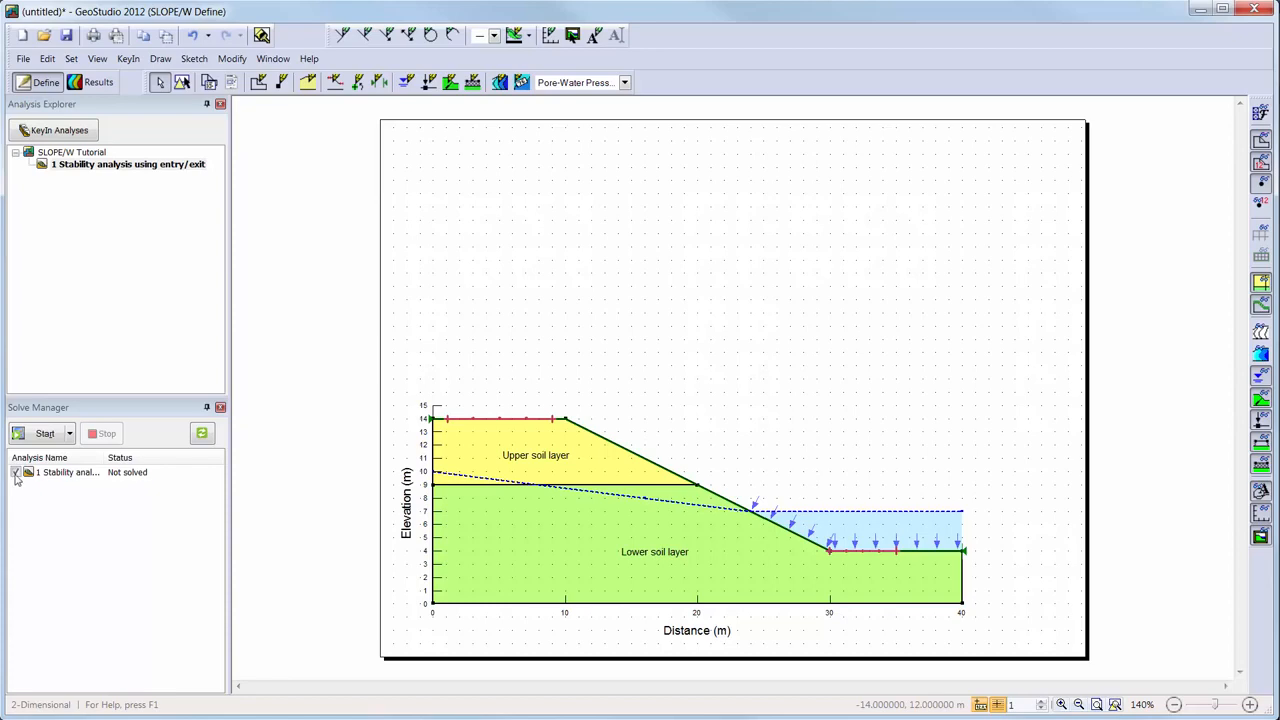
- Start solving the stability analysis, saving the project as SLOPE Tutorial_2
{"action": "left_click", "coordinate": [34, 436]}
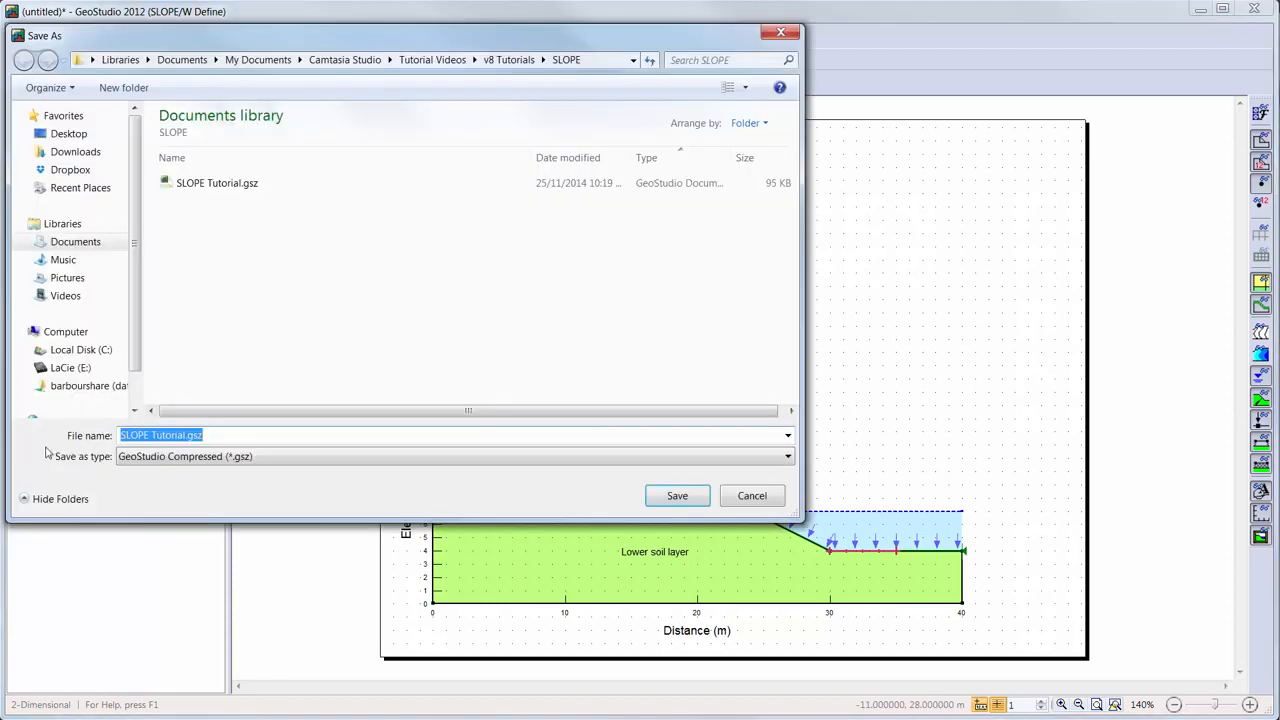
{"action": "left_click", "coordinate": [184, 435]}
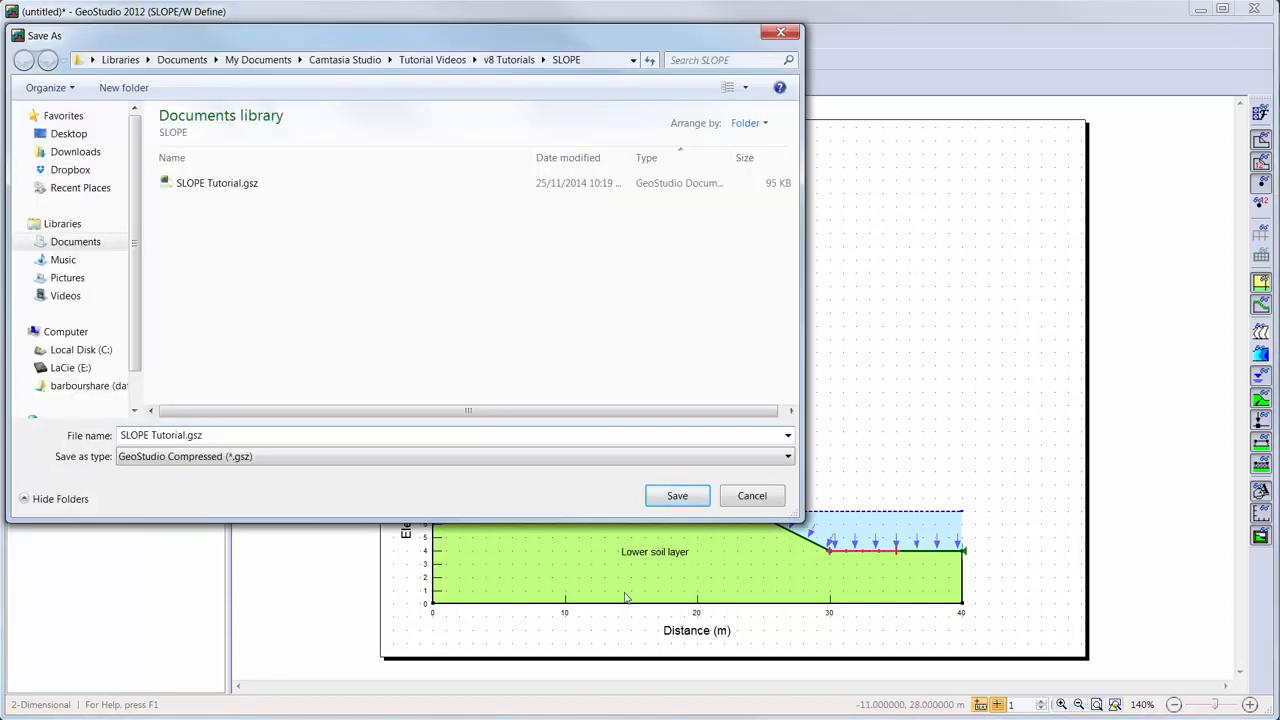
{"action": "type", "text": "_2"}
{"action": "left_click", "coordinate": [677, 496]}
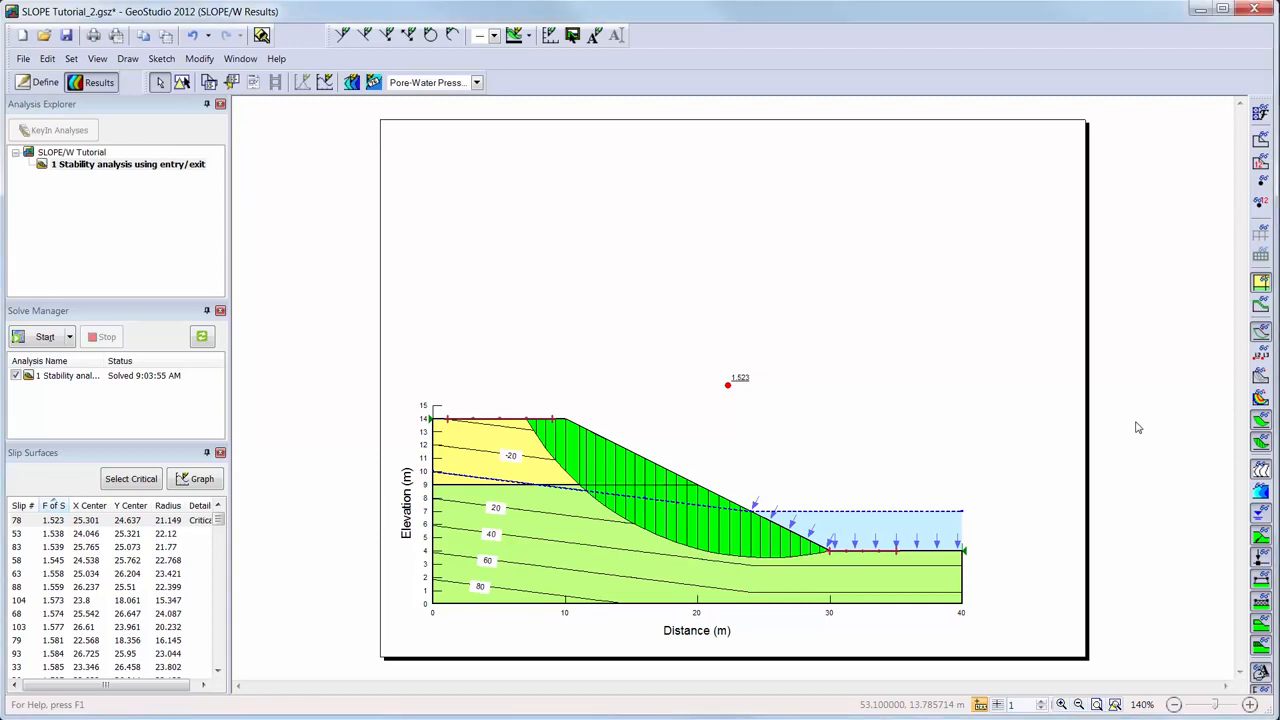
- View the pressure head contours on the results, switch to pore-water pressure shading, and check its contour settings
{"action": "left_click", "coordinate": [476, 83]}
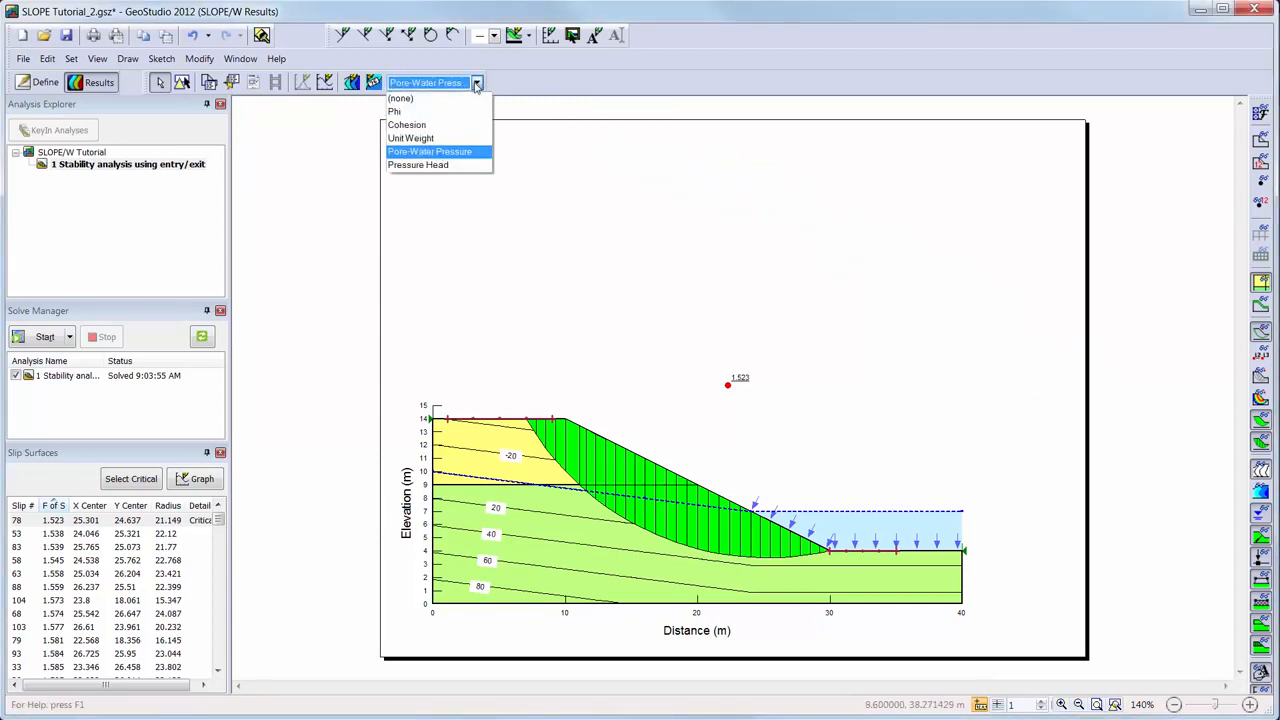
{"action": "left_click", "coordinate": [478, 165]}
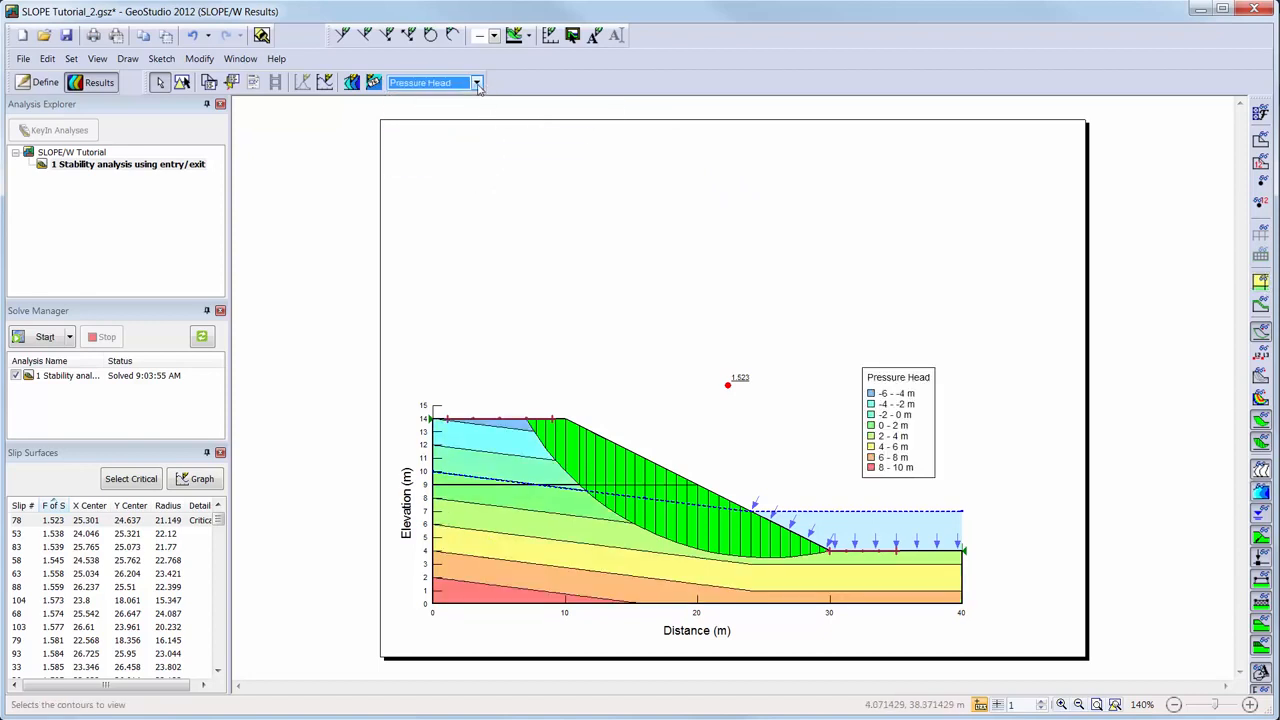
{"action": "left_click", "coordinate": [476, 83]}
{"action": "left_click", "coordinate": [476, 151]}
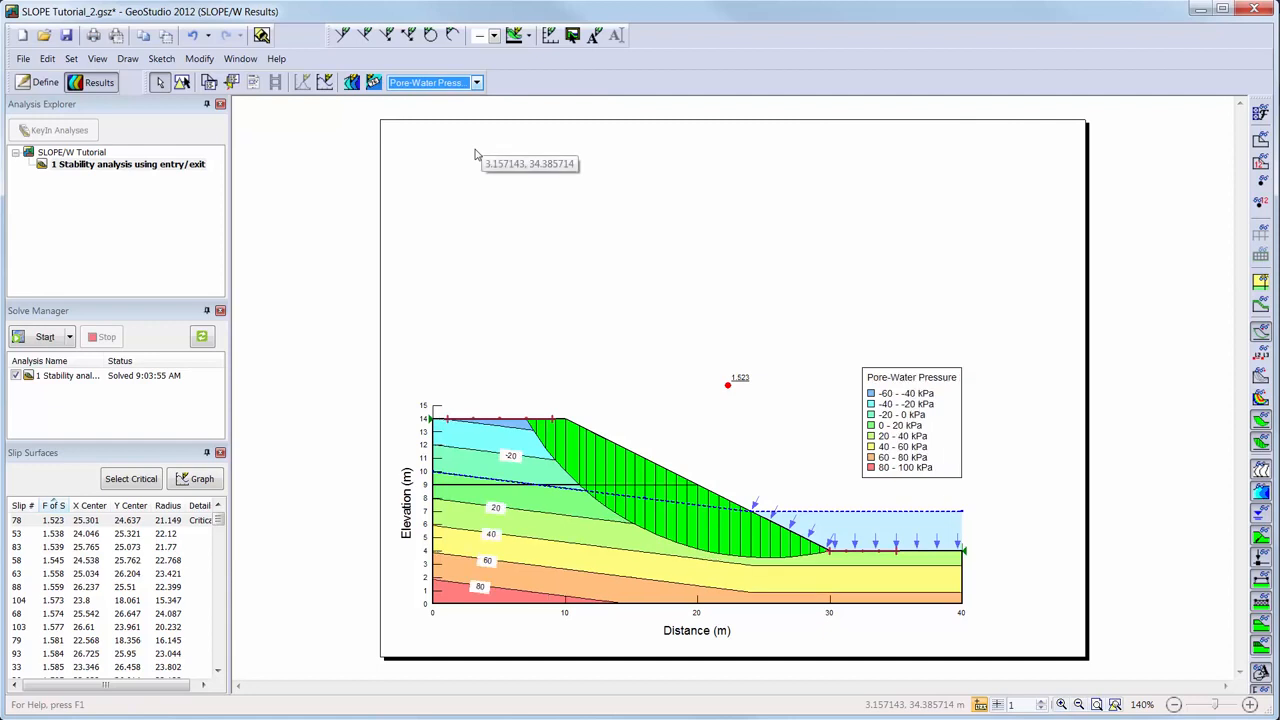
{"action": "left_click", "coordinate": [352, 83]}
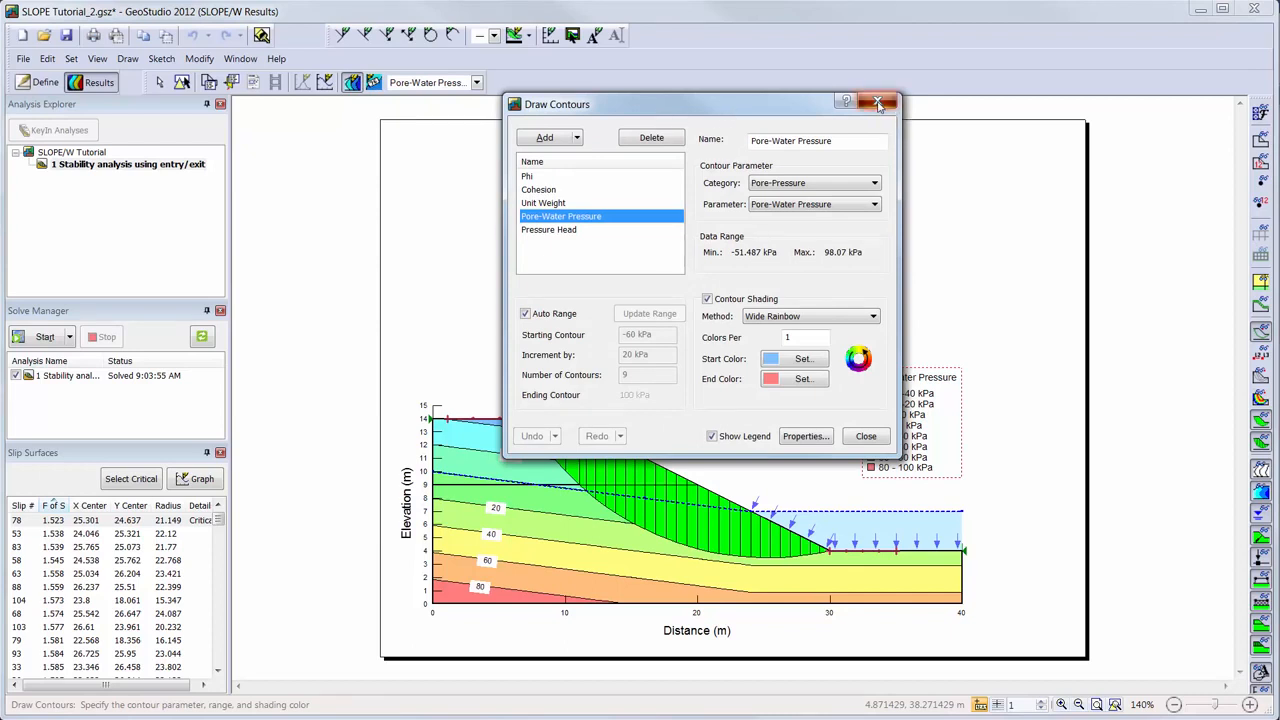
{"action": "left_click", "coordinate": [877, 104]}
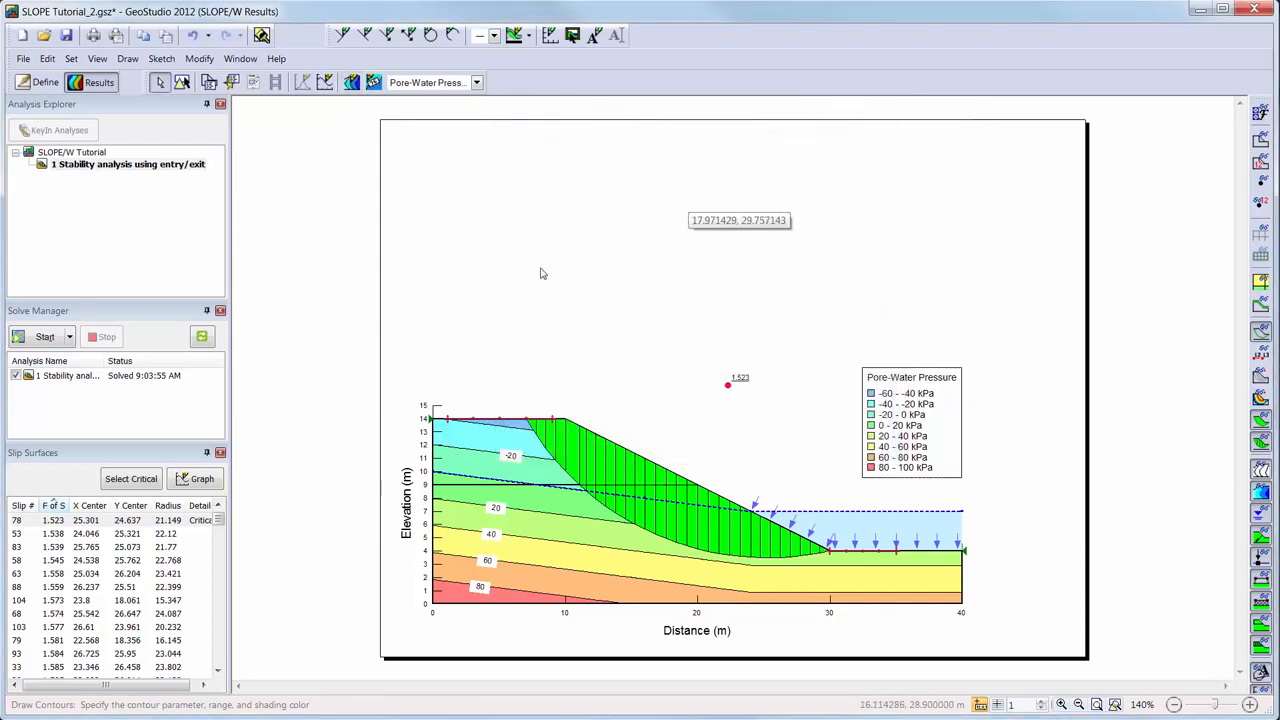
- Compare slip surfaces 83, 104 and 93 on the slope, and return to the critical slip surface
{"action": "left_click", "coordinate": [183, 547]}
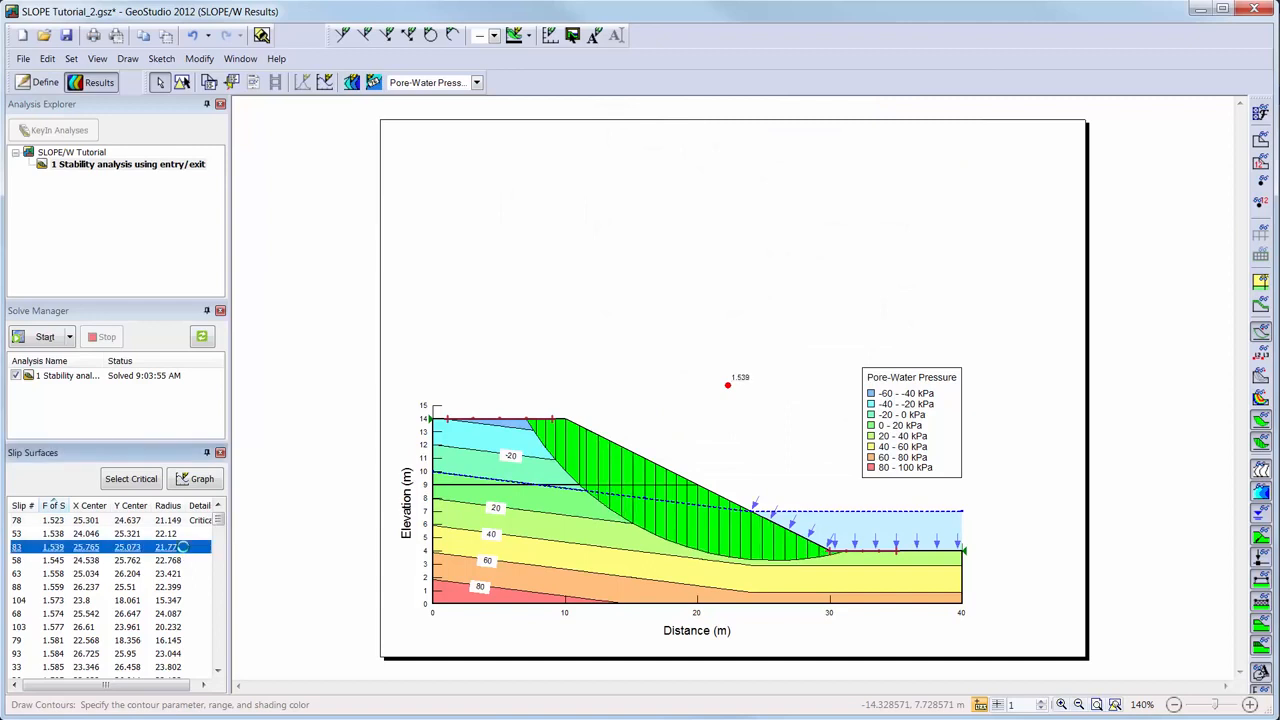
{"action": "left_click", "coordinate": [170, 600]}
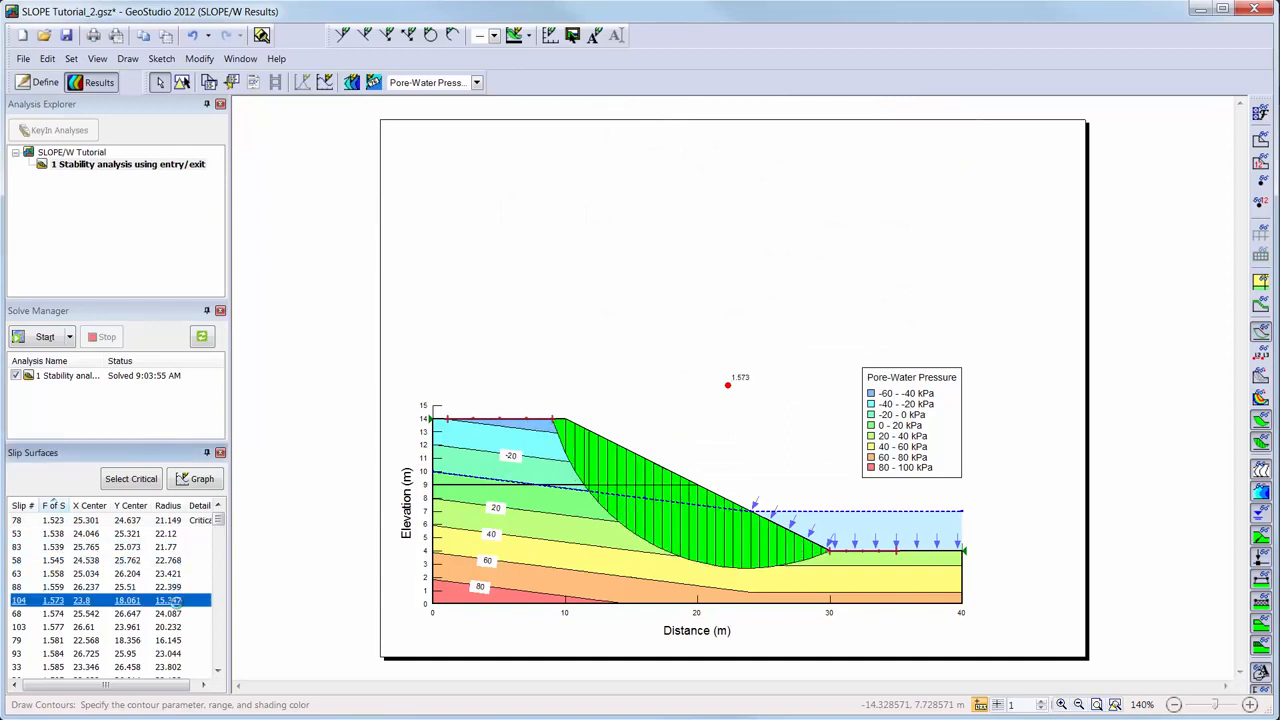
{"action": "left_click", "coordinate": [175, 654]}
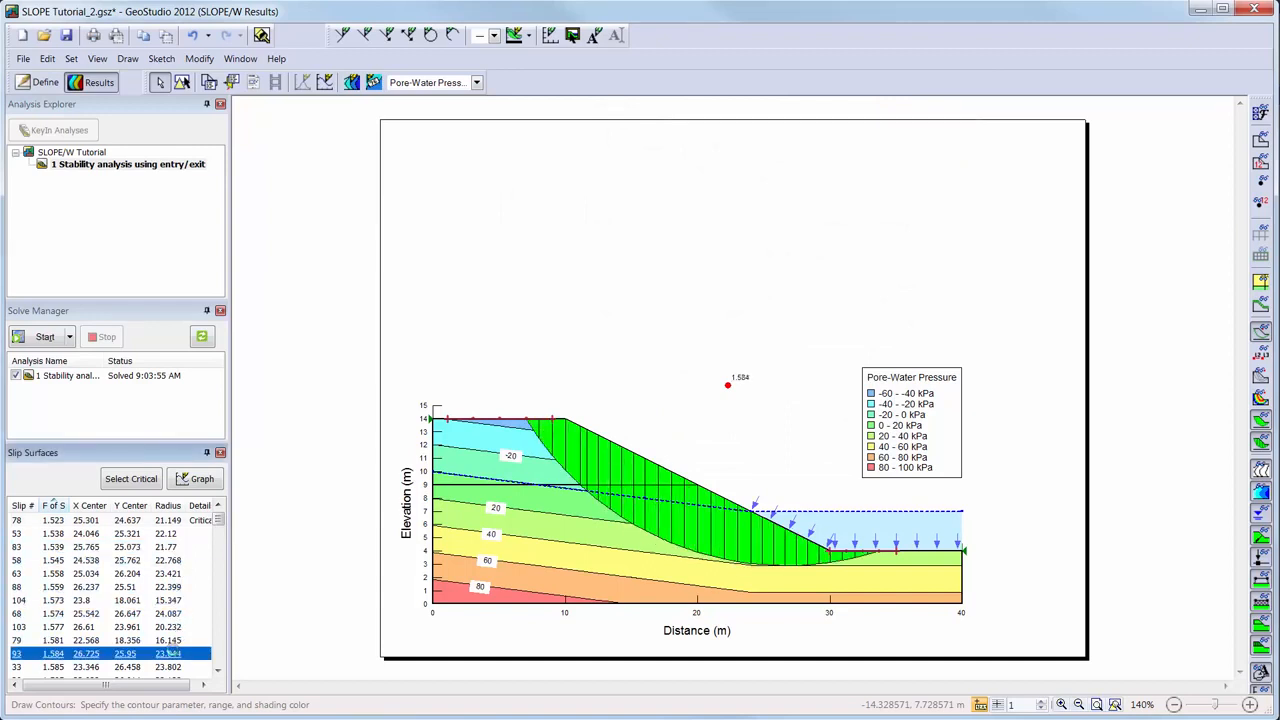
{"action": "left_click", "coordinate": [131, 479]}
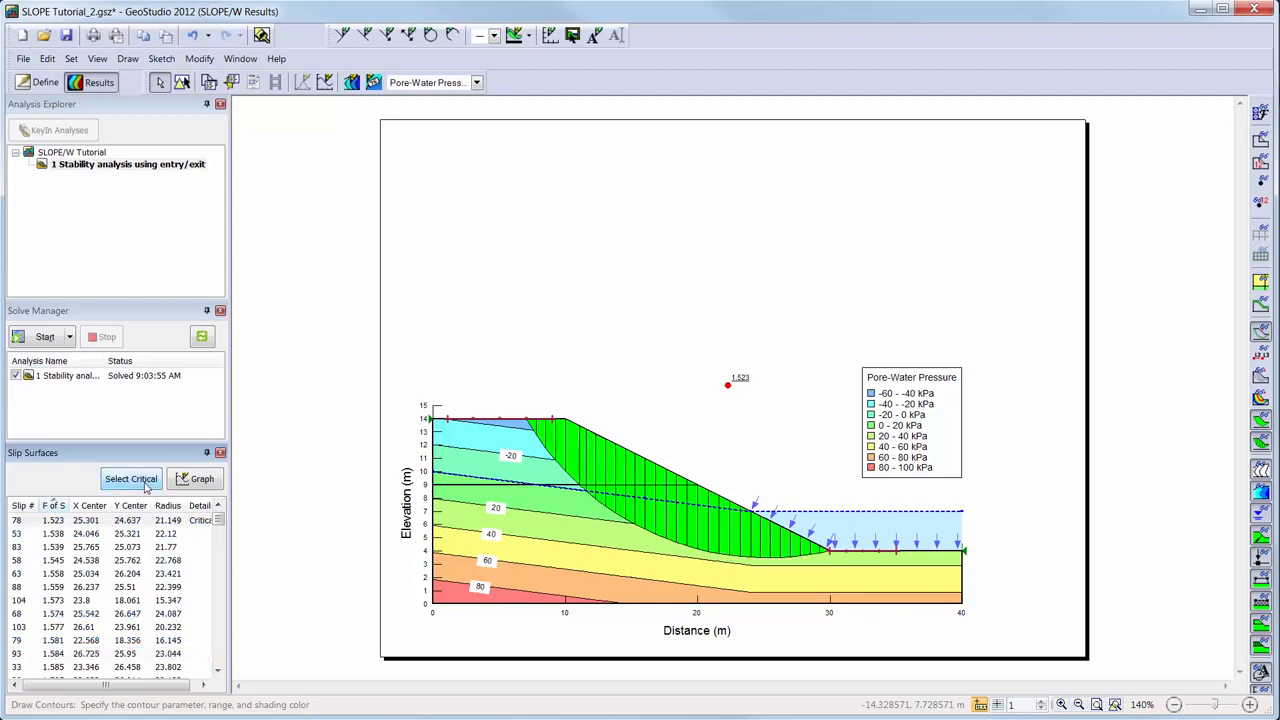
- View the factor of safety versus lambda graph for the critical slip surface, and add a new graph named Pore-water pressure
{"action": "left_click", "coordinate": [197, 480]}
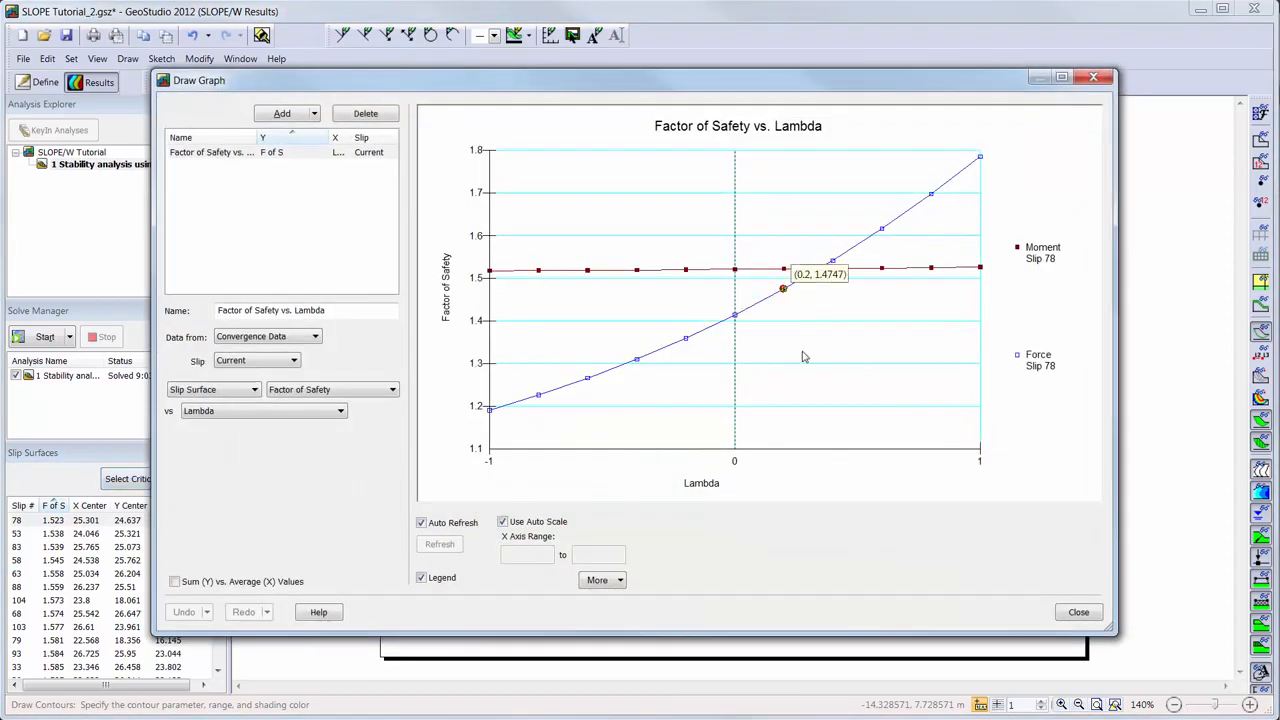
{"action": "mouse_move", "coordinate": [820, 286]}
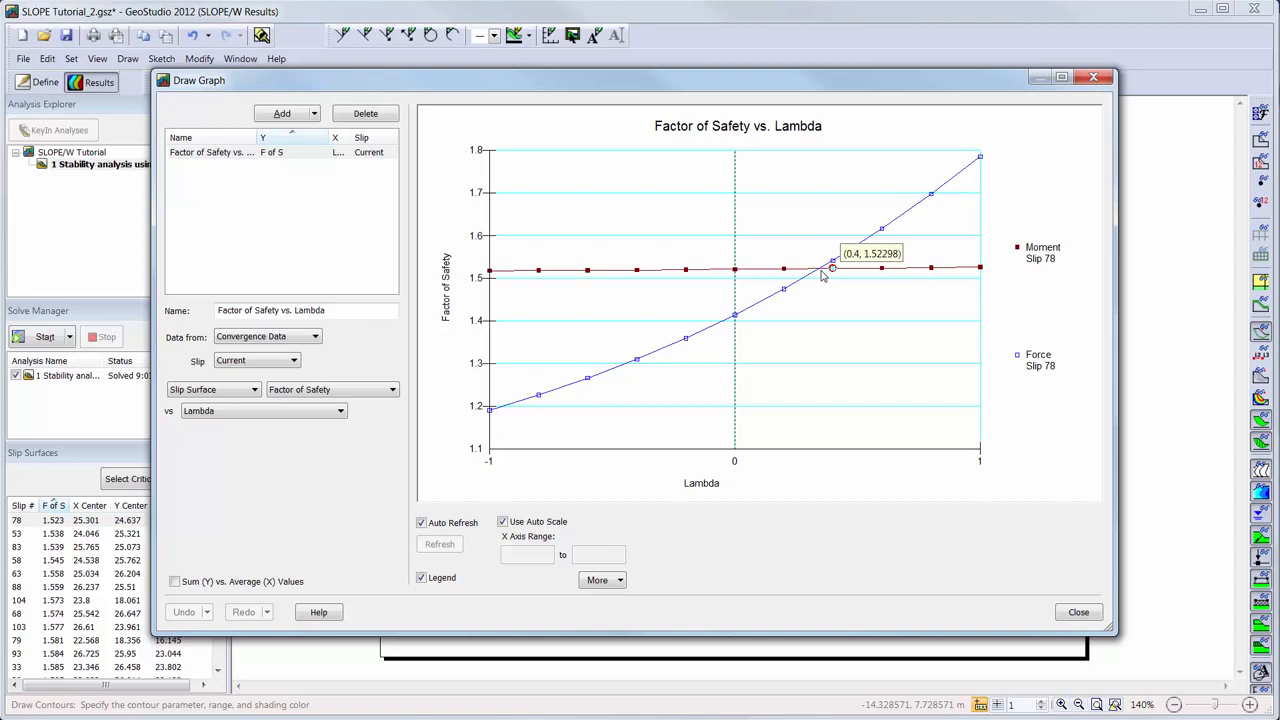
{"action": "left_click", "coordinate": [284, 114]}
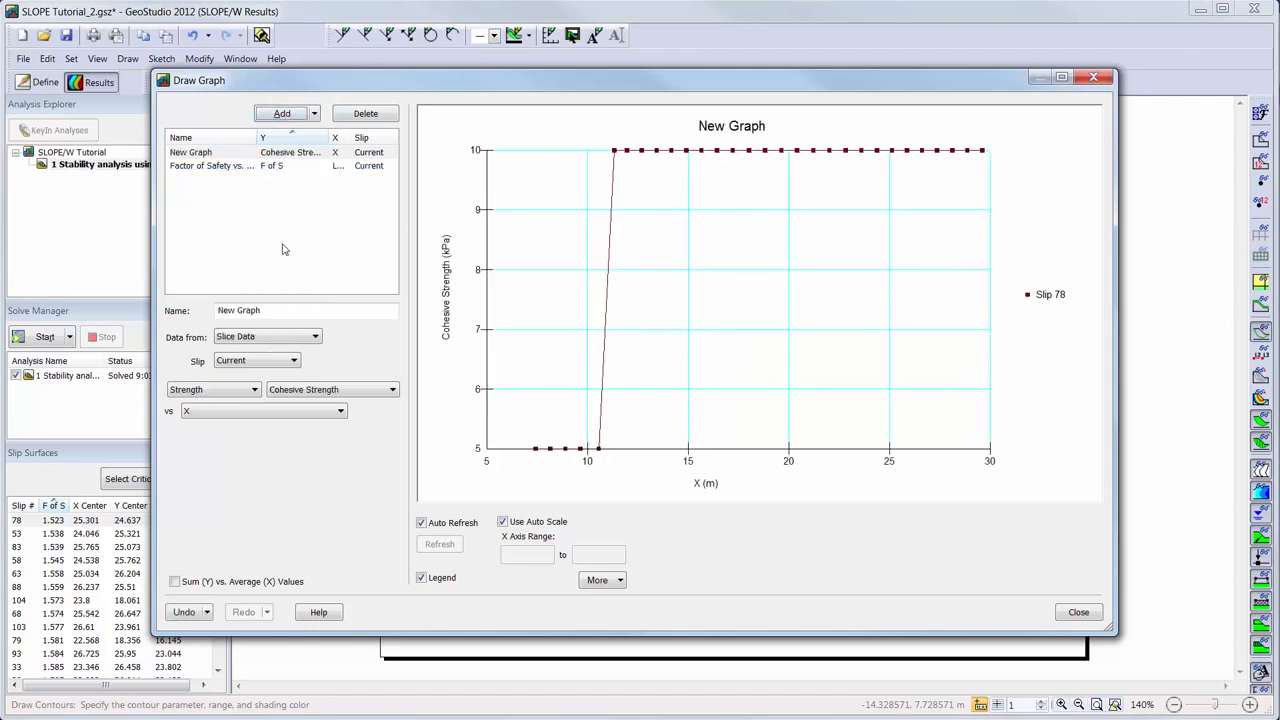
{"action": "left_click_drag", "start_coordinate": [281, 312], "coordinate": [174, 301]}
{"action": "type", "text": "Pore-water pressure"}
- Plot pore-water pressure against slice number in the new graph, using slice data for the current slip surface
{"action": "left_click", "coordinate": [295, 339]}
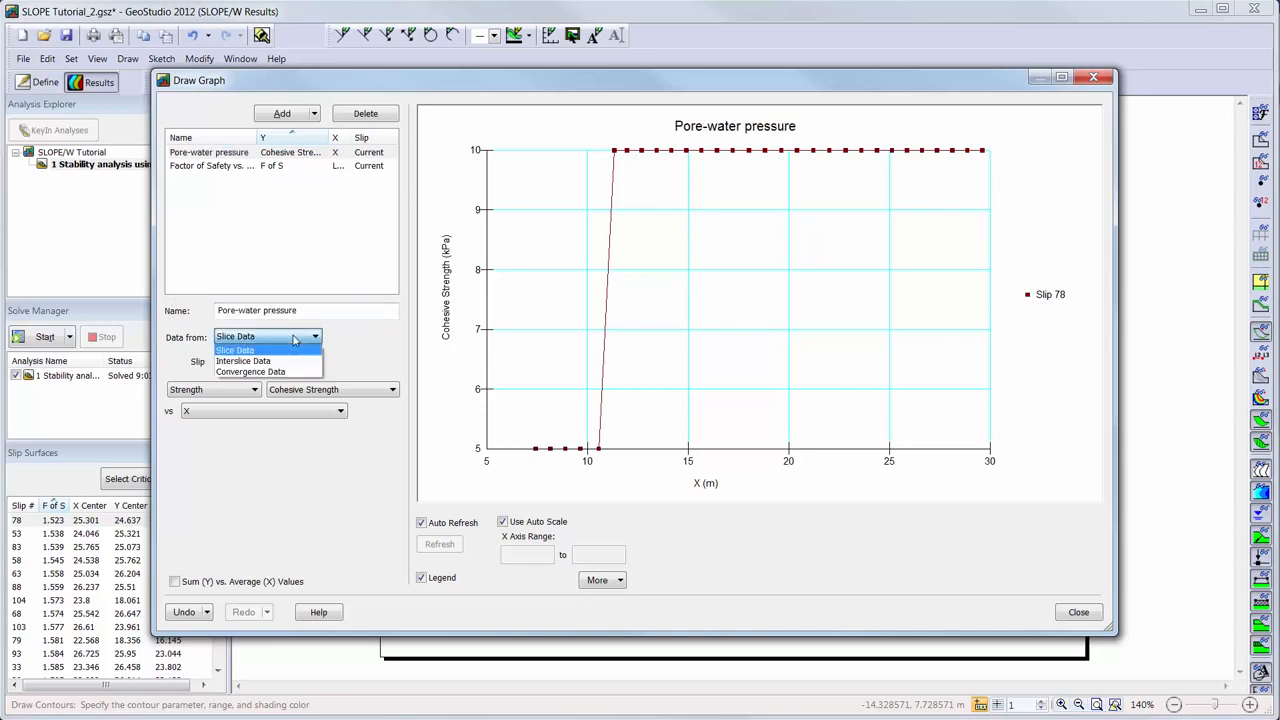
{"action": "left_click", "coordinate": [293, 341]}
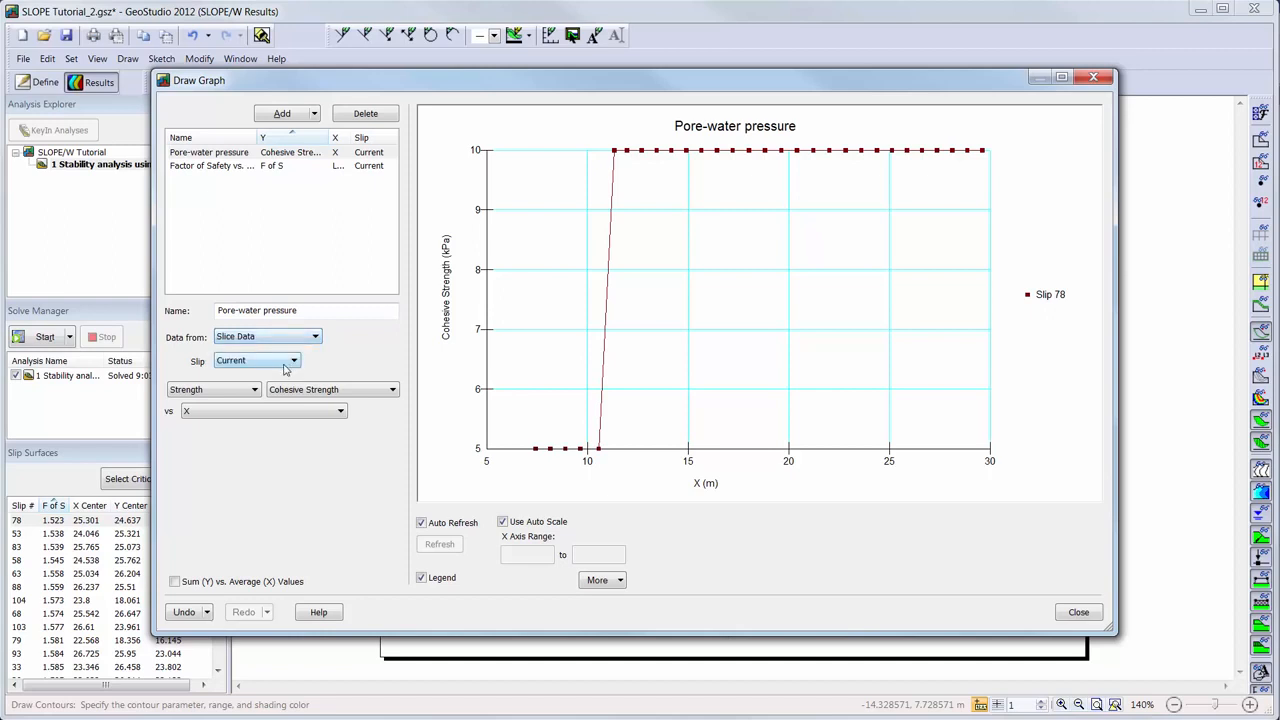
{"action": "left_click", "coordinate": [286, 365]}
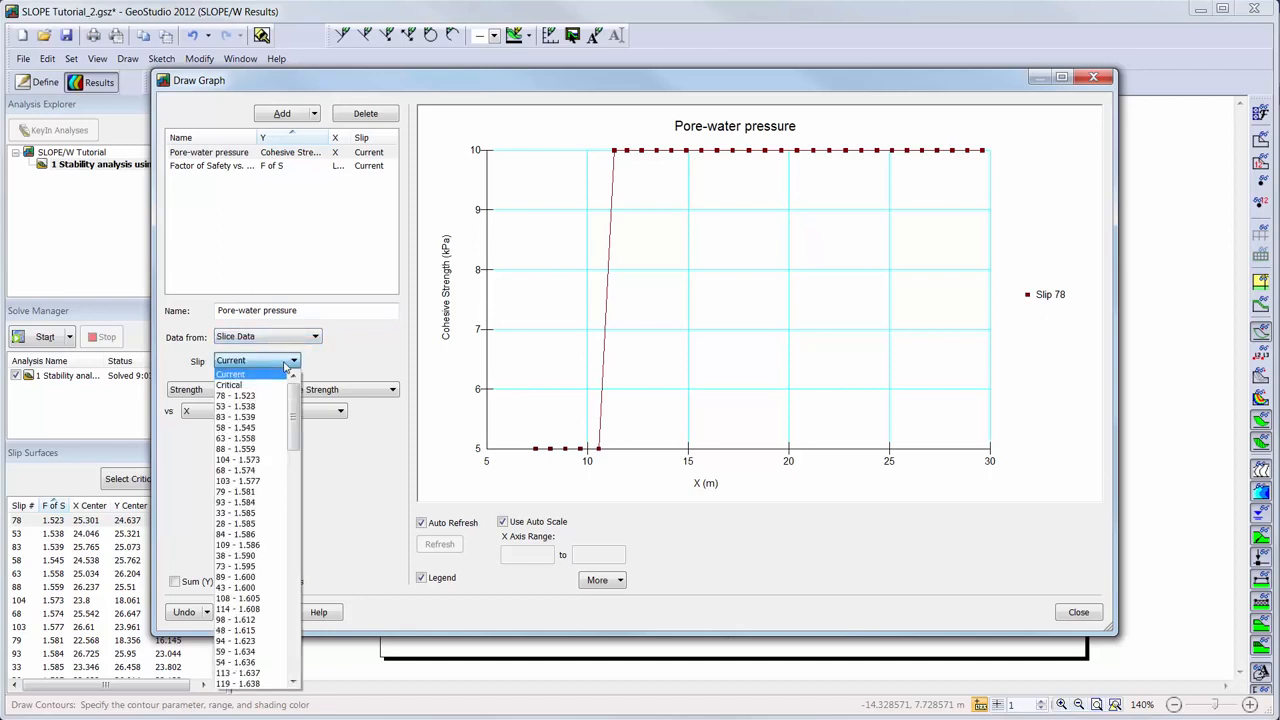
{"action": "left_click", "coordinate": [286, 366]}
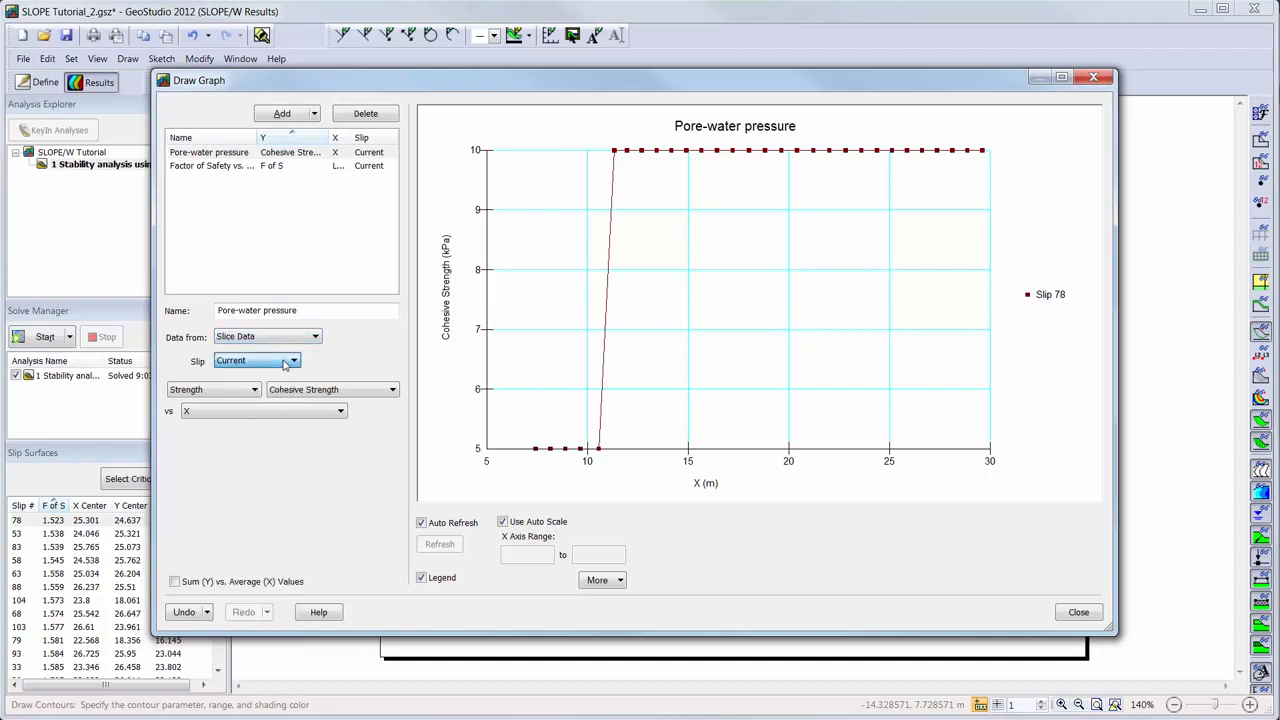
{"action": "left_click", "coordinate": [240, 392]}
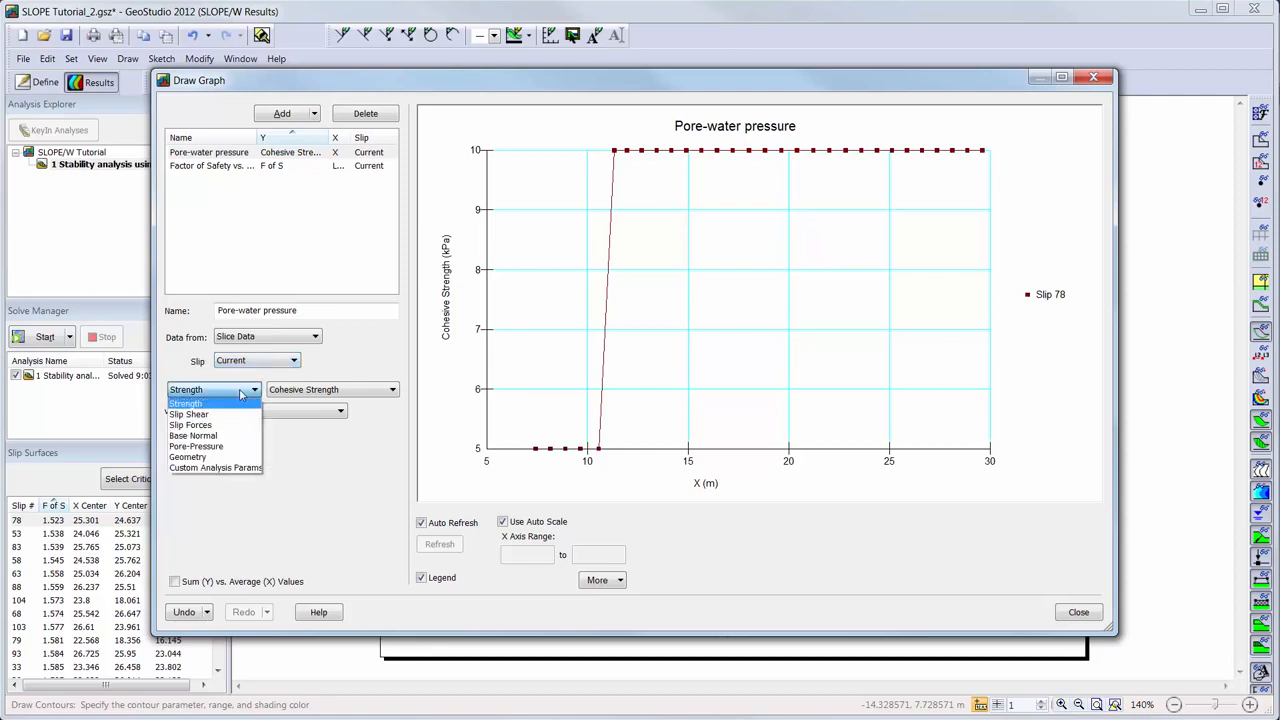
{"action": "left_click", "coordinate": [224, 449]}
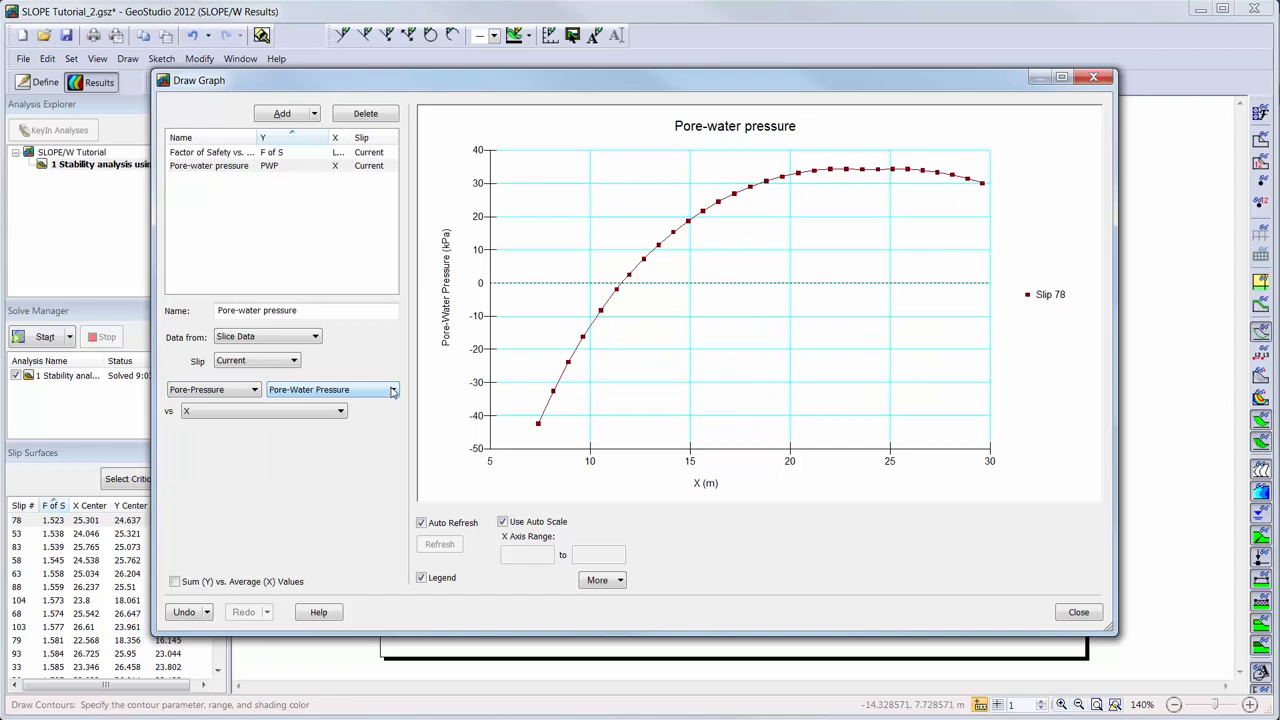
{"action": "left_click", "coordinate": [342, 411]}
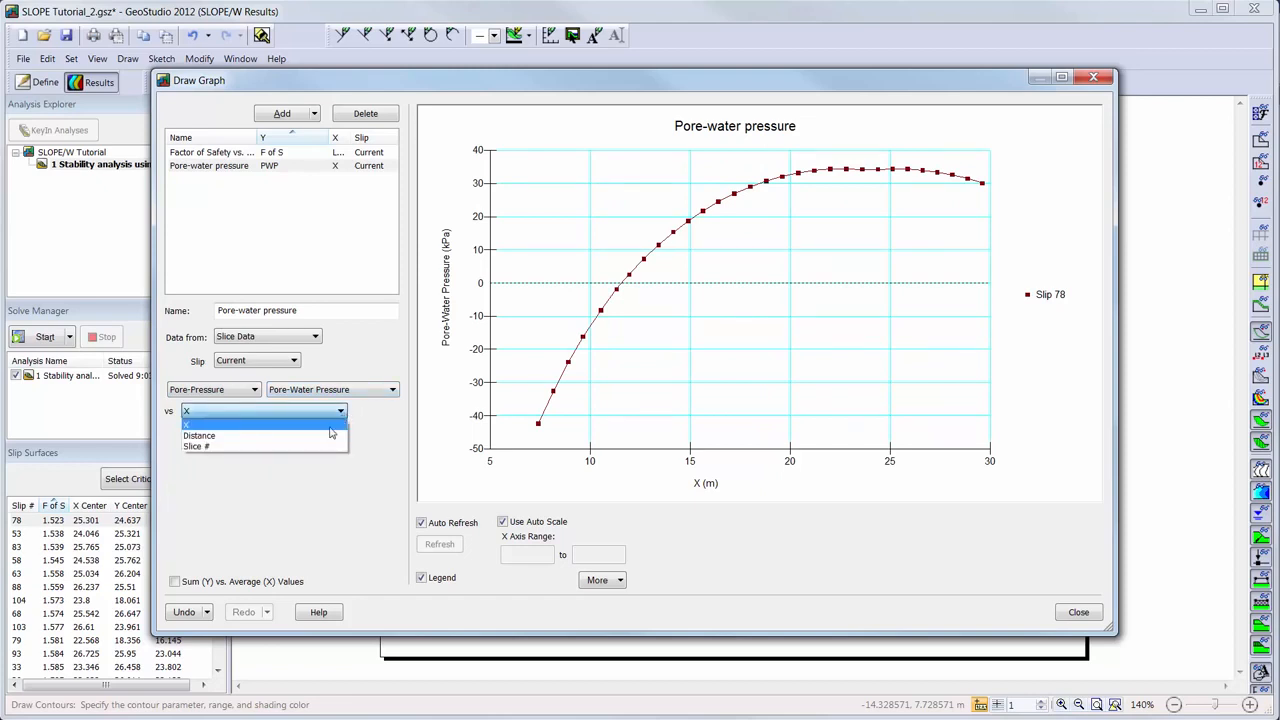
{"action": "left_click", "coordinate": [200, 446]}
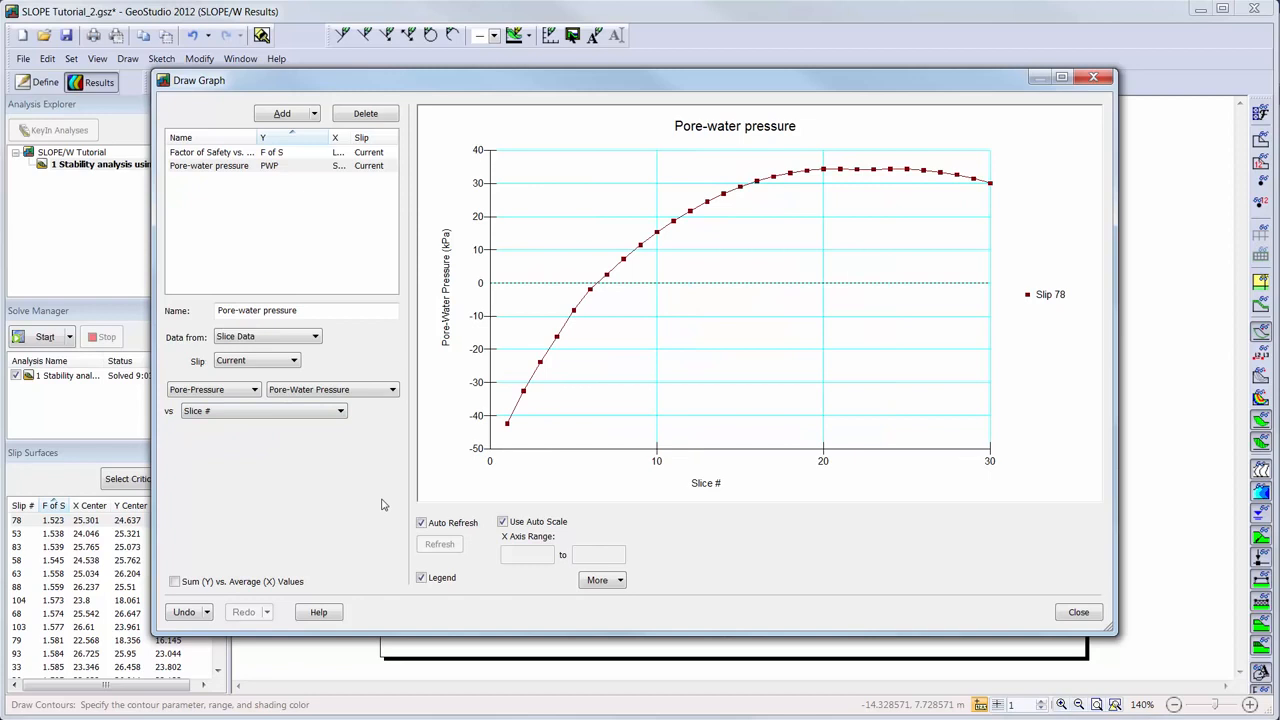
- Review the graph's copy, export and display options, set its label font size to 12, and close the graph
{"action": "left_click", "coordinate": [620, 581]}
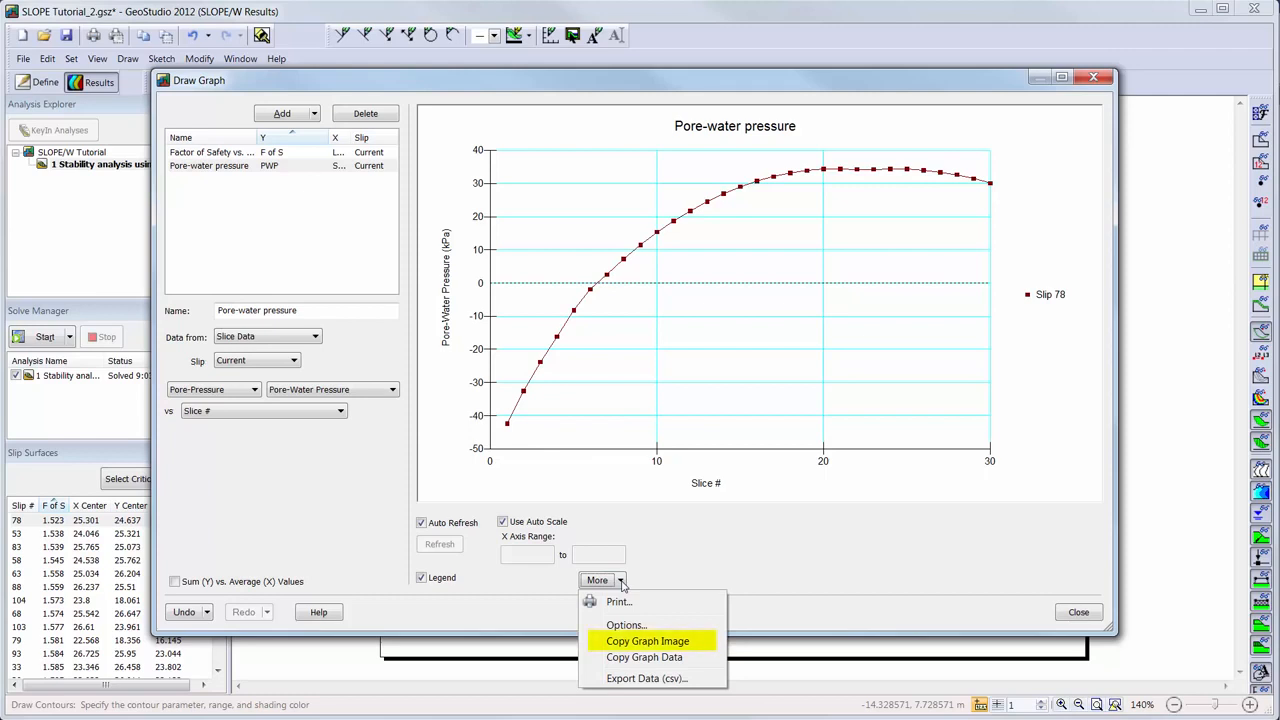
{"action": "key", "text": "Down"}
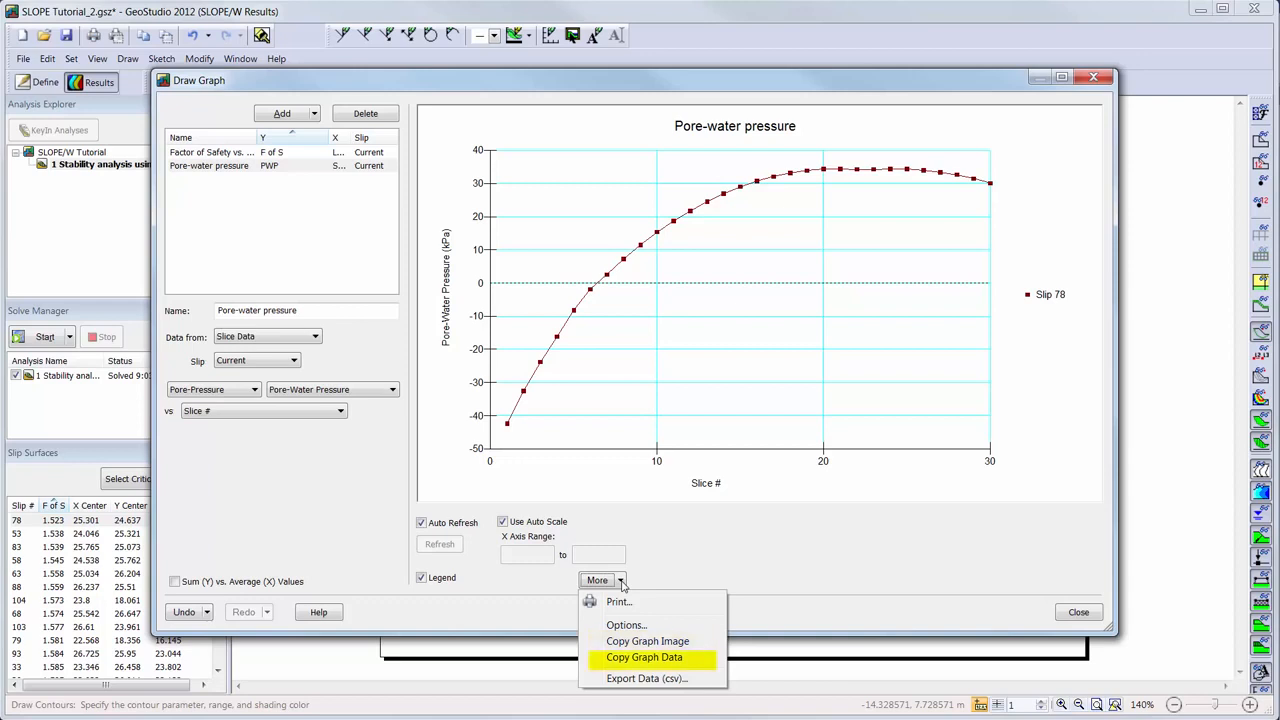
{"action": "key", "text": "Down"}
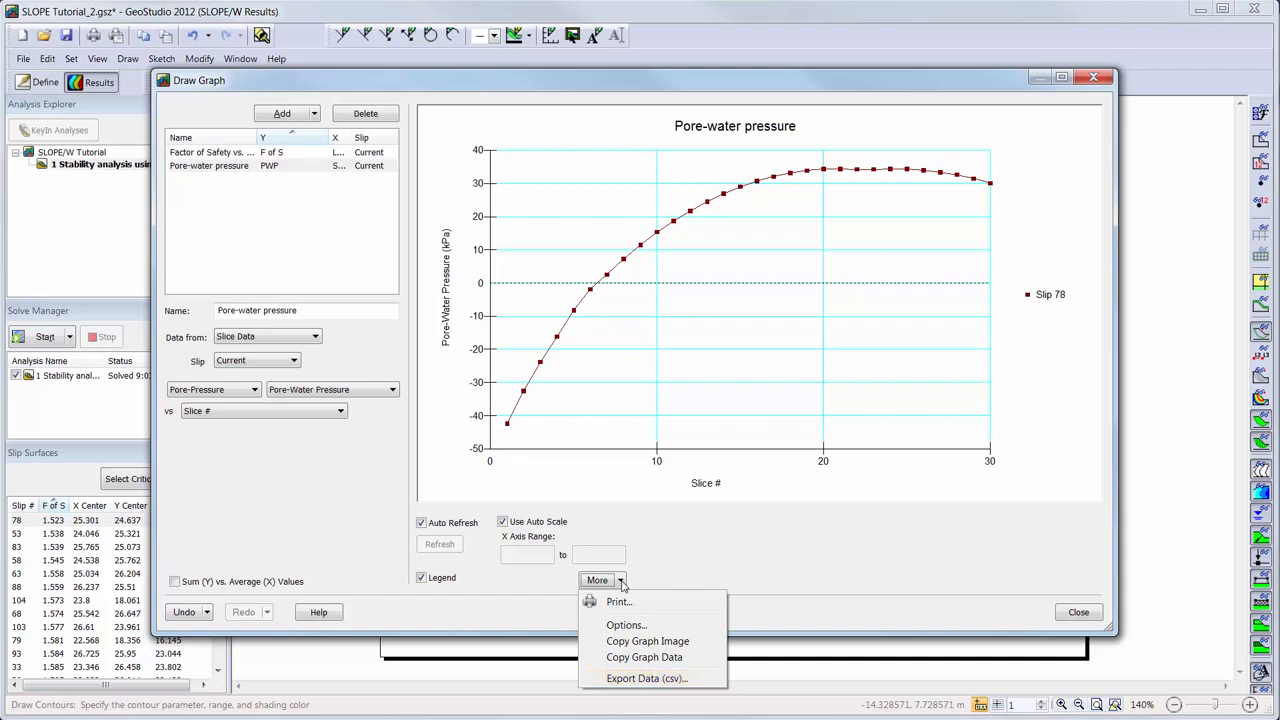
{"action": "left_click", "coordinate": [628, 625]}
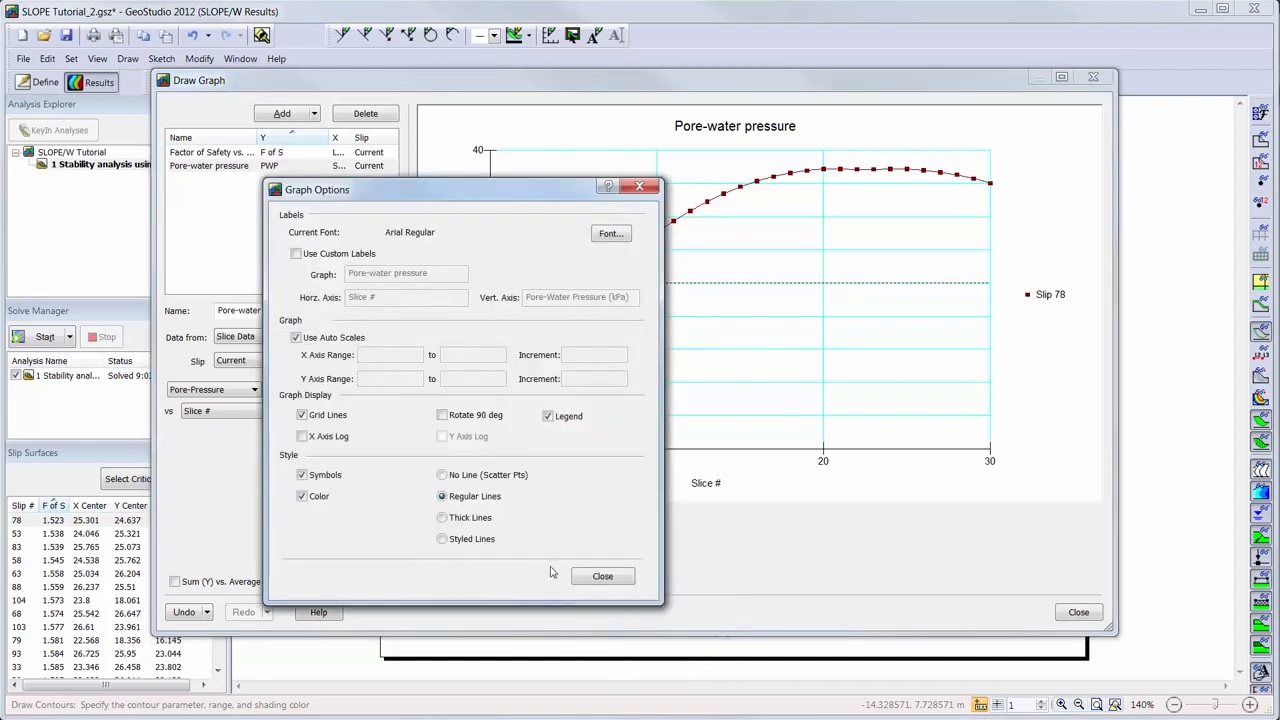
{"action": "left_click", "coordinate": [297, 254]}
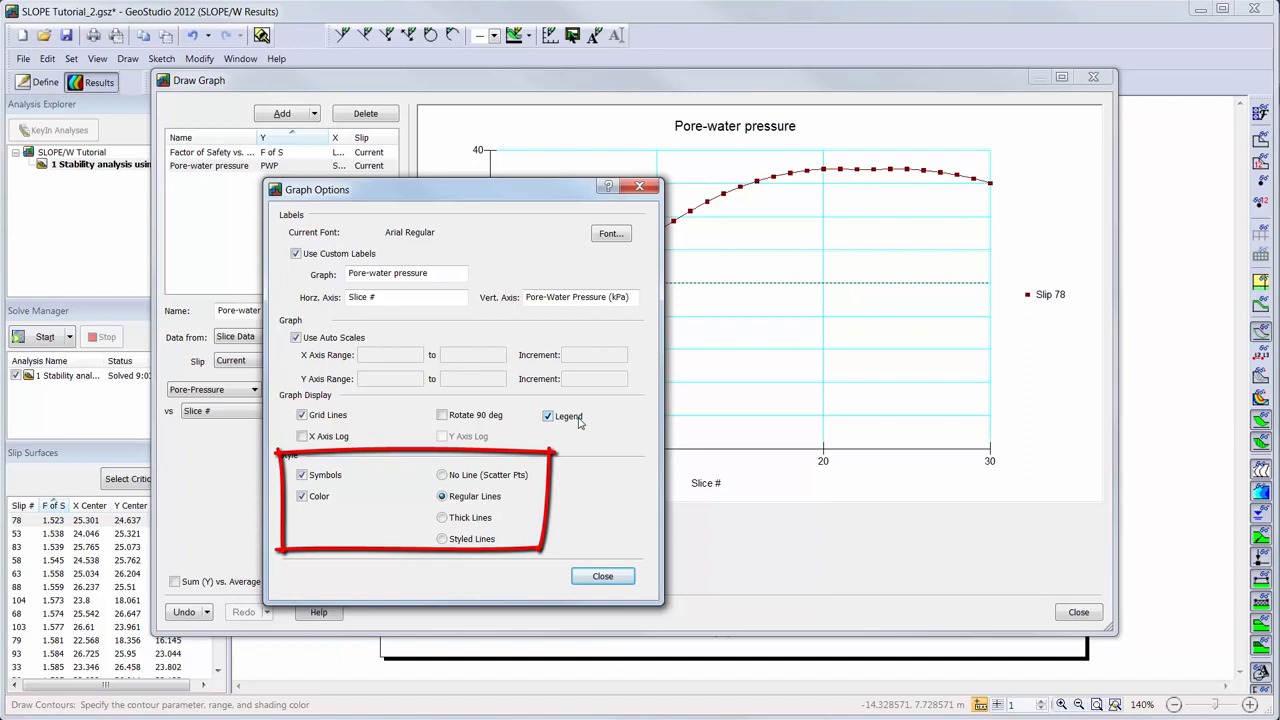
{"action": "left_click", "coordinate": [610, 237]}
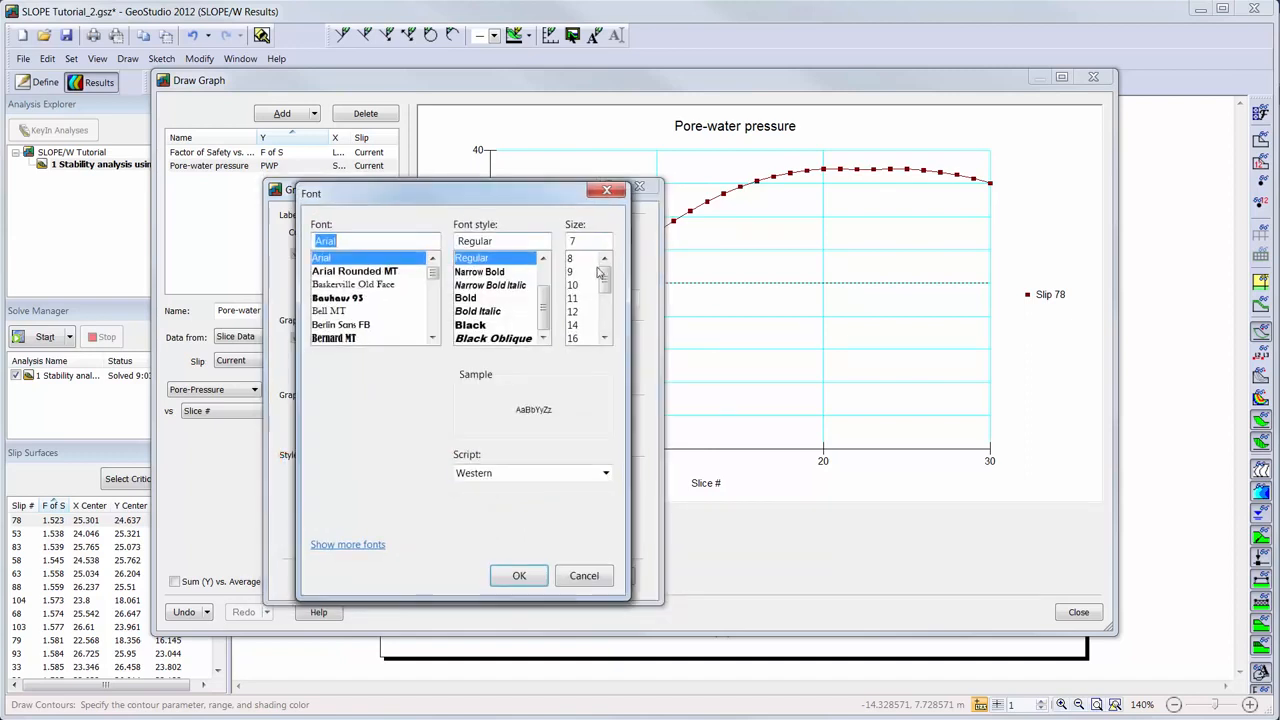
{"action": "left_click", "coordinate": [585, 312]}
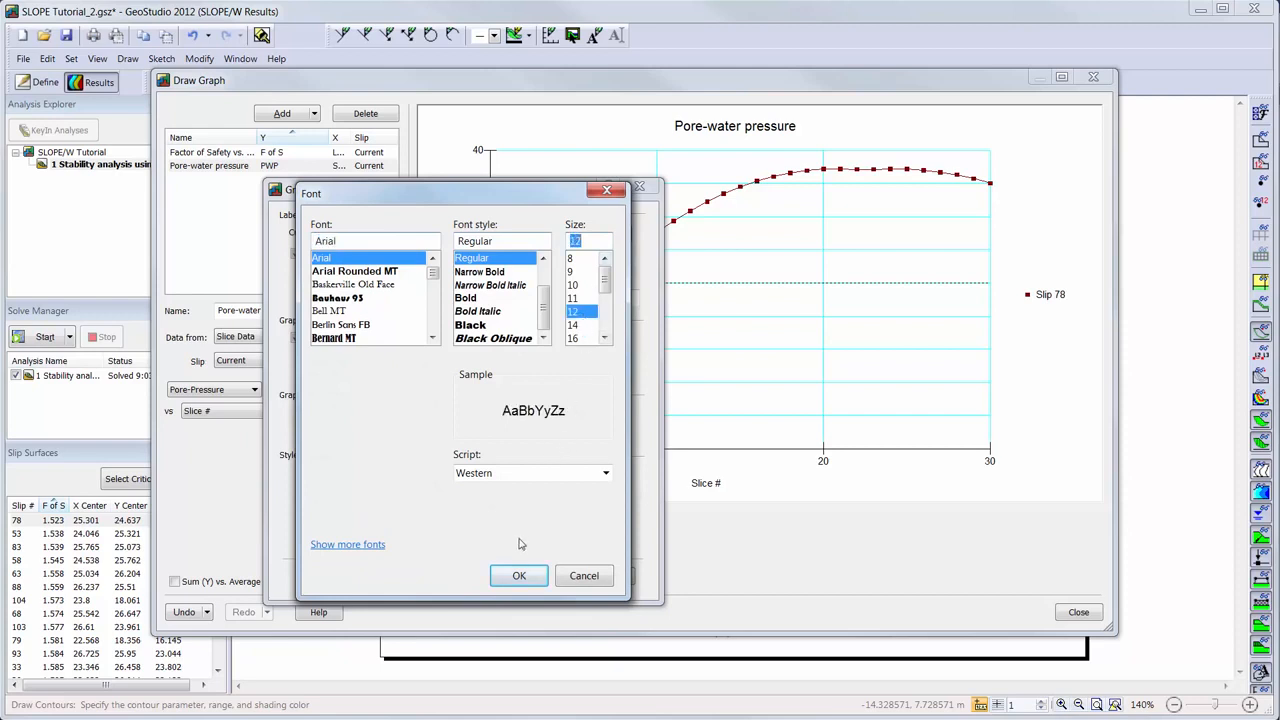
{"action": "left_click", "coordinate": [518, 575]}
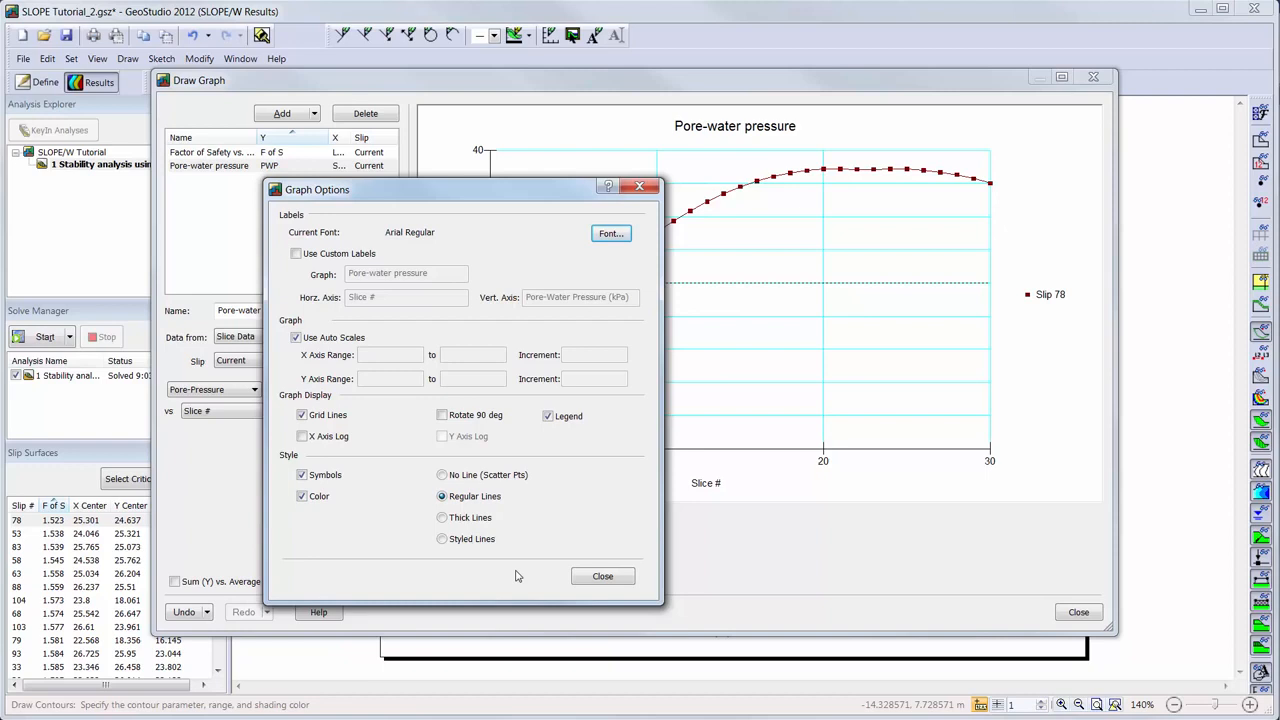
{"action": "left_click", "coordinate": [603, 577]}
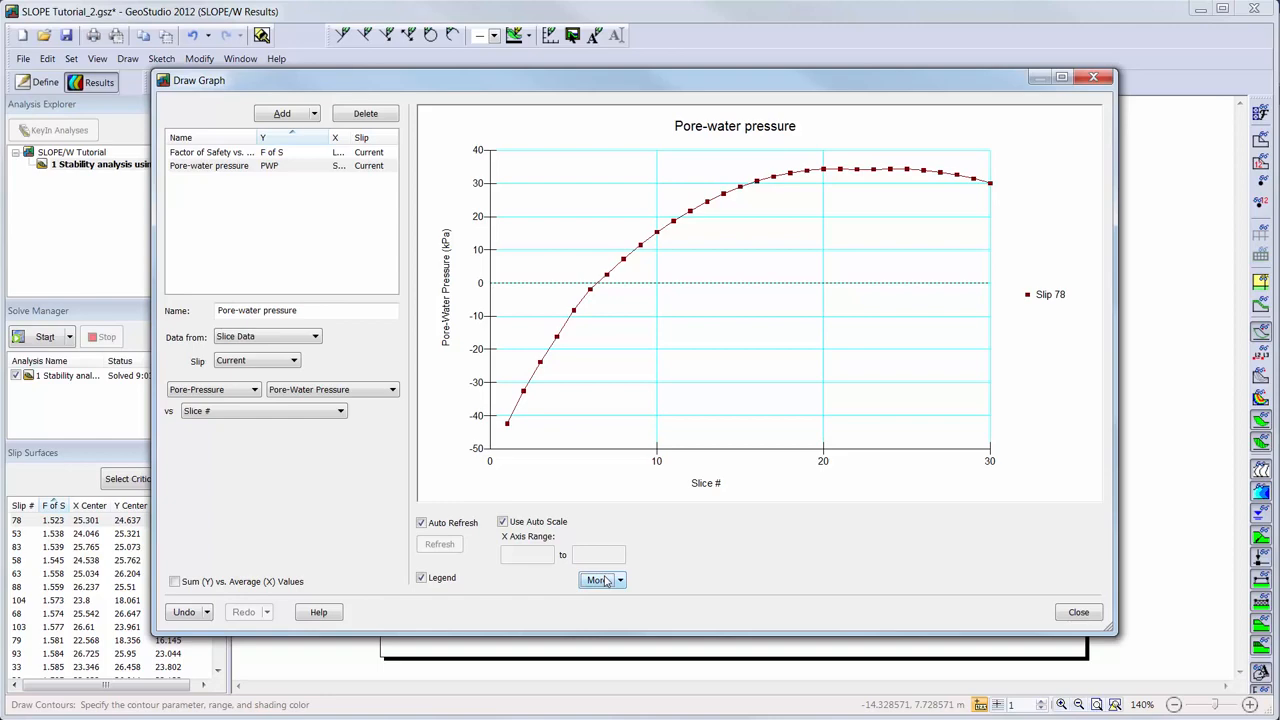
{"action": "left_click", "coordinate": [1098, 620]}
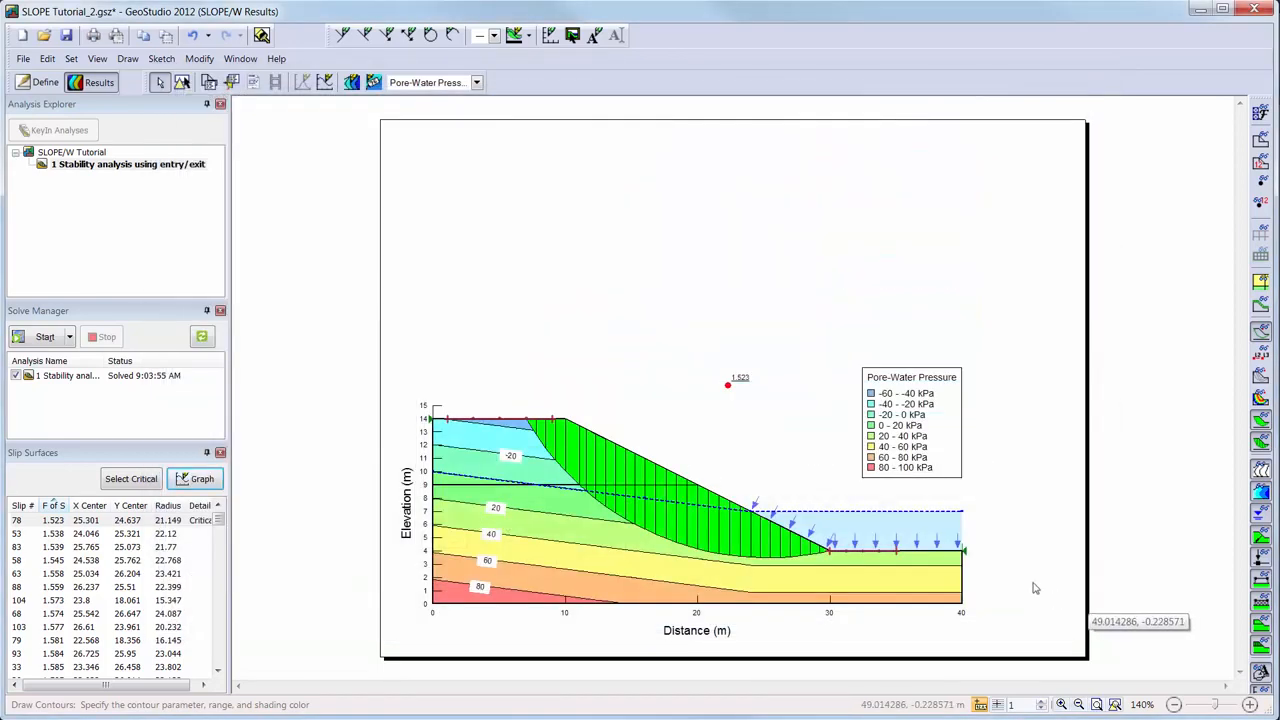
- Inspect the free body diagrams and force polygons of slices from slice 1 to slice 13, and enlarge the diagram window
{"action": "left_click", "coordinate": [230, 84]}
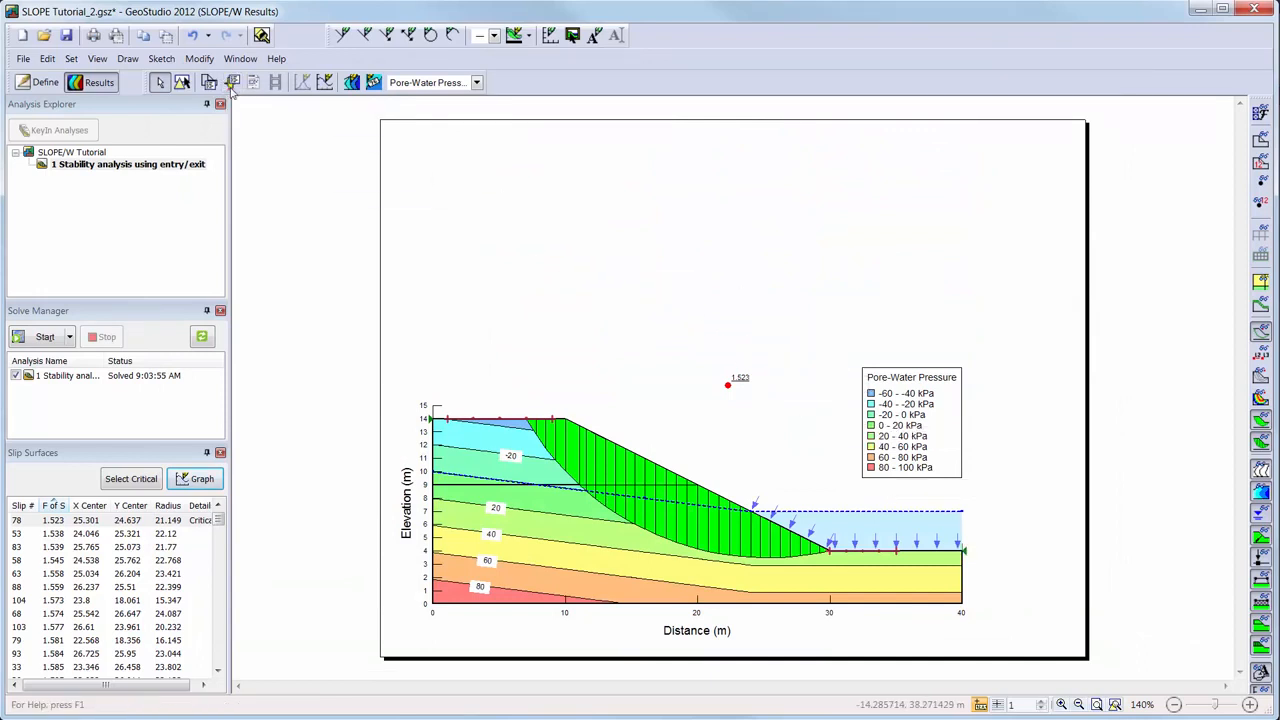
{"action": "left_click", "coordinate": [532, 424]}
{"action": "left_click", "coordinate": [577, 450]}
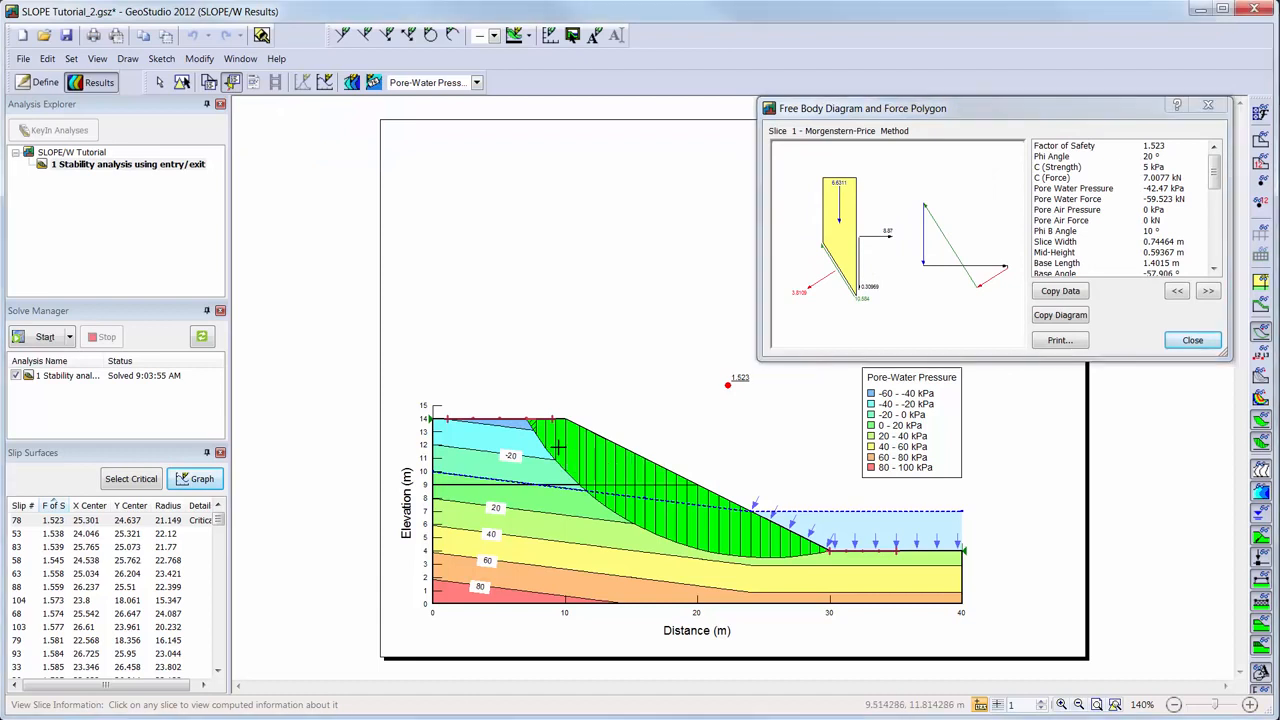
{"action": "left_click", "coordinate": [609, 487]}
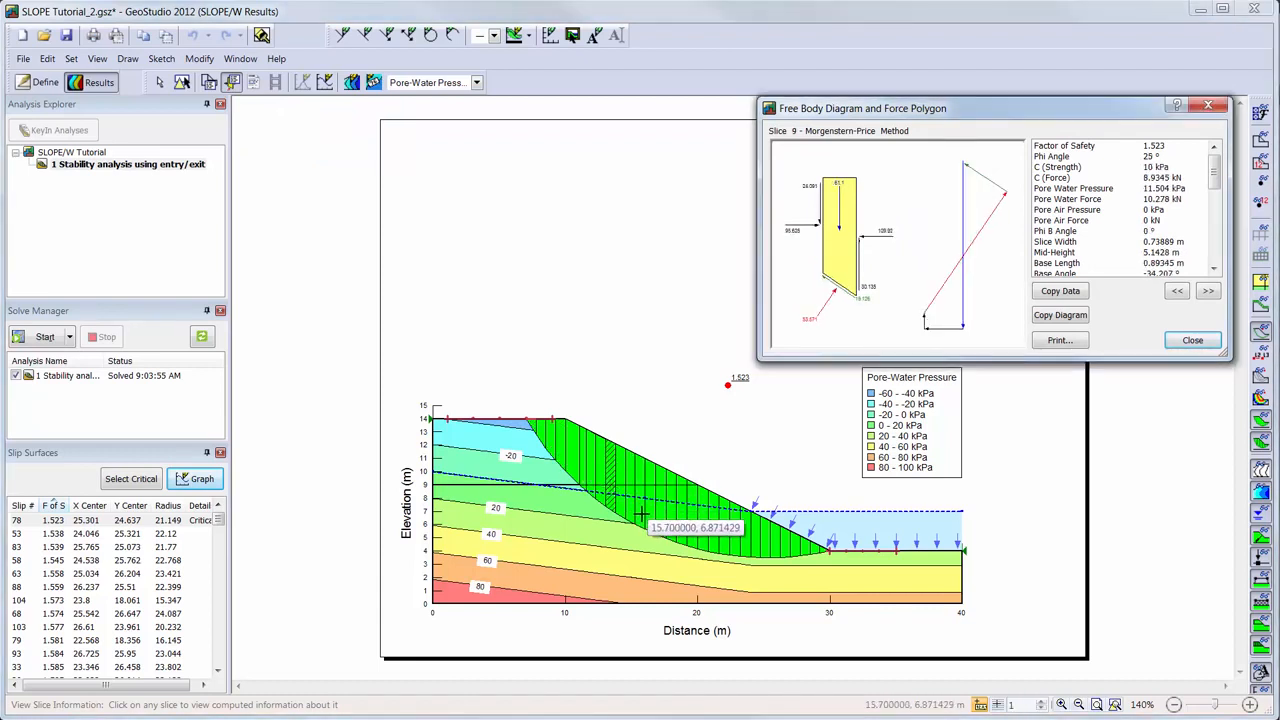
{"action": "left_click", "coordinate": [650, 515]}
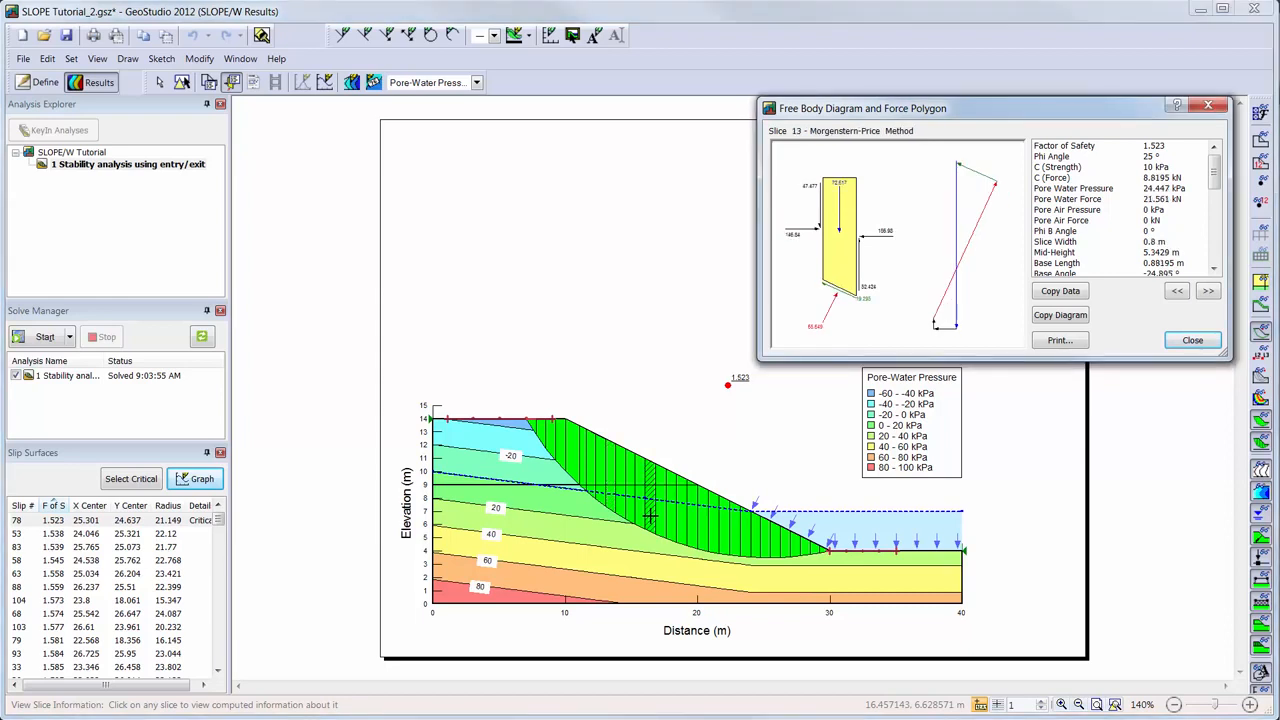
{"action": "left_click_drag", "start_coordinate": [759, 358], "coordinate": [572, 472]}
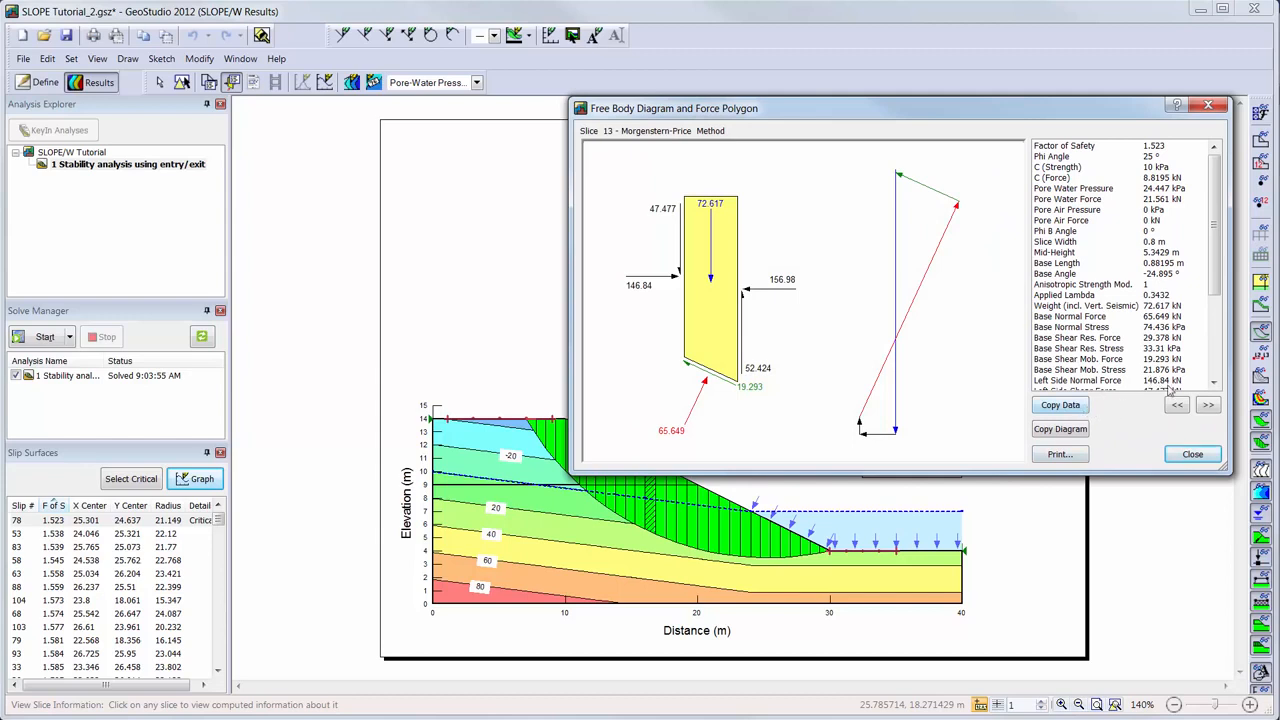
- Step through the following slices' forces up to slice 17, and close the slice information
{"action": "left_click", "coordinate": [1208, 406]}
{"action": "left_click", "coordinate": [1208, 406]}
{"action": "left_click", "coordinate": [1208, 406]}
{"action": "left_click", "coordinate": [1208, 406]}
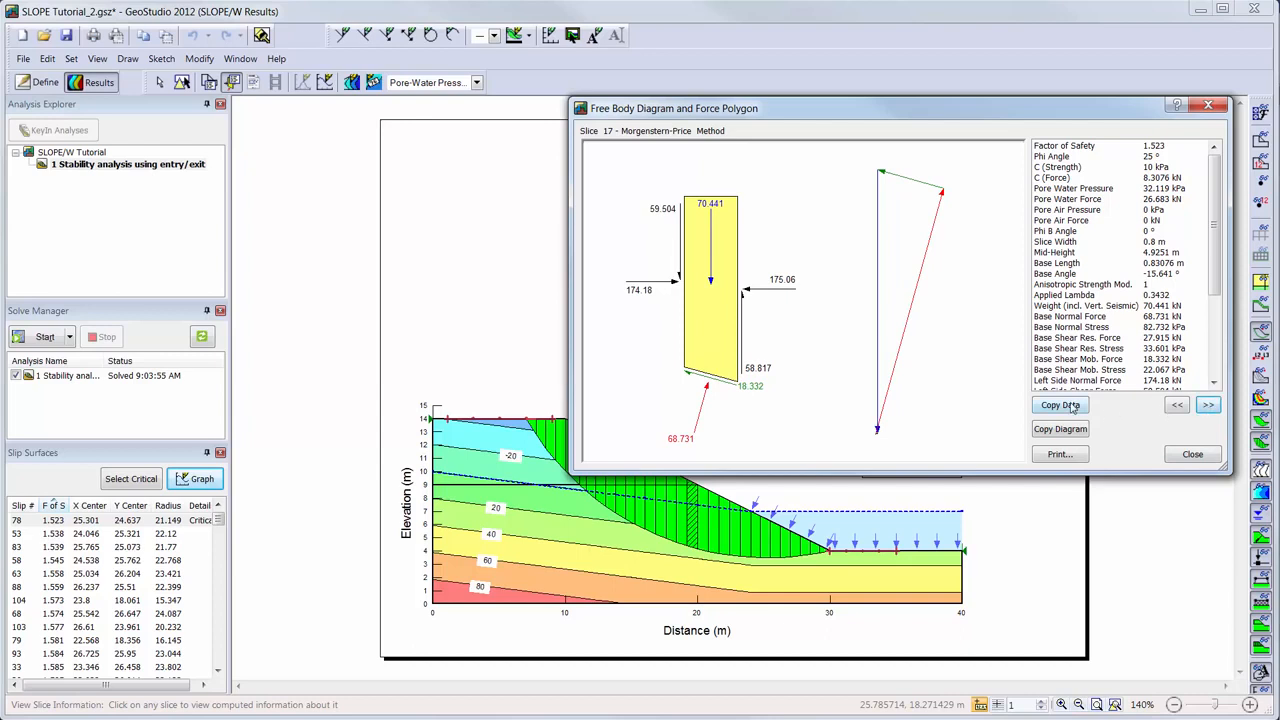
{"action": "left_click", "coordinate": [1195, 456]}
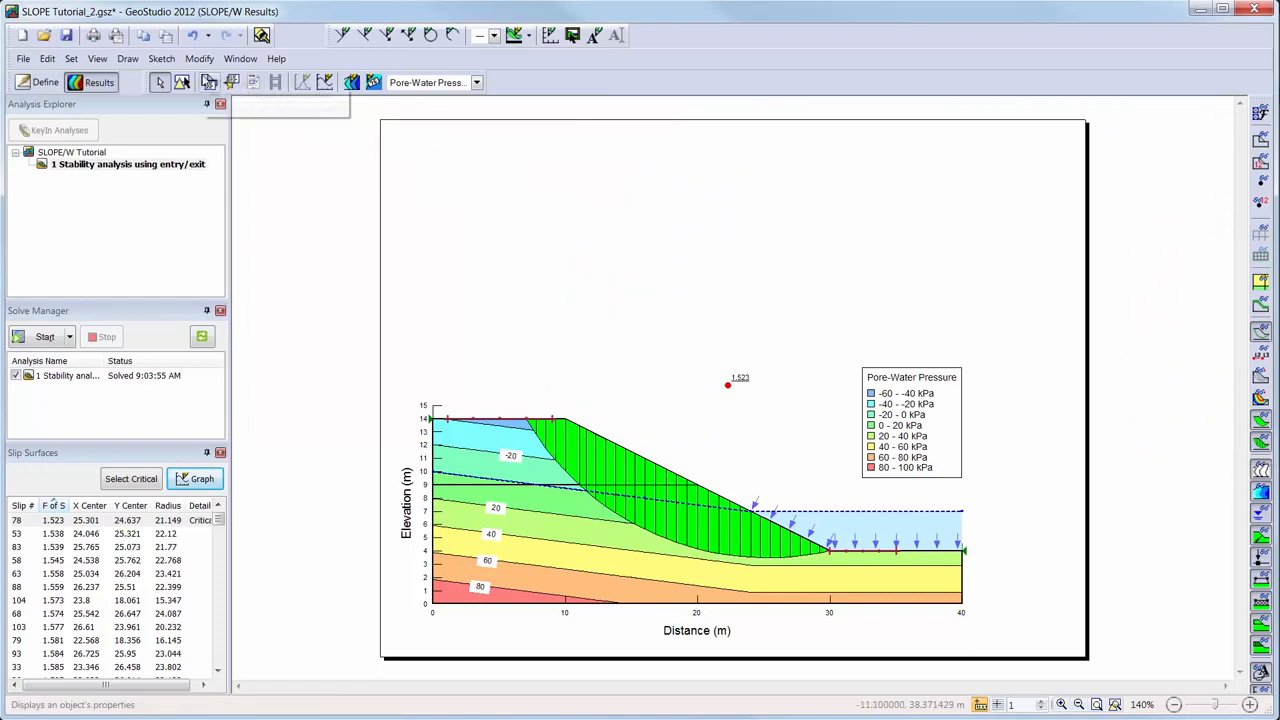
- View the object information of the upper soil layer region, and close it
{"action": "left_click", "coordinate": [209, 82]}
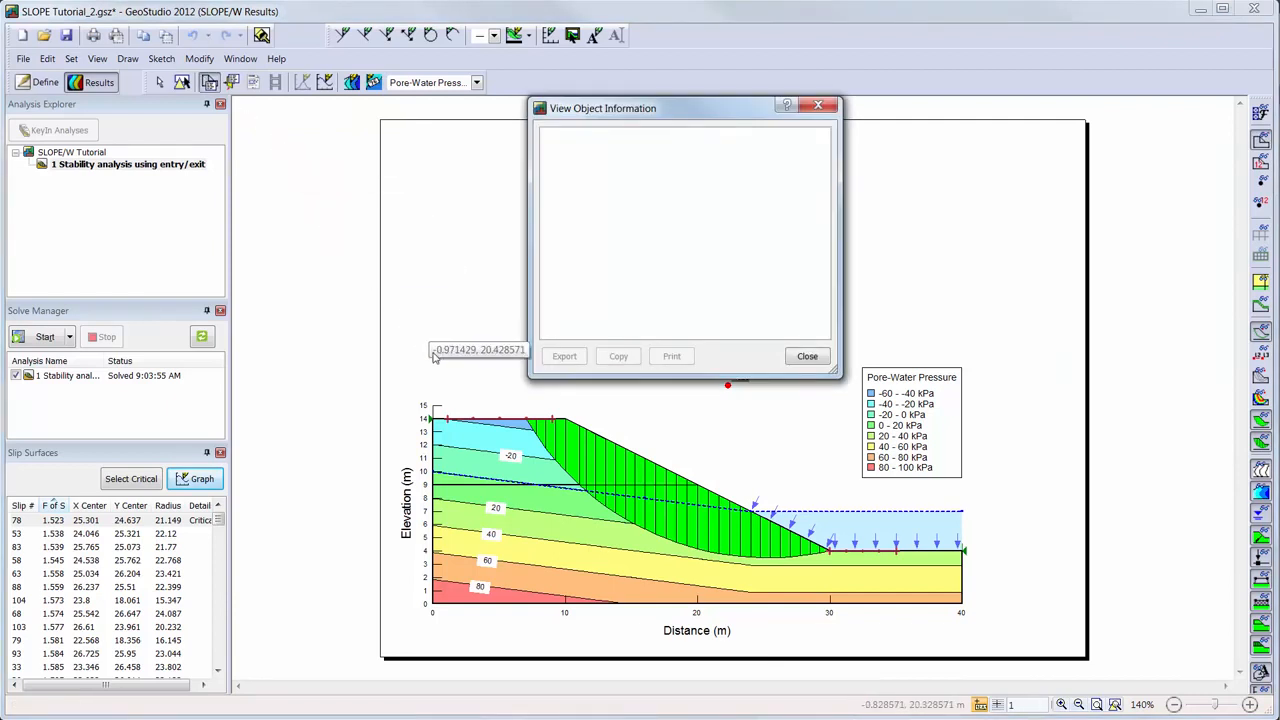
{"action": "left_click", "coordinate": [491, 438]}
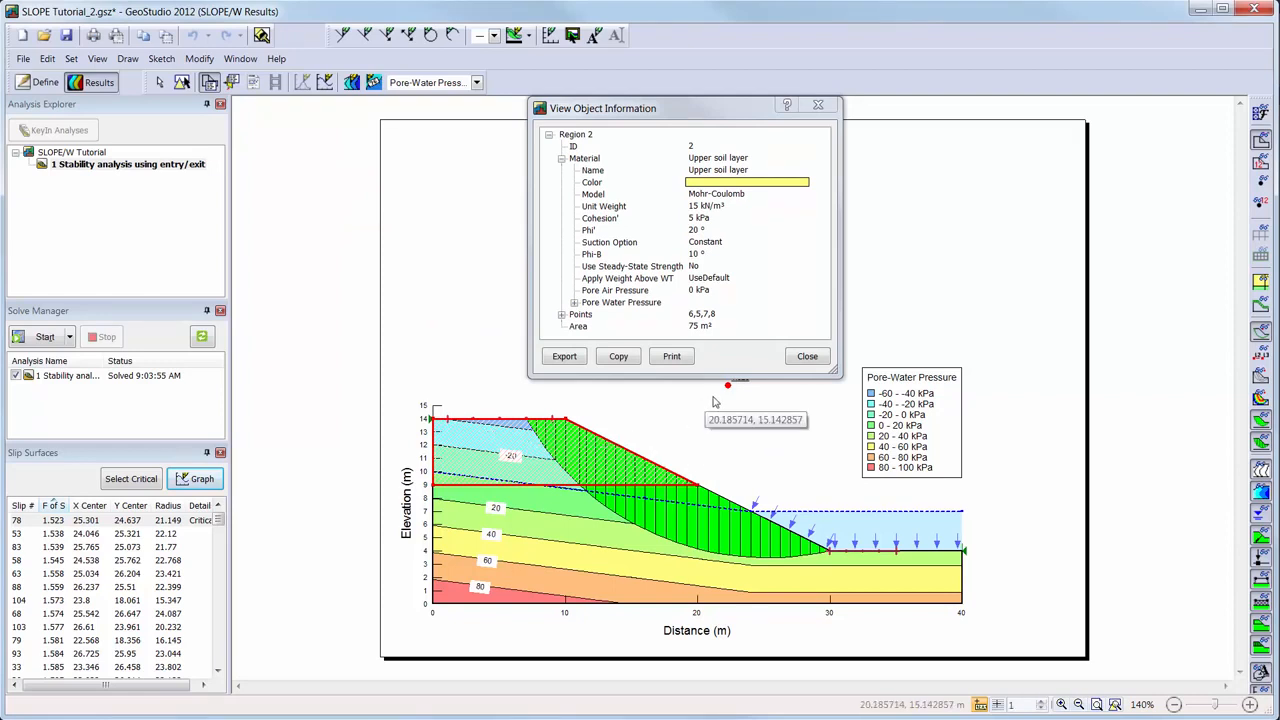
{"action": "left_click", "coordinate": [807, 357]}
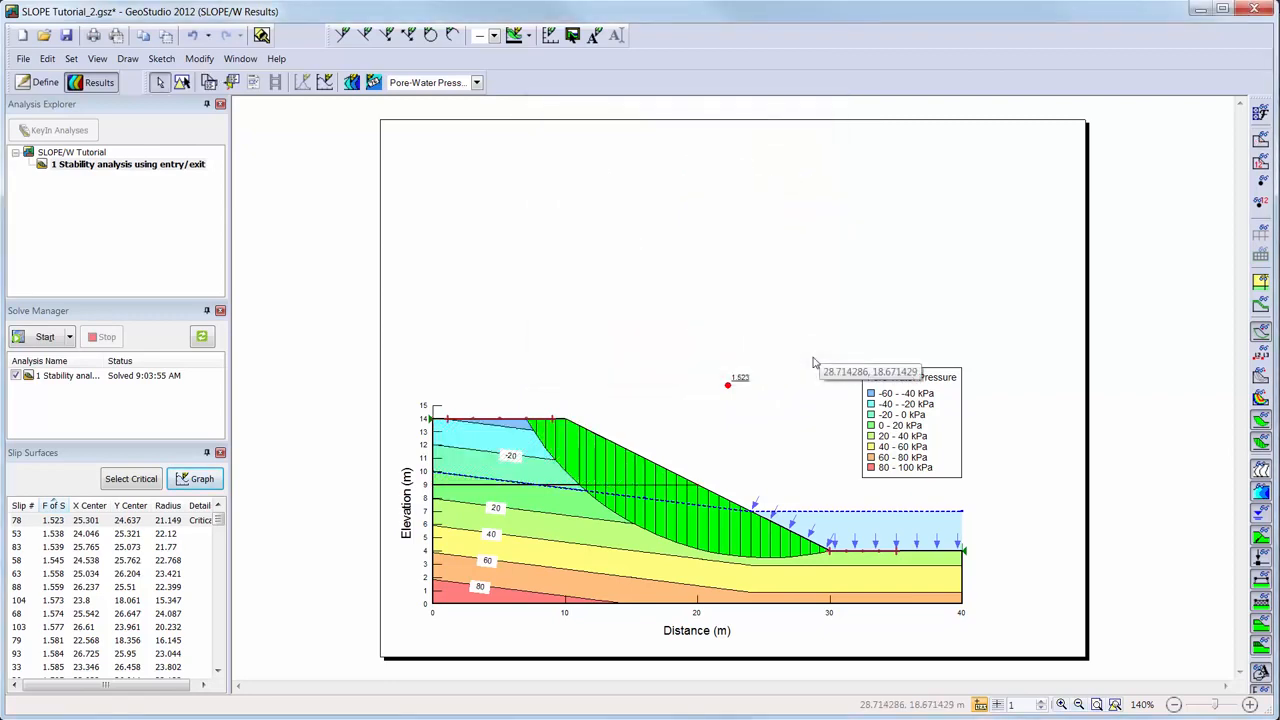
- Generate the analysis report as SLOPE Tutorial_2.html, read through to its materials and slip surface sections, and close it
{"action": "left_click", "coordinate": [253, 84]}
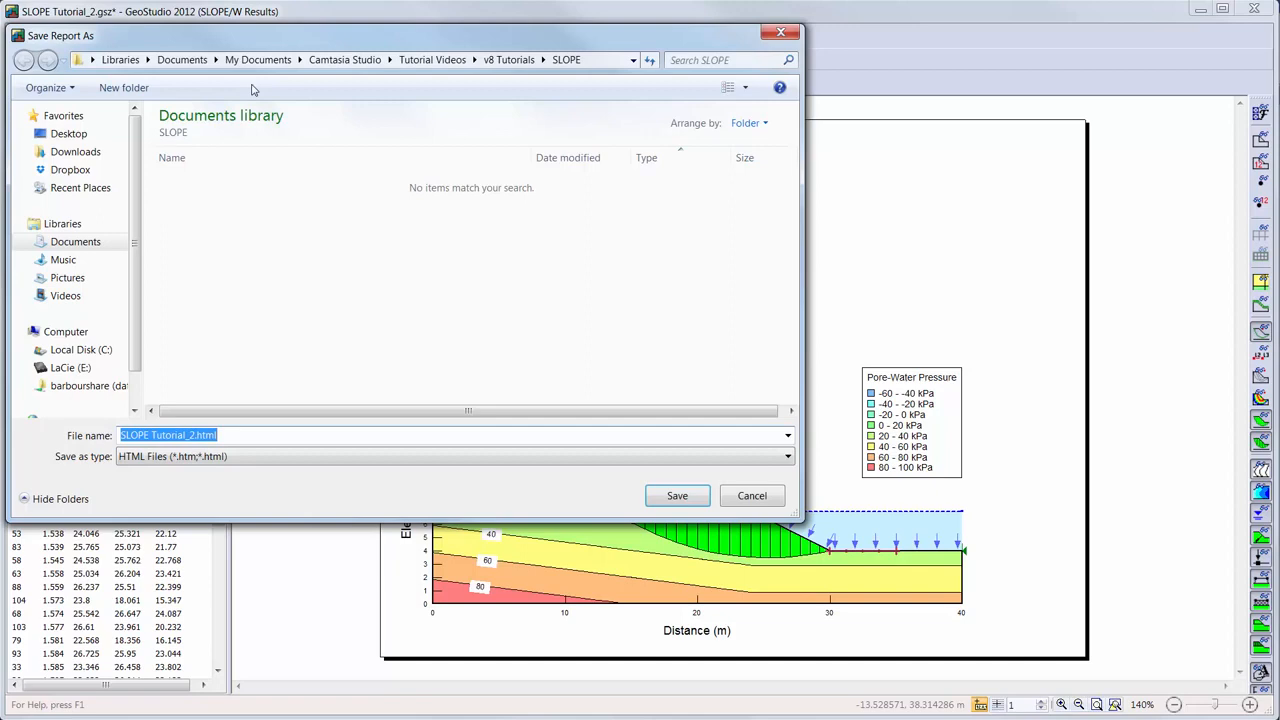
{"action": "left_click", "coordinate": [690, 498]}
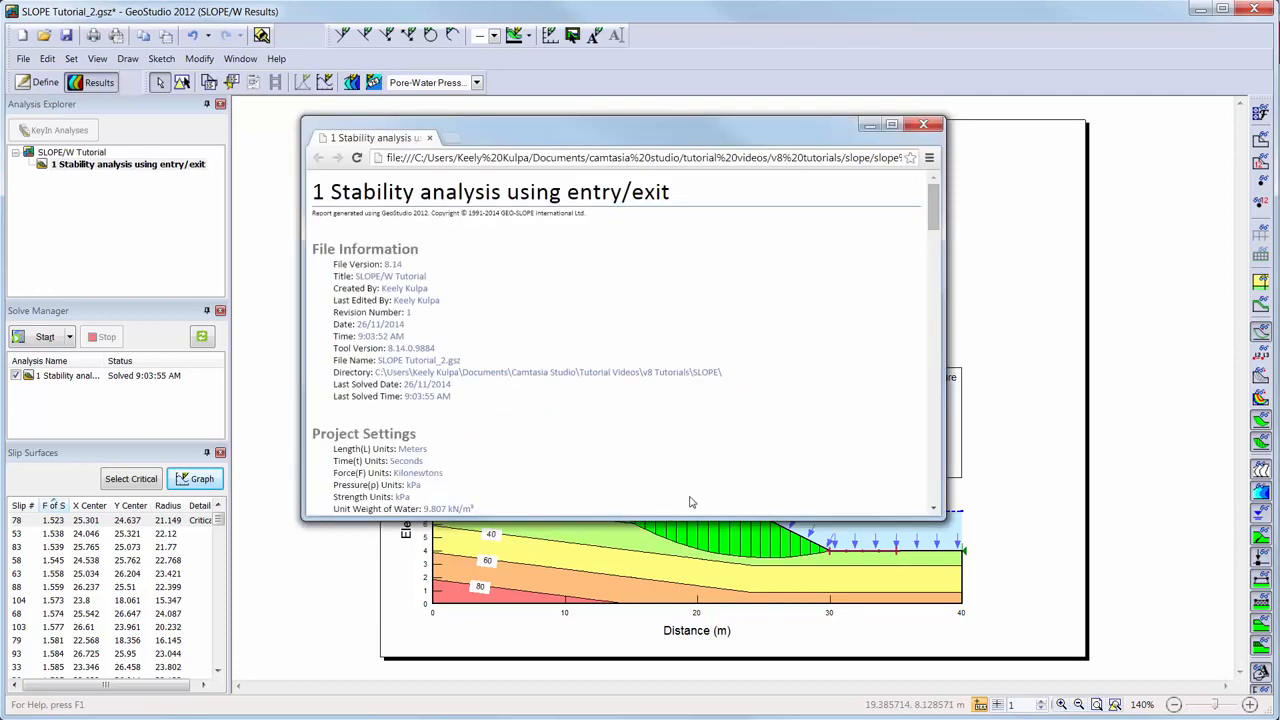
{"action": "left_click_drag", "start_coordinate": [936, 217], "coordinate": [938, 334]}
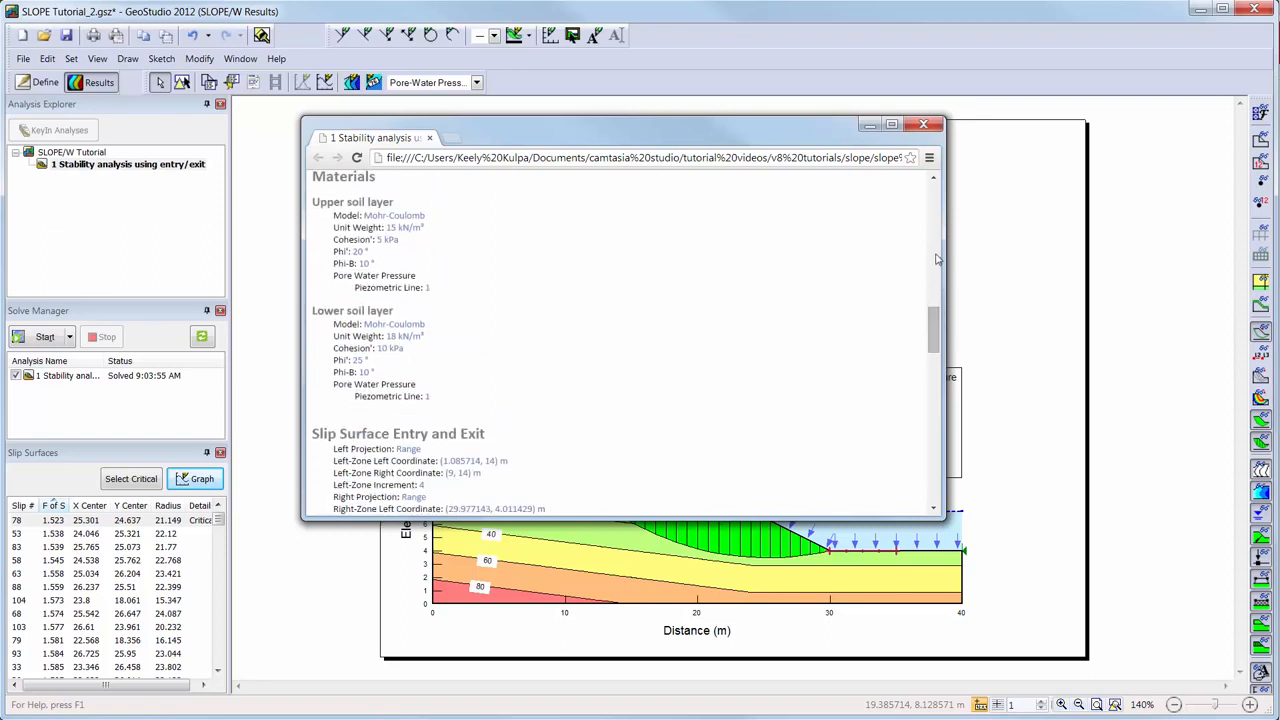
{"action": "left_click", "coordinate": [925, 126]}
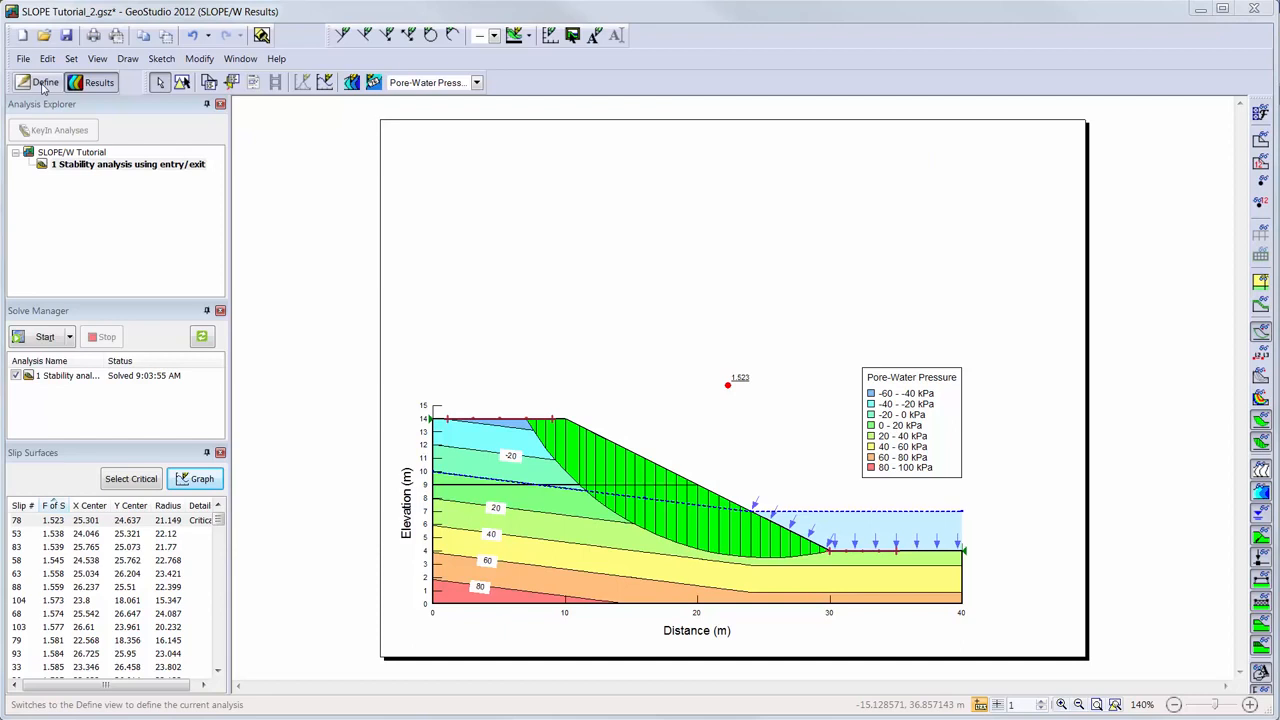
- Turn on the display of multiple slip surfaces, set their number to 10, and show the safety map in the view preferences
{"action": "left_click", "coordinate": [96, 59]}
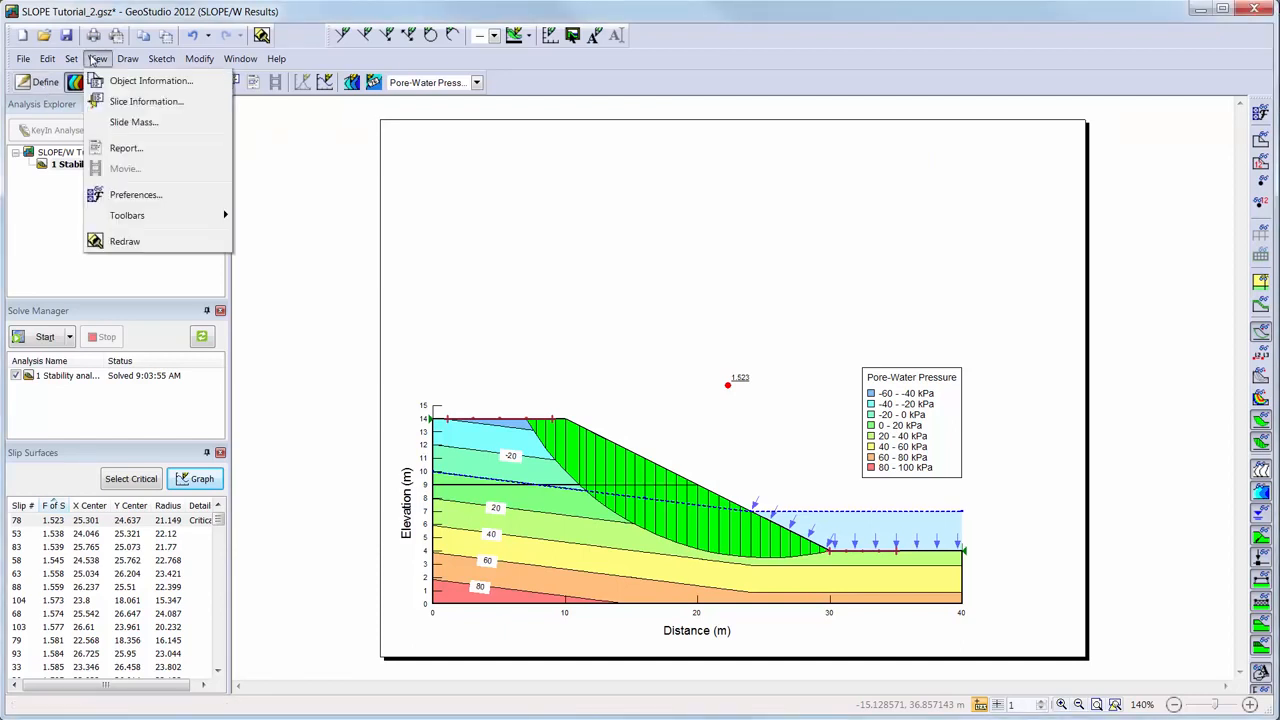
{"action": "left_click", "coordinate": [96, 195]}
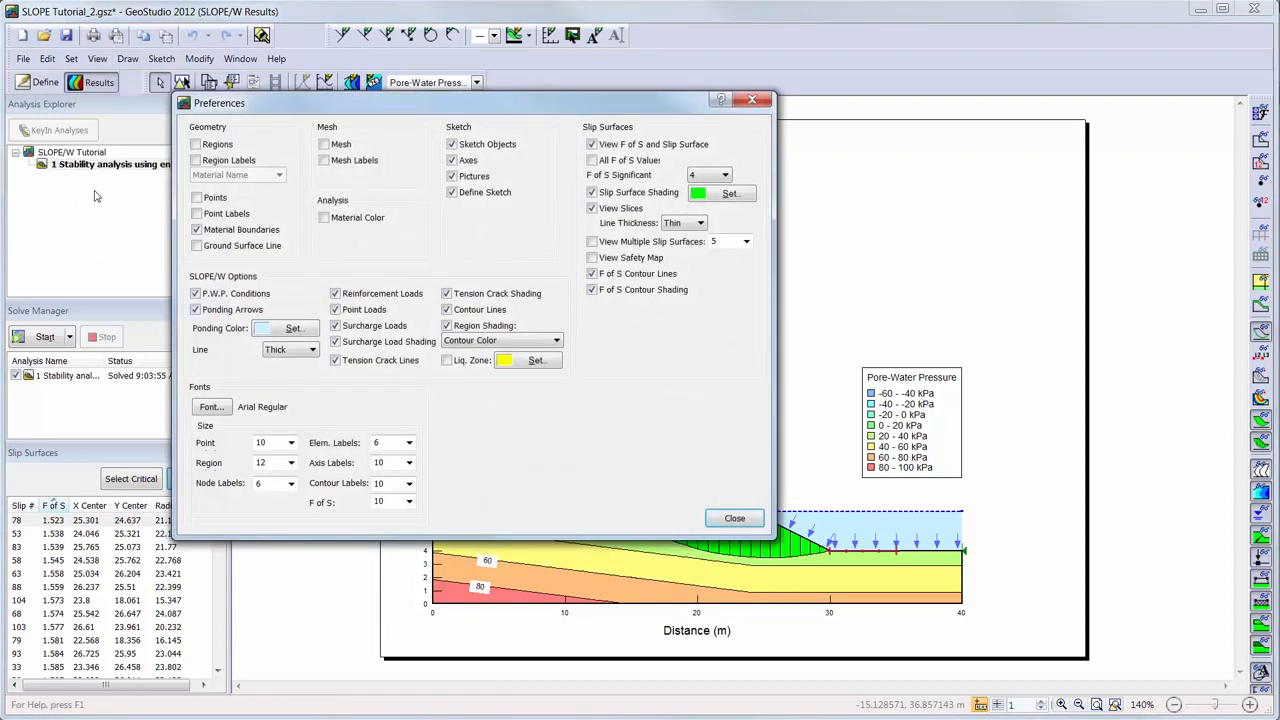
{"action": "left_click", "coordinate": [592, 242]}
{"action": "left_click_drag", "start_coordinate": [587, 106], "coordinate": [433, 56]}
{"action": "double_click", "coordinate": [566, 191]}
{"action": "type", "text": "10"}
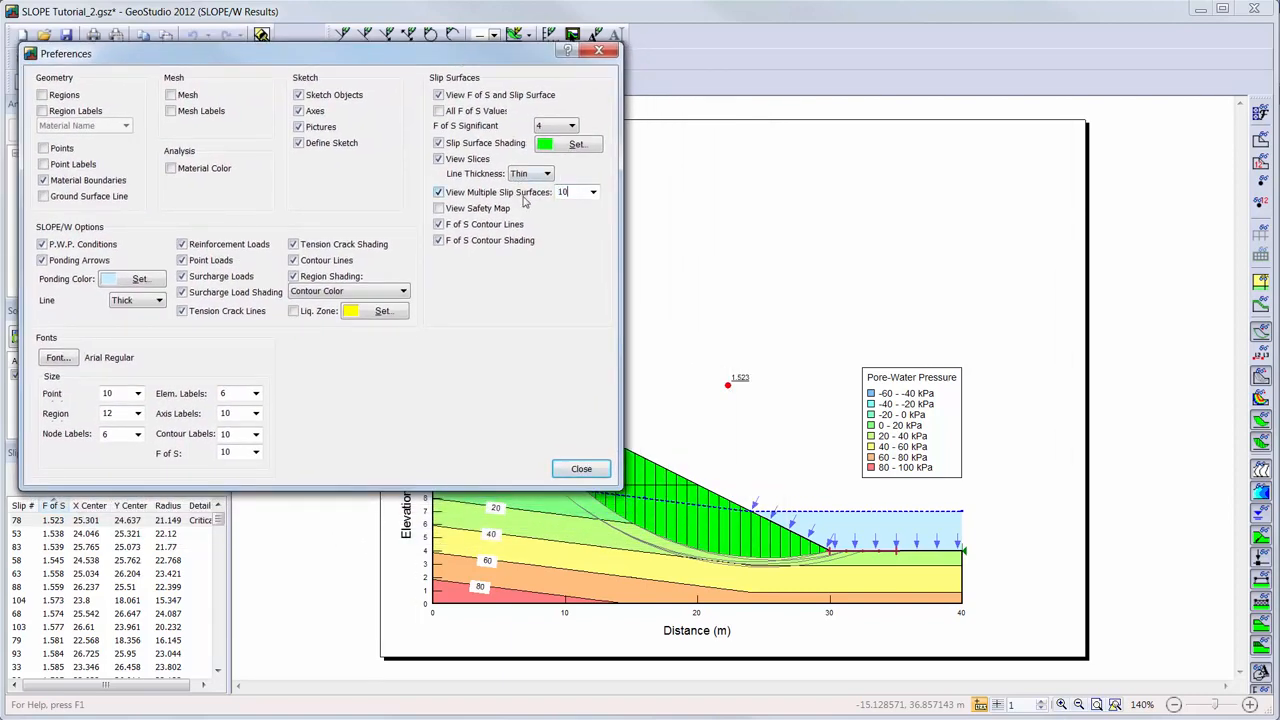
{"action": "key", "text": "Return"}
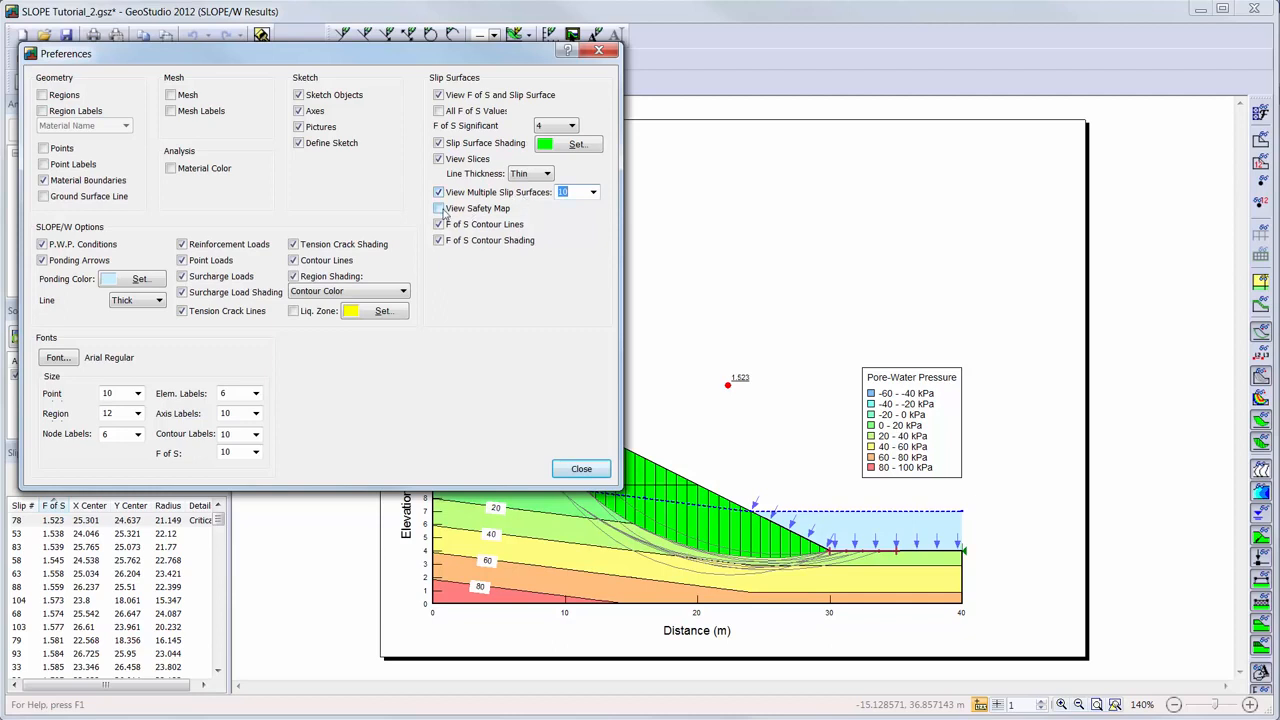
{"action": "left_click", "coordinate": [439, 208]}
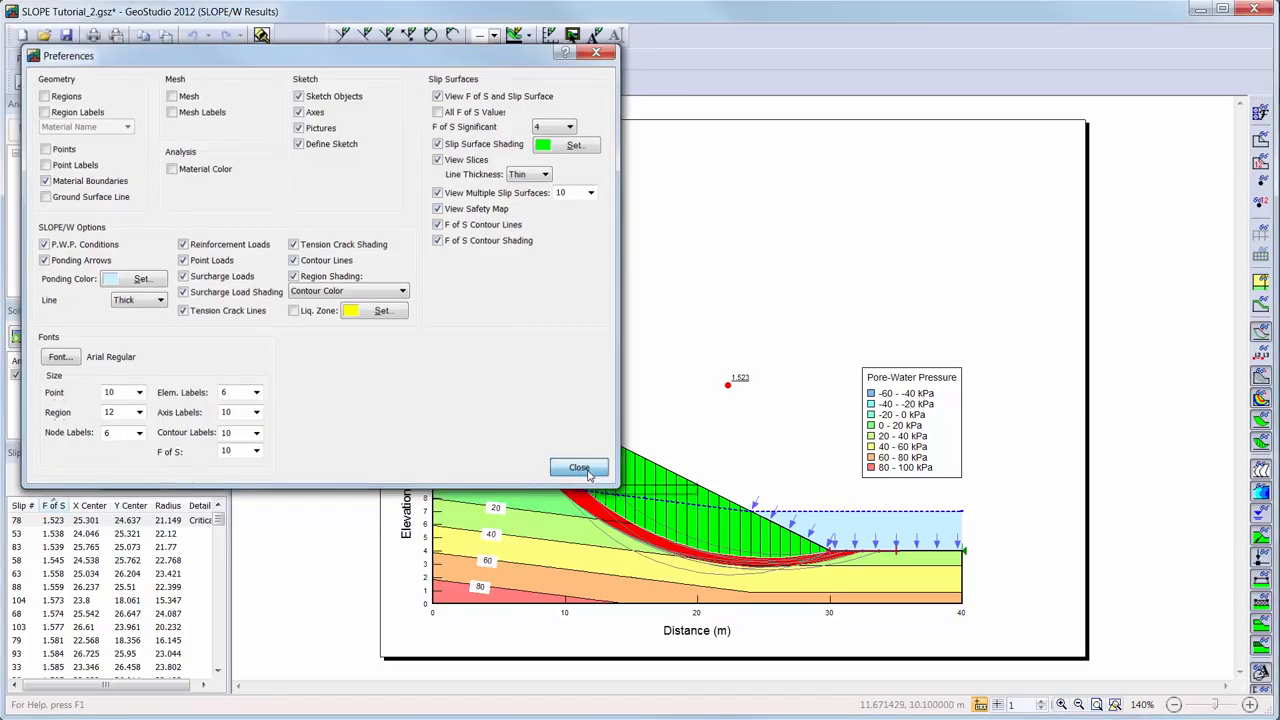
{"action": "left_click", "coordinate": [581, 470]}
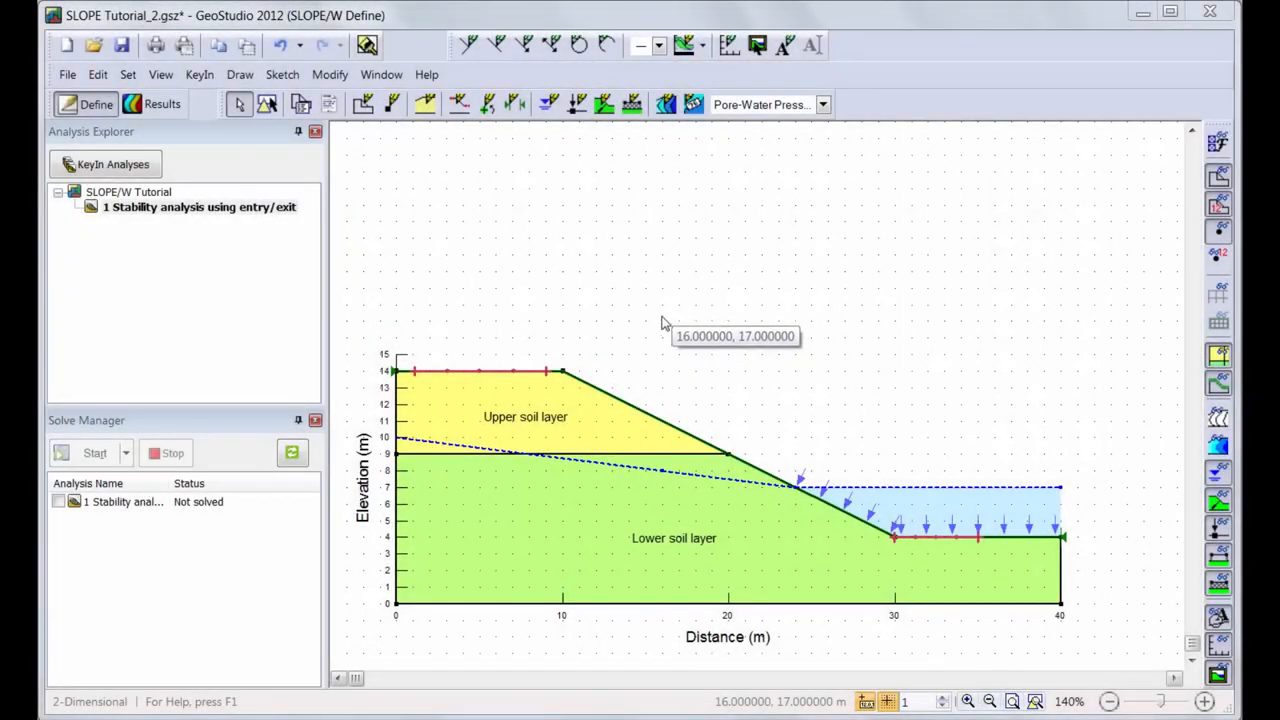
- Start assigning materials to regions, consult the Draw Materials help topic, and go to the GeoStudio Help home page
{"action": "left_click", "coordinate": [425, 104]}
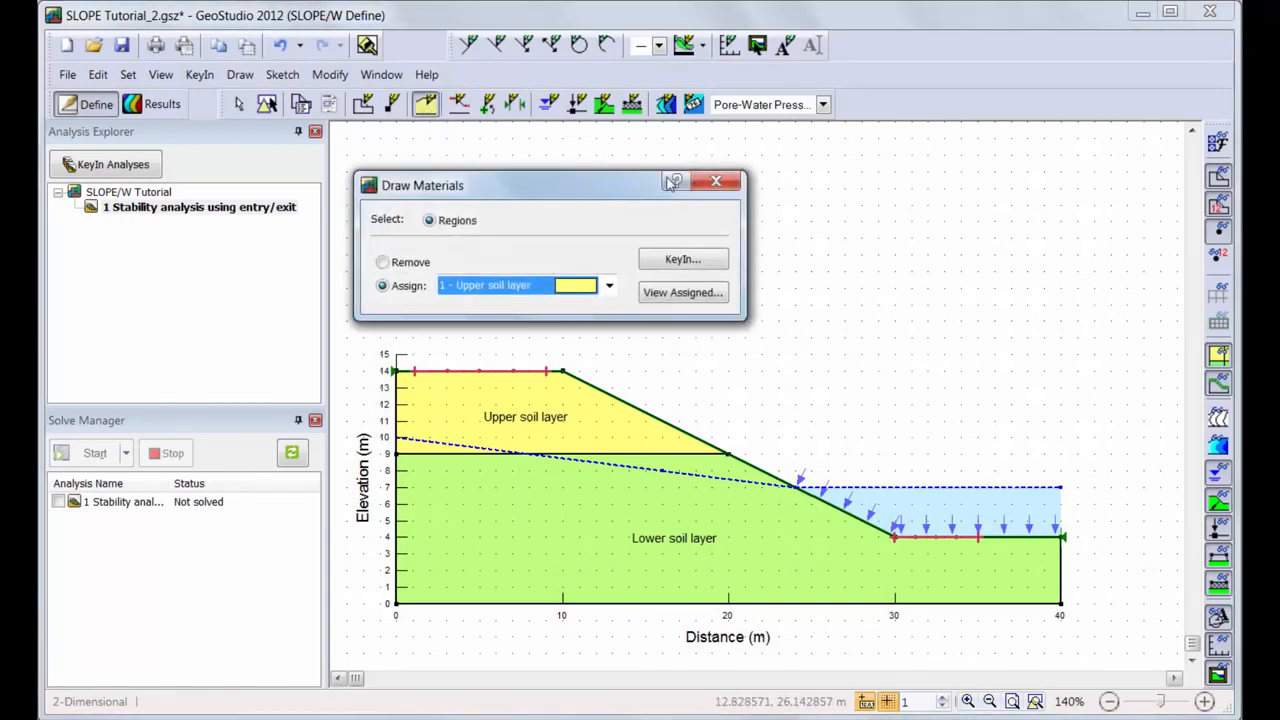
{"action": "left_click", "coordinate": [677, 183]}
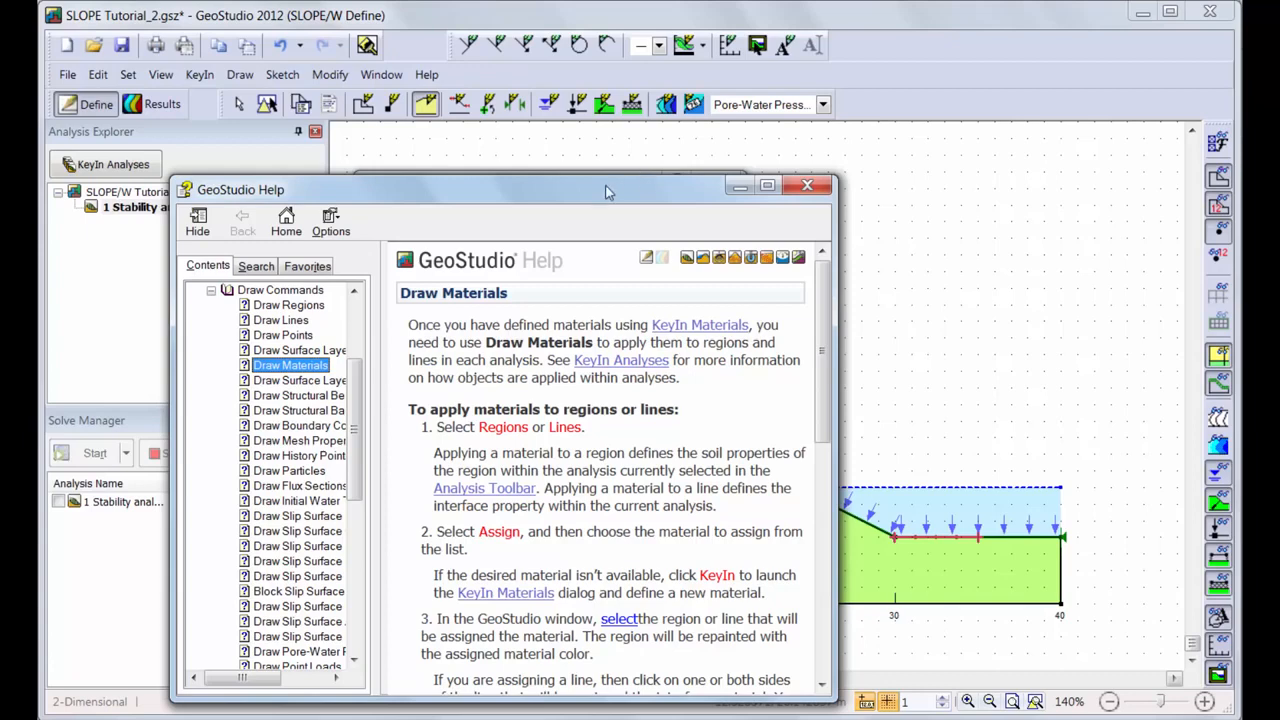
{"action": "left_click", "coordinate": [286, 224]}
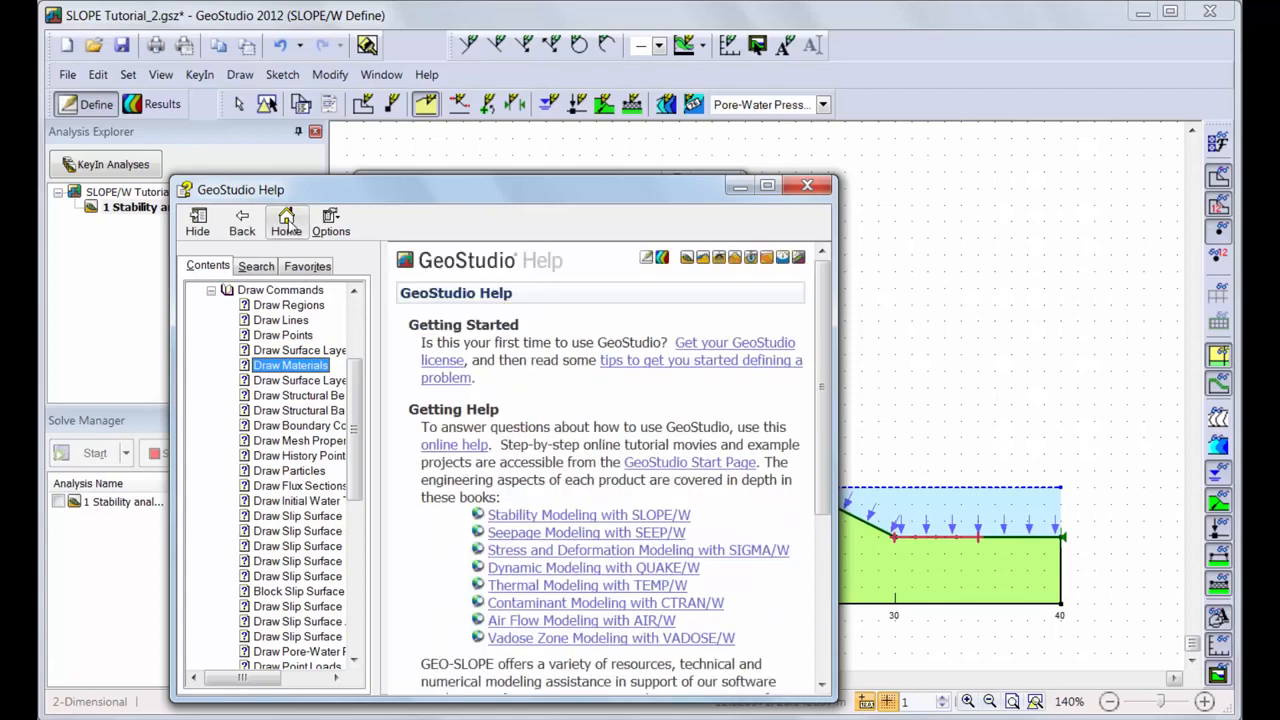